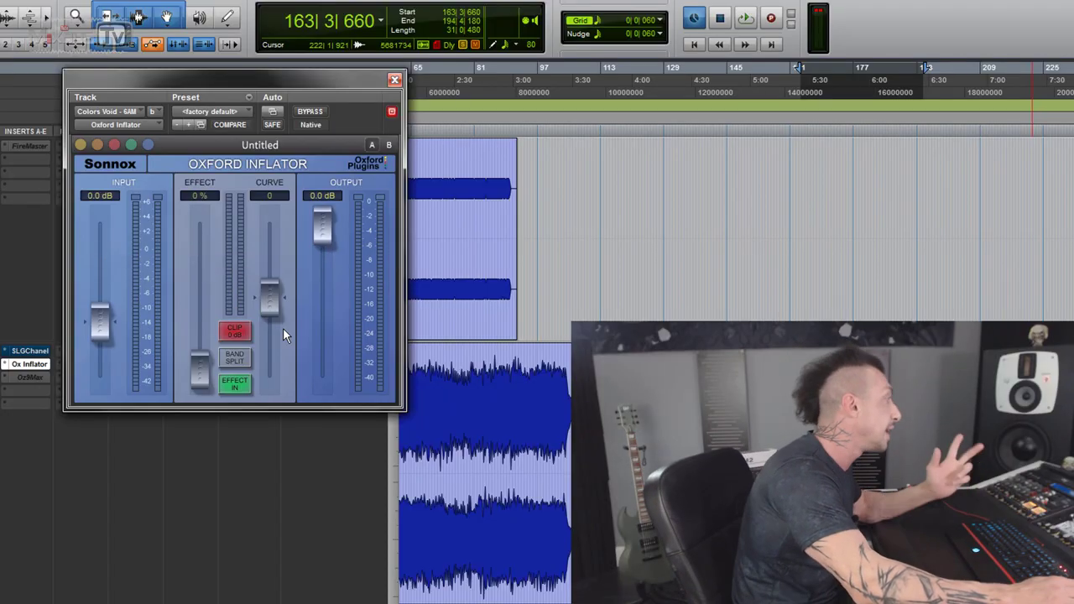
{"action": "mouse_move", "coordinate": [267, 330]}
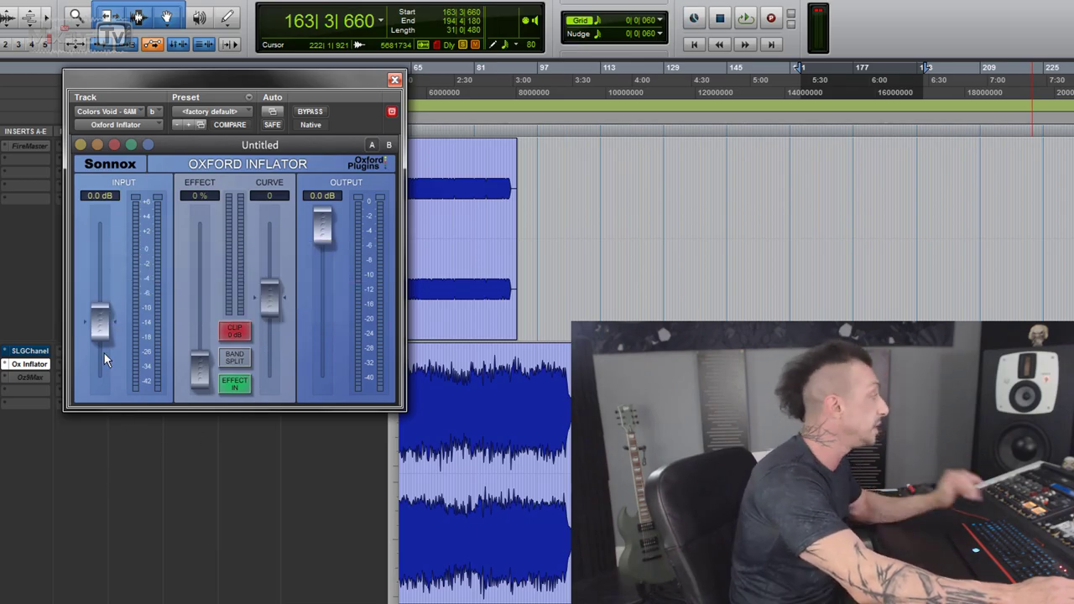
{"action": "left_click_drag", "start_coordinate": [104, 327], "coordinate": [116, 263]}
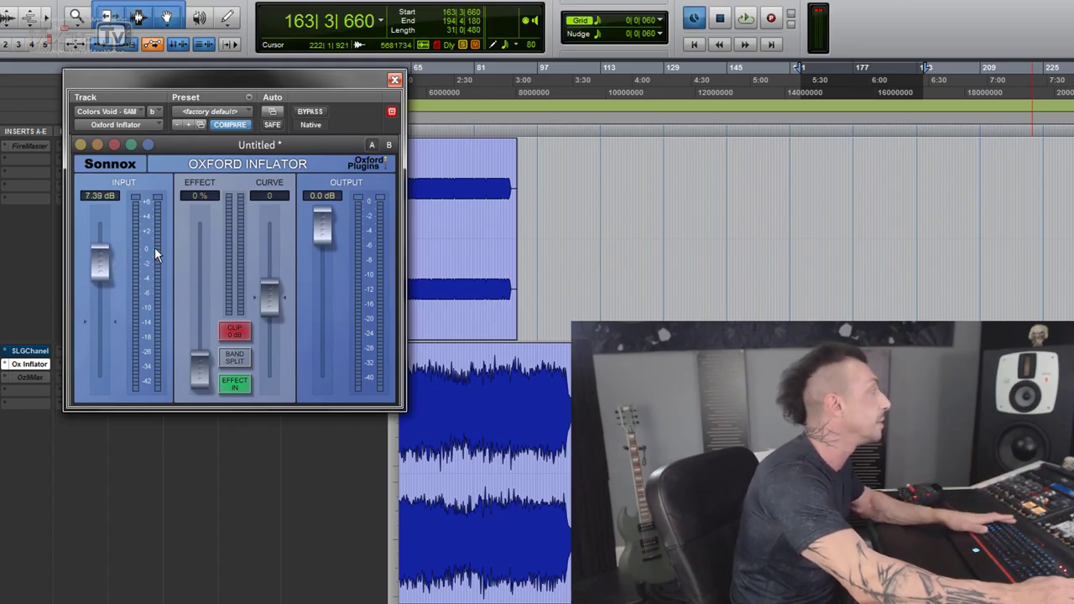
{"action": "key", "text": "space"}
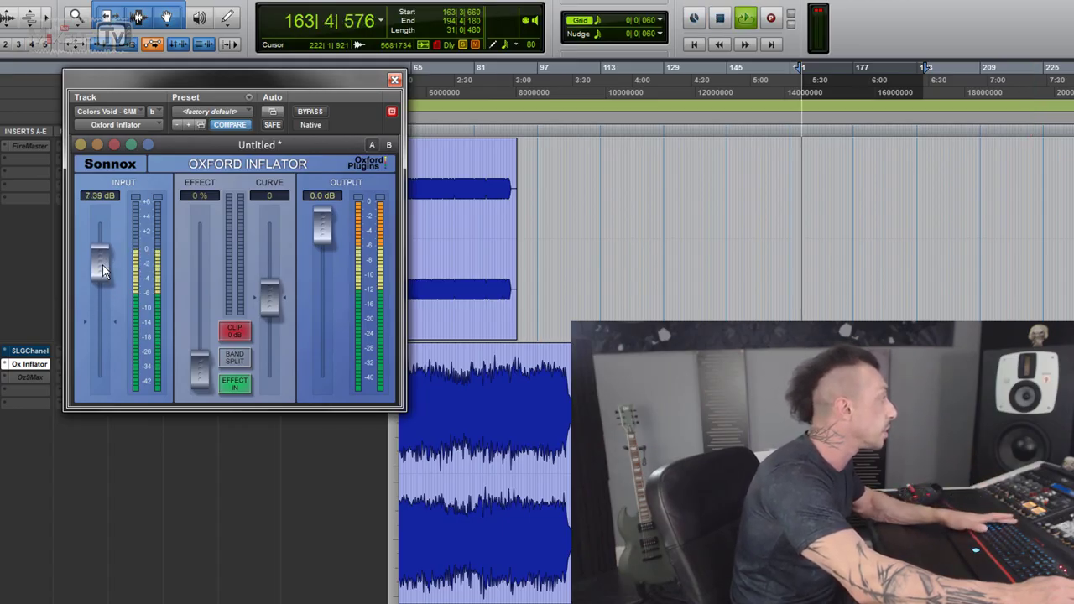
{"action": "left_click", "coordinate": [228, 335]}
{"action": "left_click_drag", "start_coordinate": [101, 277], "coordinate": [103, 236]}
{"action": "left_click", "coordinate": [103, 236], "text": "alt"}
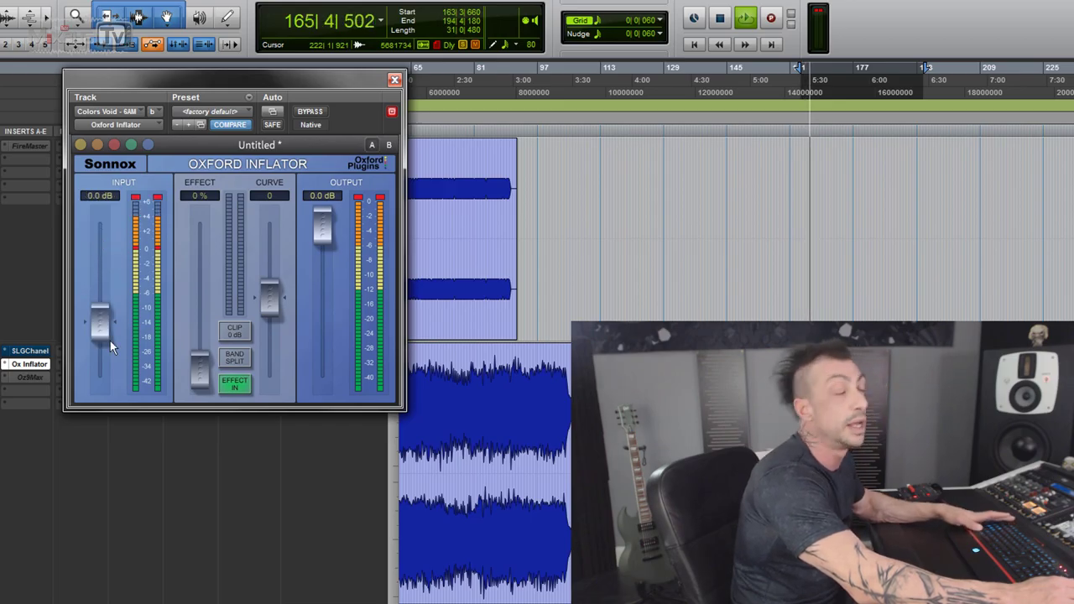
{"action": "key", "text": "space"}
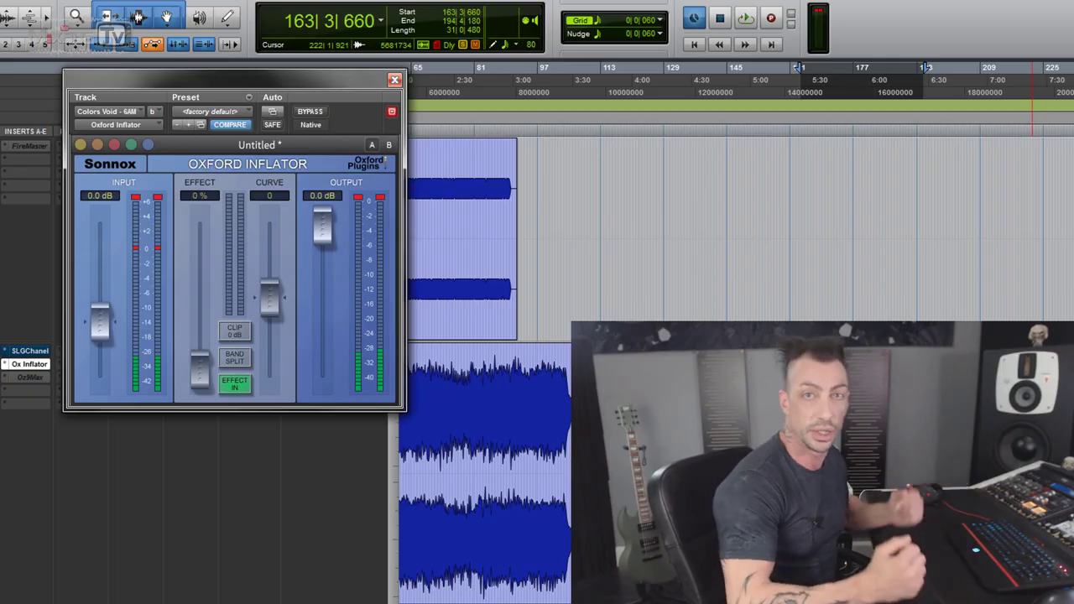
Re-enable Clip 0dB and drive the Inflator input to 10.2 dB during playback
{"action": "left_click", "coordinate": [223, 328]}
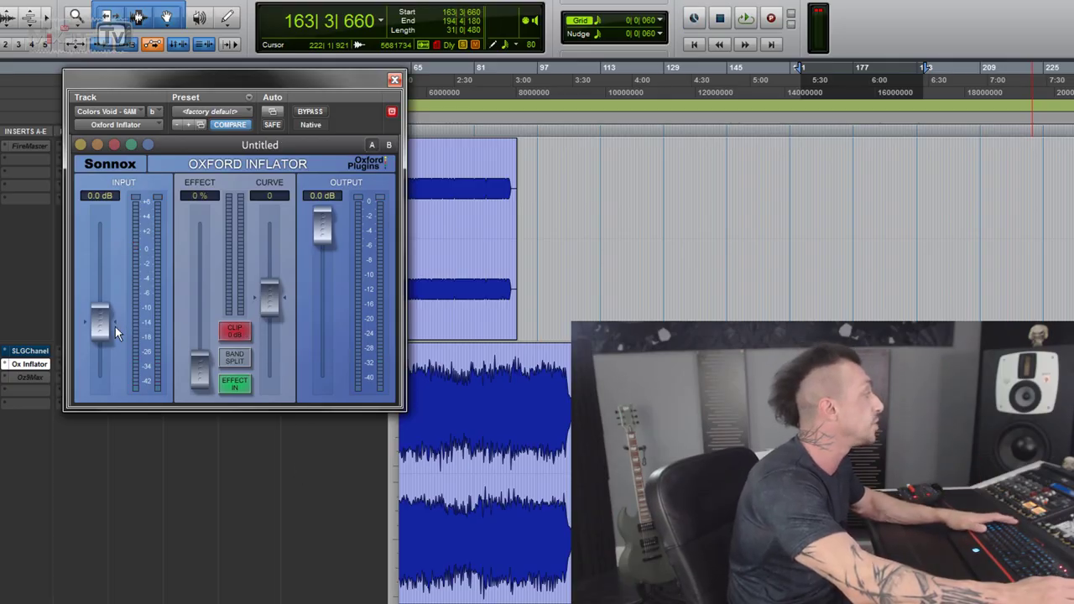
{"action": "key", "text": "space"}
{"action": "left_click_drag", "start_coordinate": [102, 327], "coordinate": [111, 237]}
{"action": "key", "text": "space"}
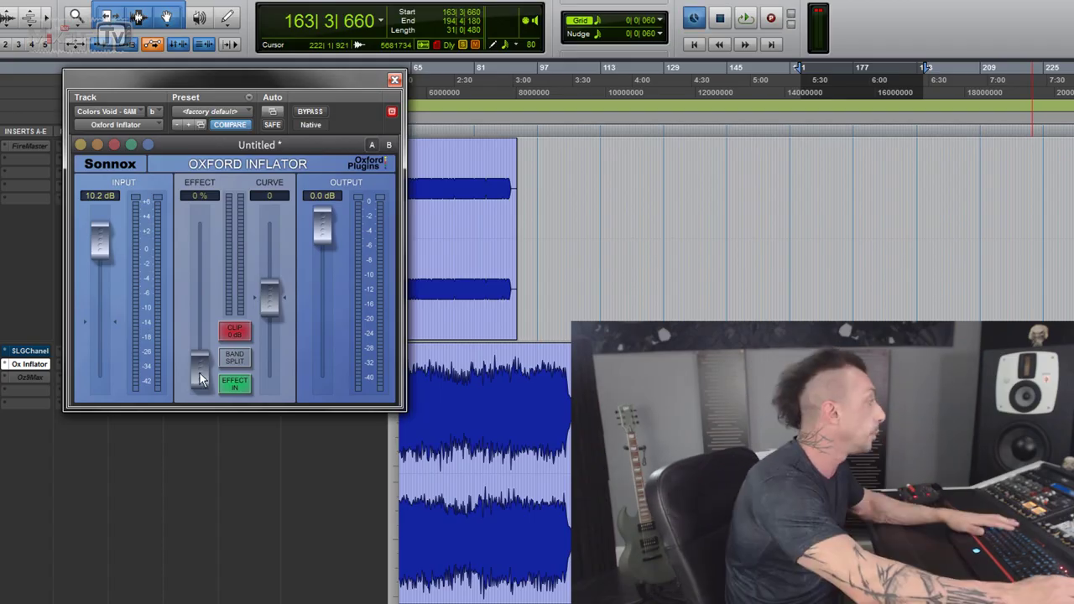
Push the Inflator effect amount up to 100%
{"action": "left_click_drag", "start_coordinate": [200, 378], "coordinate": [207, 267]}
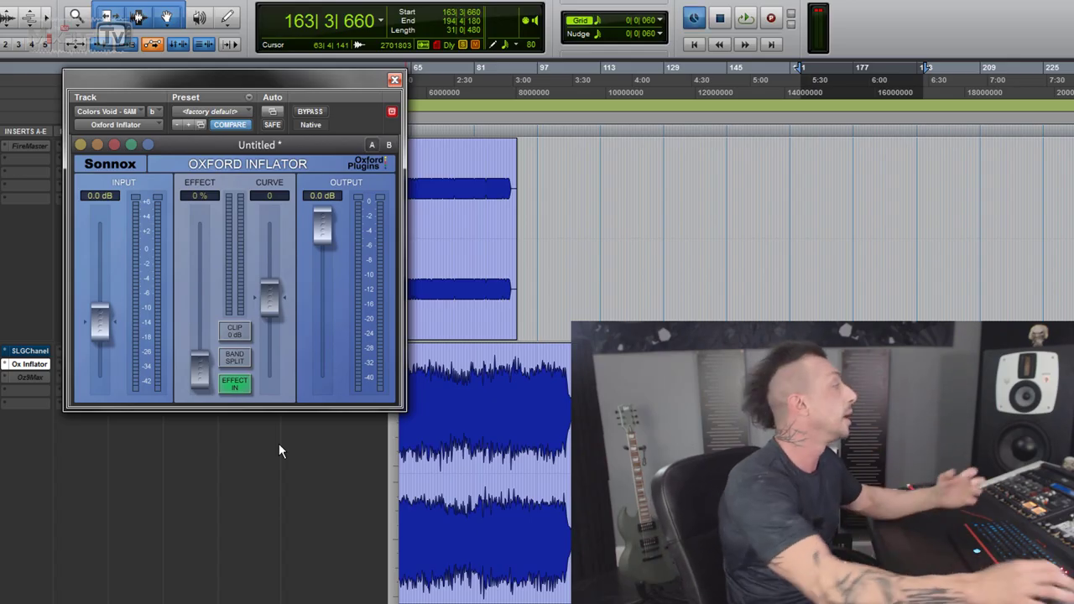
Try the curve at its negative end and at +50, reset it to 0, then restore defaults
{"action": "mouse_move", "coordinate": [265, 309]}
{"action": "left_mouse_down"}
{"action": "mouse_move", "coordinate": [269, 409]}
{"action": "mouse_move", "coordinate": [281, 341]}
{"action": "mouse_move", "coordinate": [269, 305]}
{"action": "left_mouse_up"}
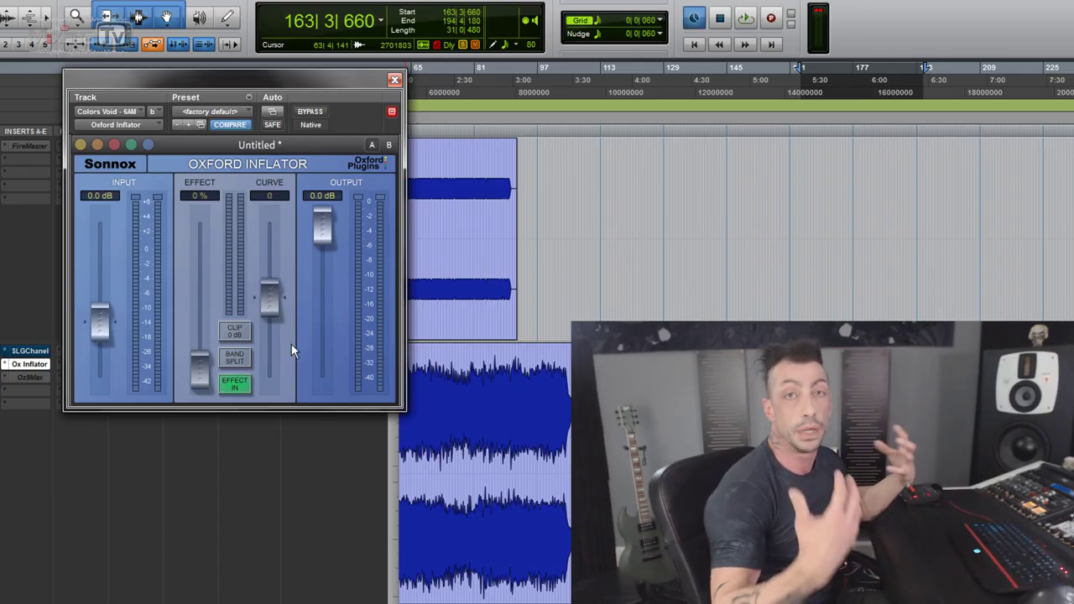
{"action": "left_click_drag", "start_coordinate": [277, 306], "coordinate": [283, 228]}
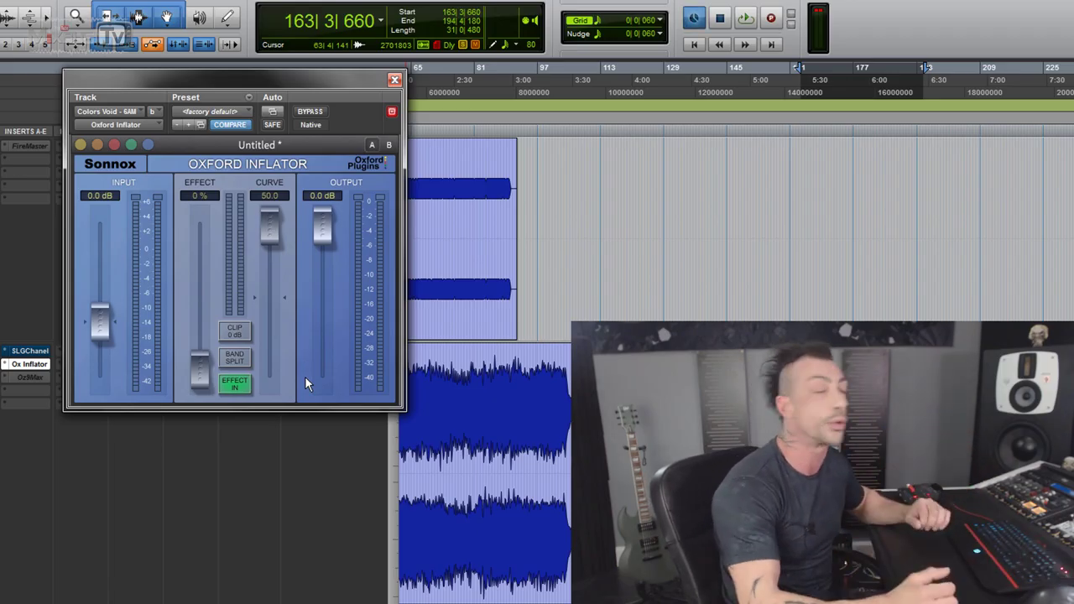
{"action": "left_click", "coordinate": [269, 225], "text": "alt"}
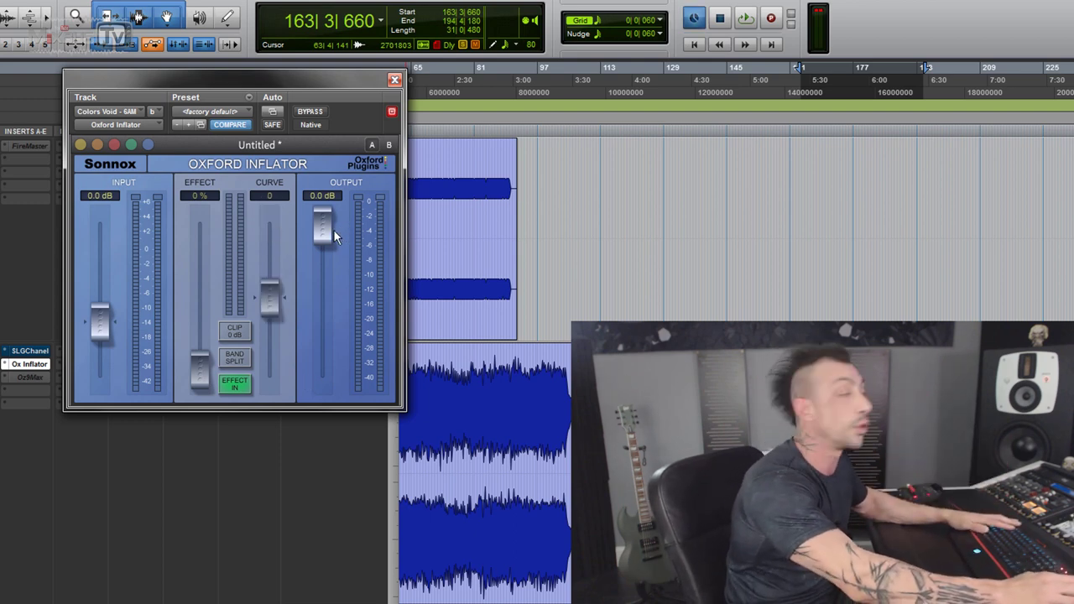
{"action": "left_click", "coordinate": [235, 358]}
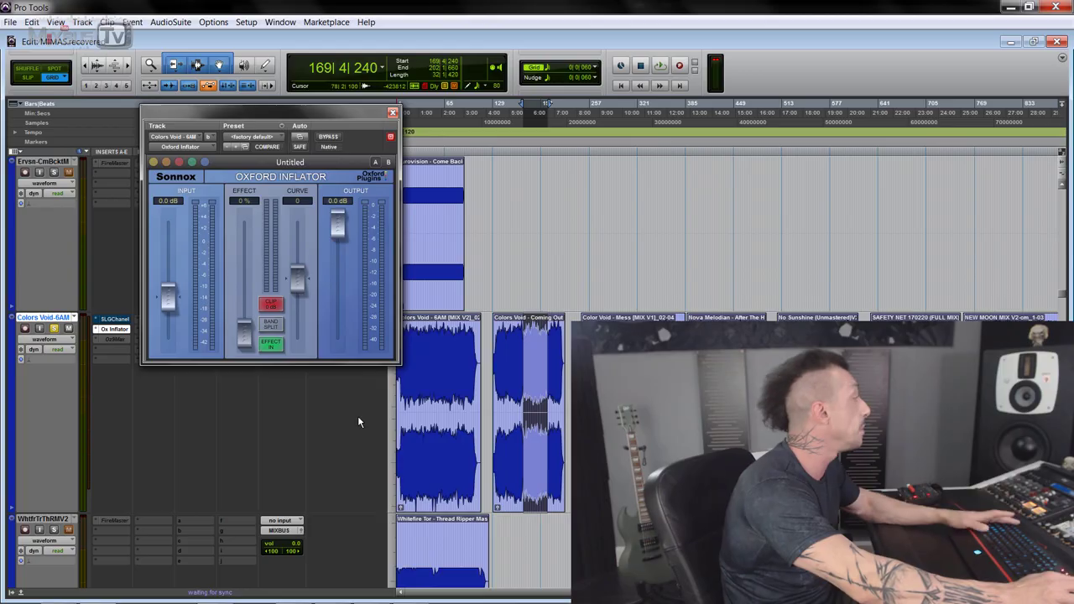
During playback, bring the Inflator input to 9.68 dB against the loudness meter, then bypass it
{"action": "key", "text": "ctrl+]"}
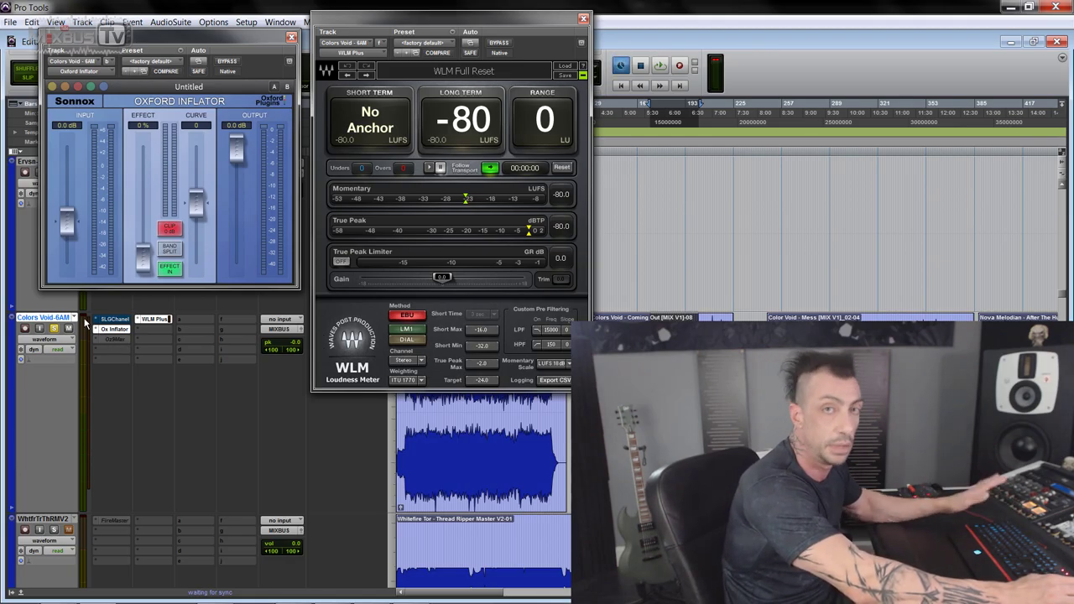
{"action": "key", "text": "space"}
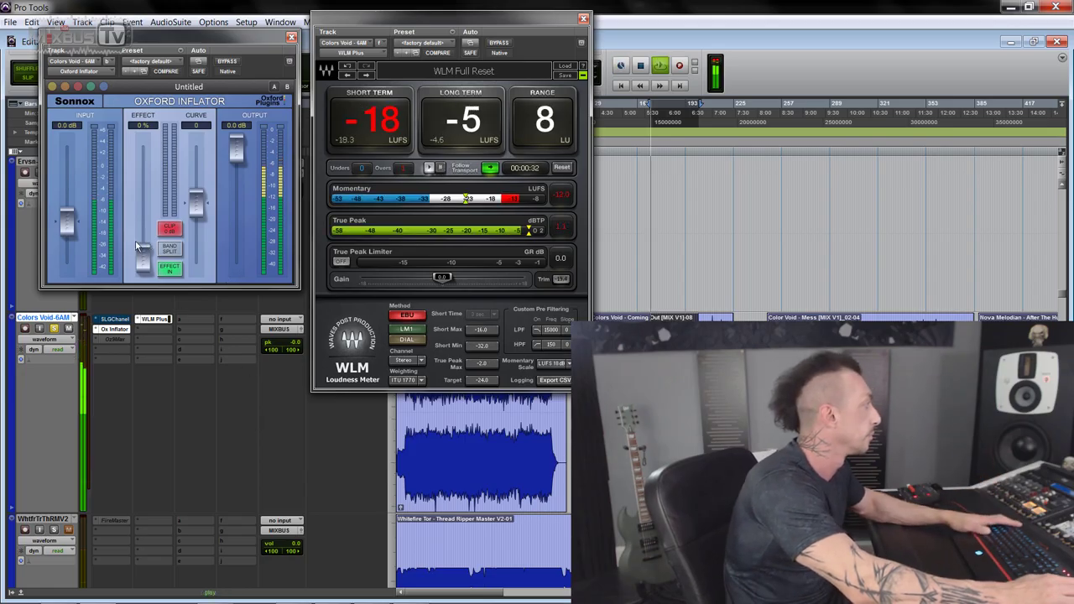
{"action": "scroll", "coordinate": [69, 223], "scroll_direction": "up", "scroll_amount": 3}
{"action": "left_click_drag", "start_coordinate": [69, 223], "coordinate": [74, 174]}
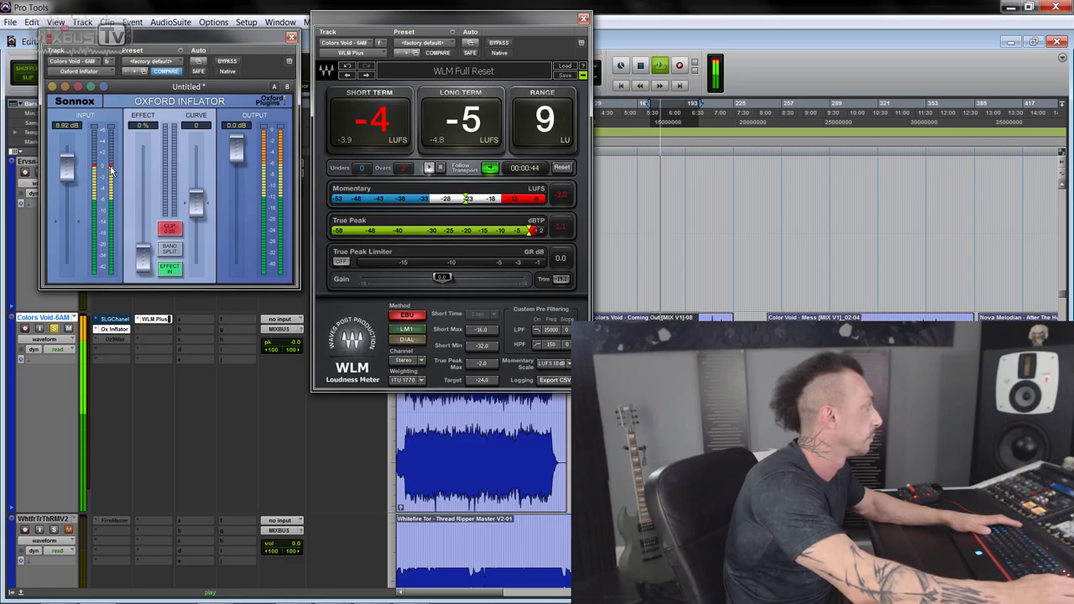
{"action": "left_click_drag", "start_coordinate": [73, 174], "coordinate": [73, 172]}
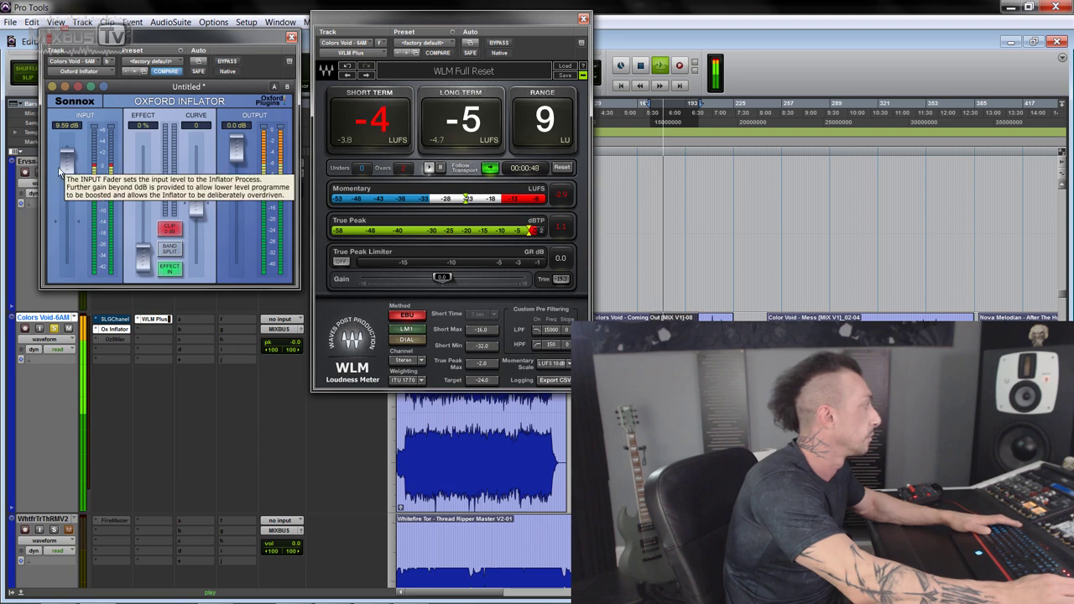
{"action": "left_click_drag", "start_coordinate": [73, 171], "coordinate": [60, 166]}
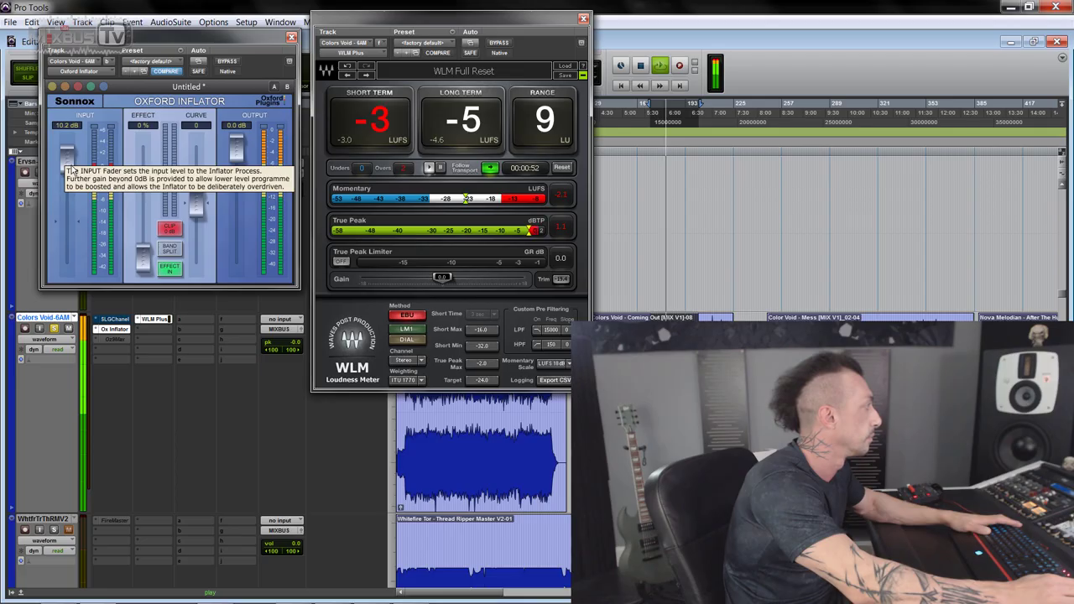
{"action": "left_click_drag", "start_coordinate": [72, 170], "coordinate": [72, 173]}
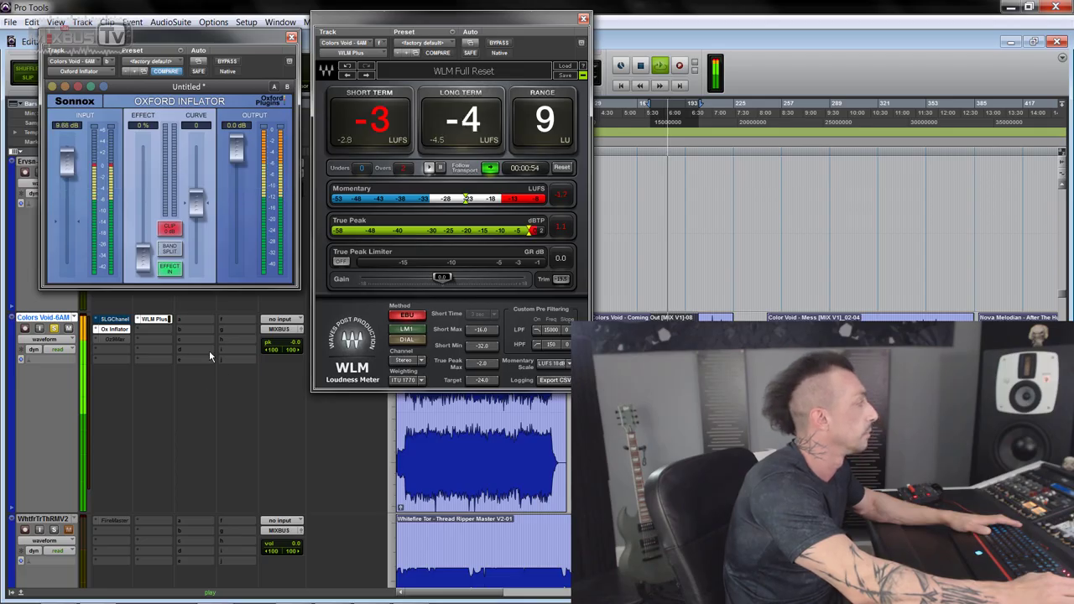
{"action": "left_click", "coordinate": [226, 63]}
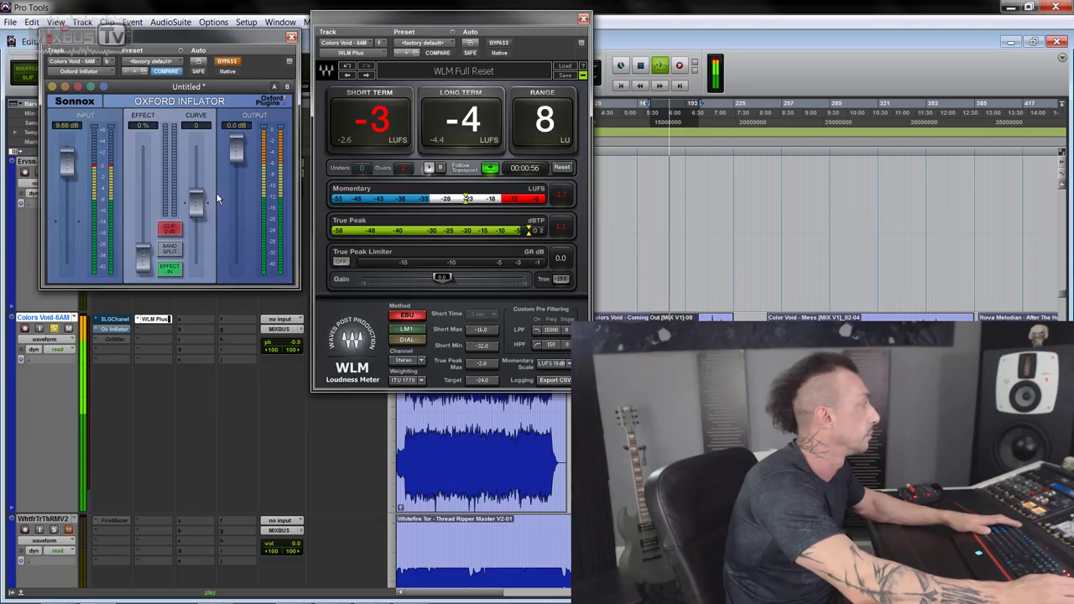
Stop playback, re-enable the Inflator, reset its input to 0 dB and resume playback
{"action": "key", "text": "space"}
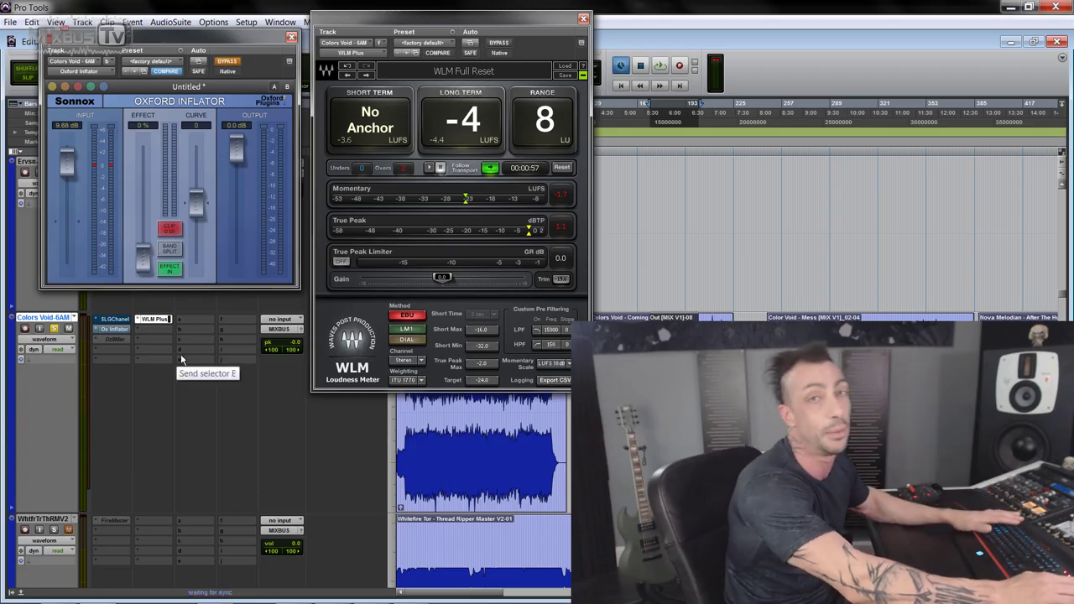
{"action": "left_click", "coordinate": [227, 62]}
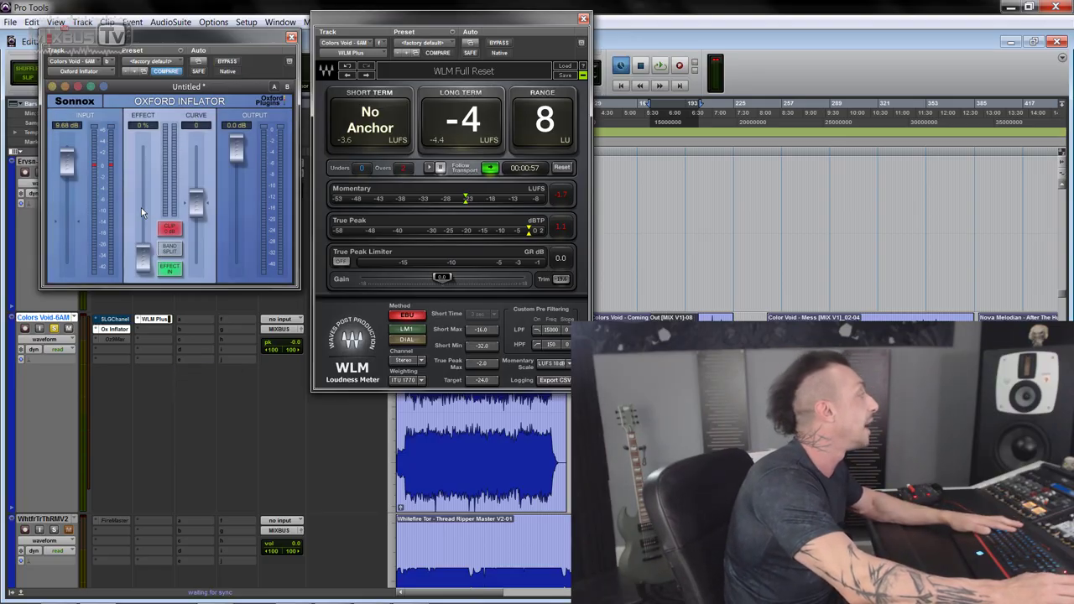
{"action": "left_click", "coordinate": [67, 166], "text": "alt"}
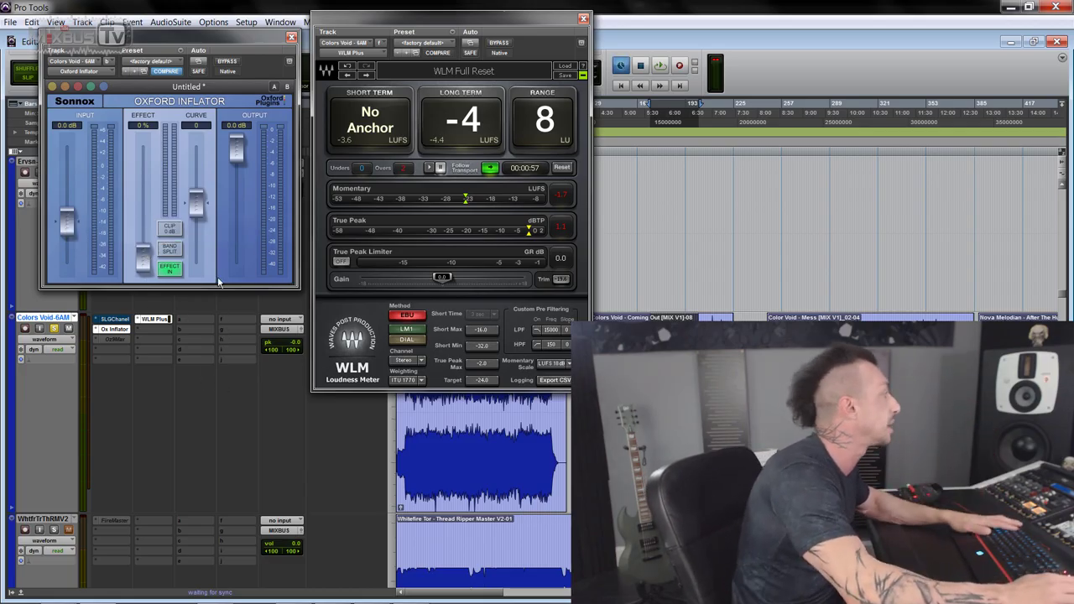
{"action": "key", "text": "space"}
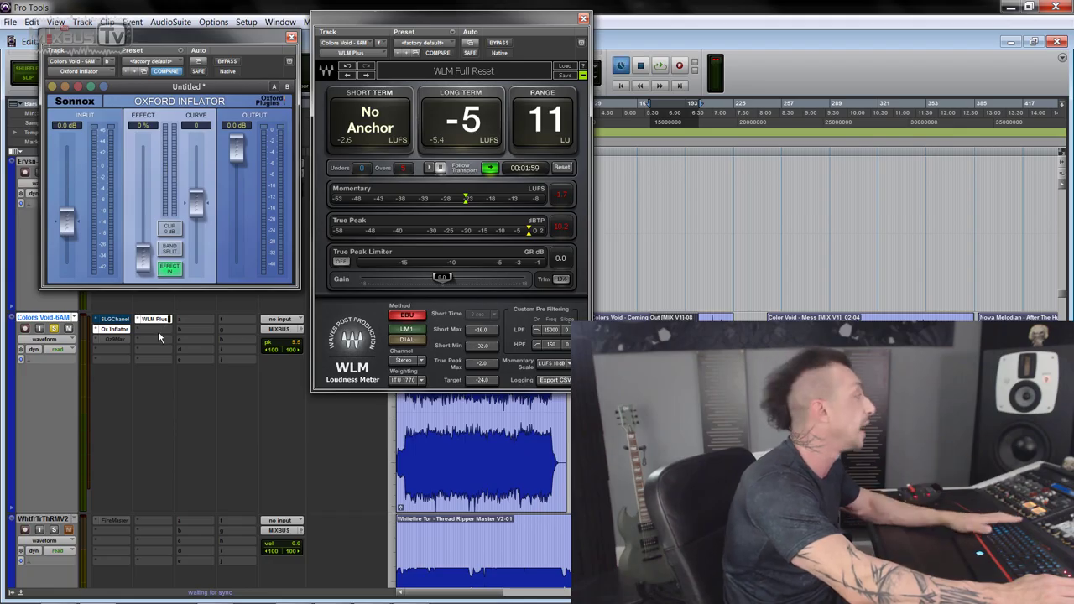
Raise the effect to about 63% and the input slightly, comparing each against bypass
{"action": "key", "text": "space"}
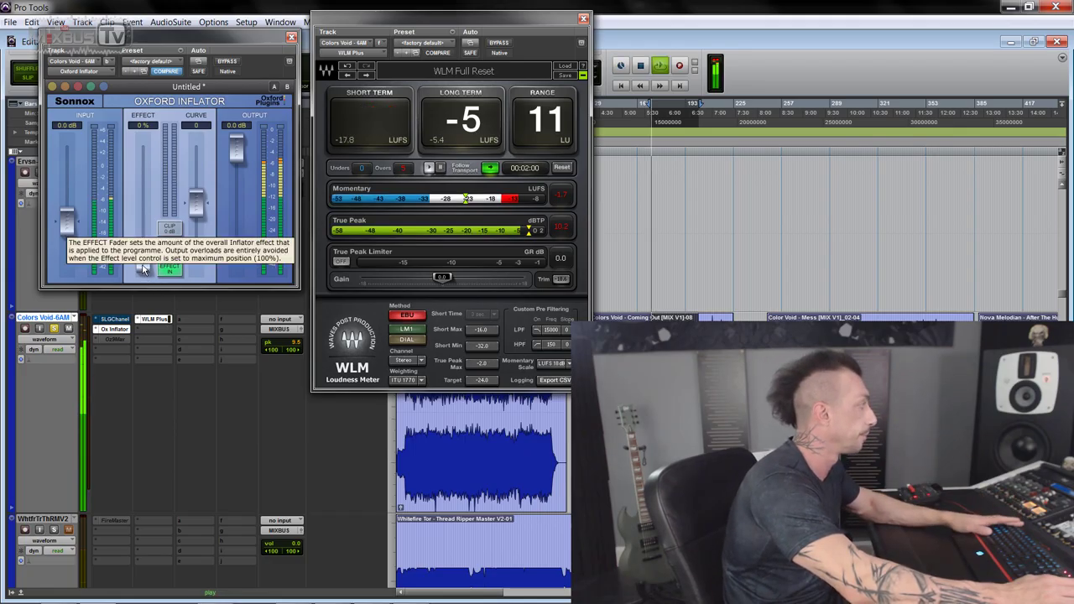
{"action": "left_click_drag", "start_coordinate": [143, 268], "coordinate": [151, 141]}
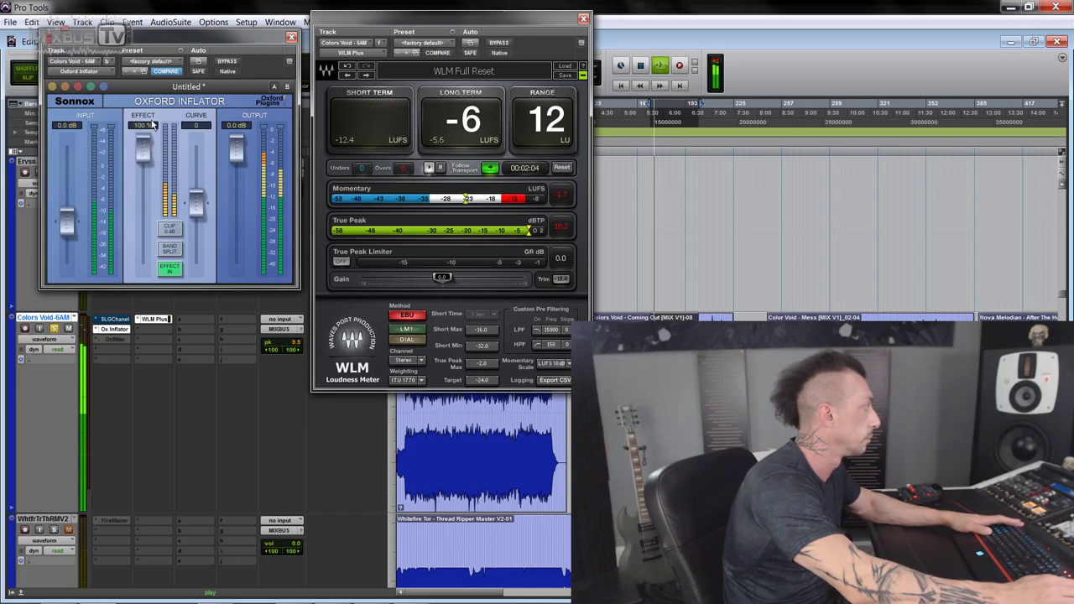
{"action": "left_click", "coordinate": [229, 62]}
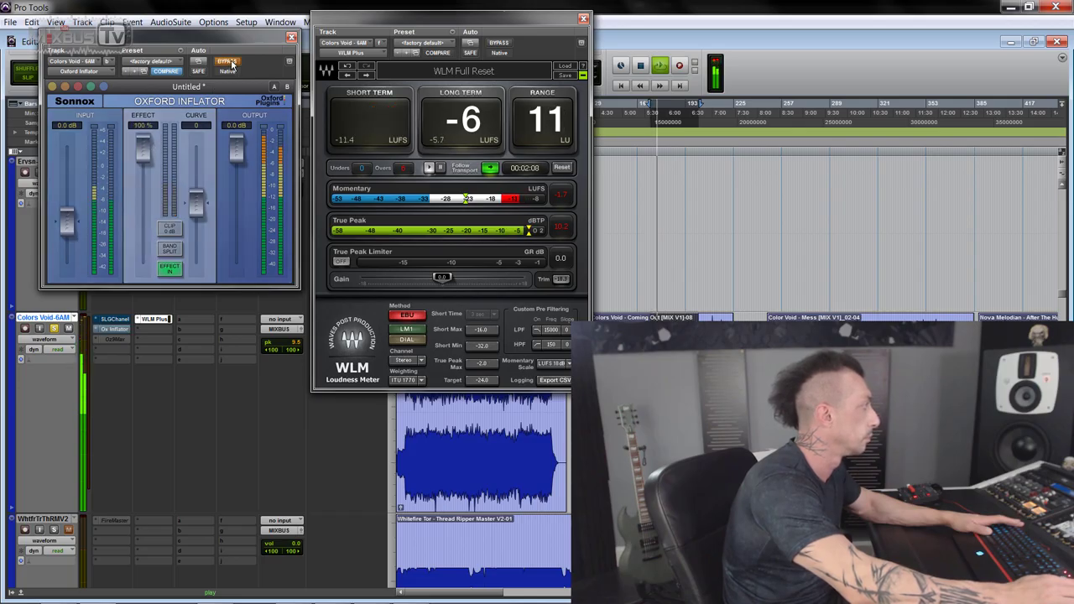
{"action": "left_click", "coordinate": [229, 62]}
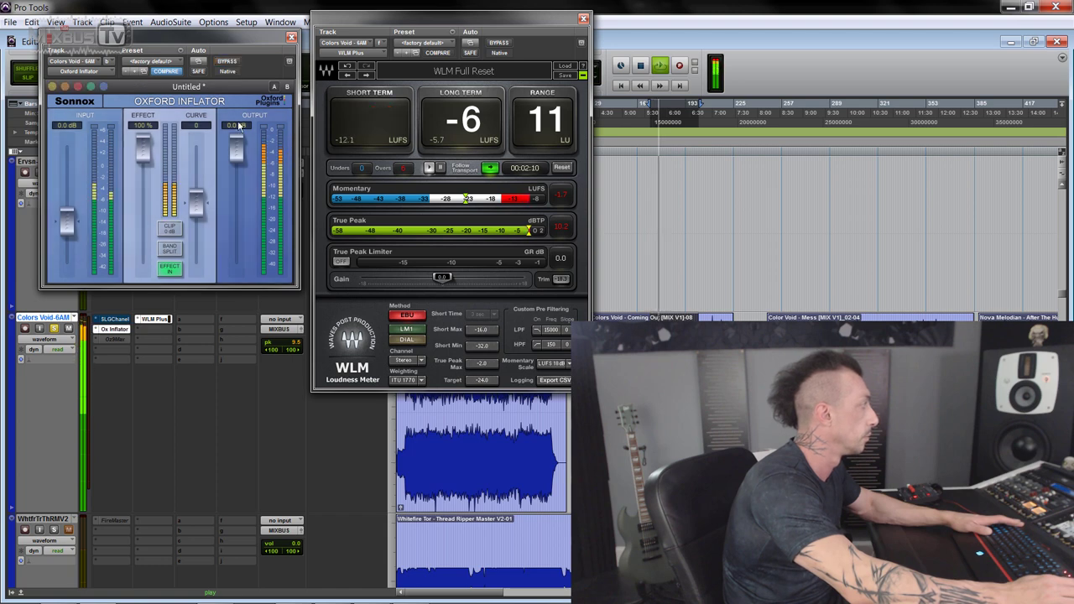
{"action": "left_click_drag", "start_coordinate": [67, 226], "coordinate": [72, 198]}
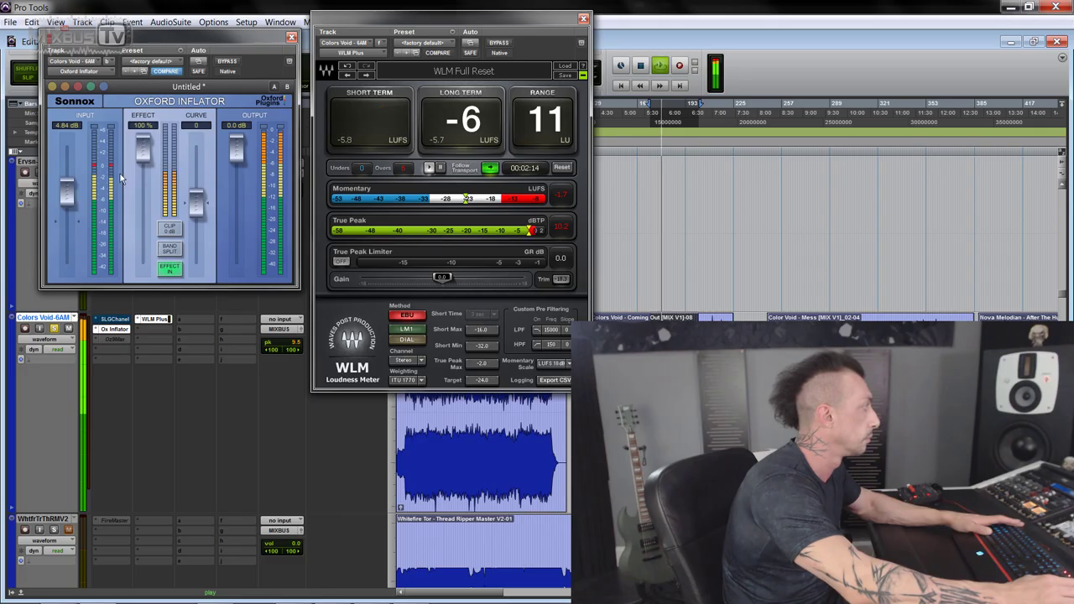
{"action": "left_click", "coordinate": [229, 63]}
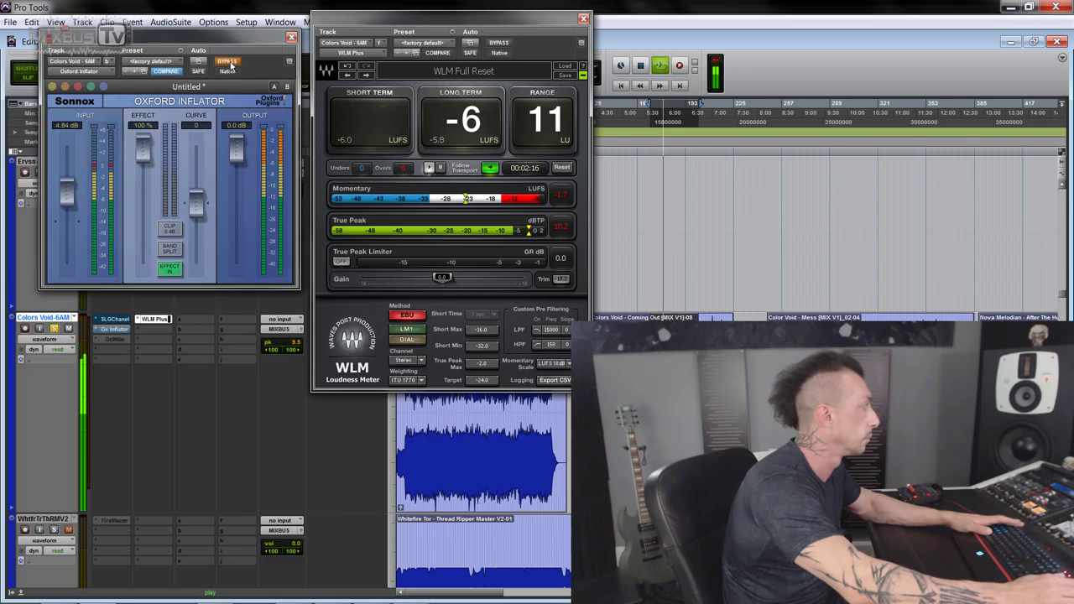
{"action": "left_click", "coordinate": [230, 62]}
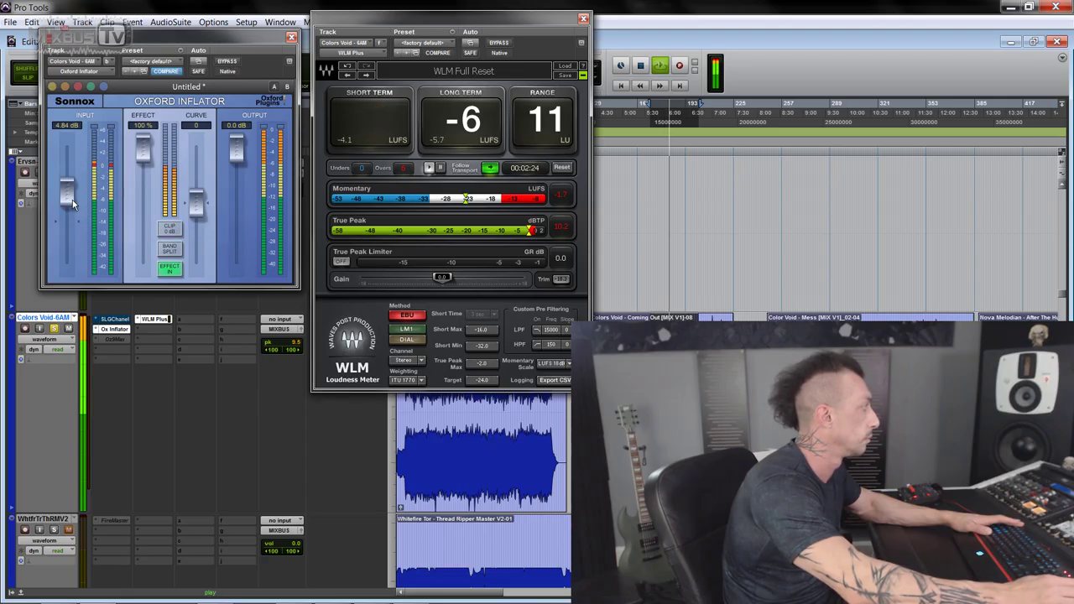
Push the input to about 5 dB, compare with the dry mix, then restart playback
{"action": "left_click_drag", "start_coordinate": [67, 202], "coordinate": [65, 199]}
{"action": "left_click", "coordinate": [226, 65]}
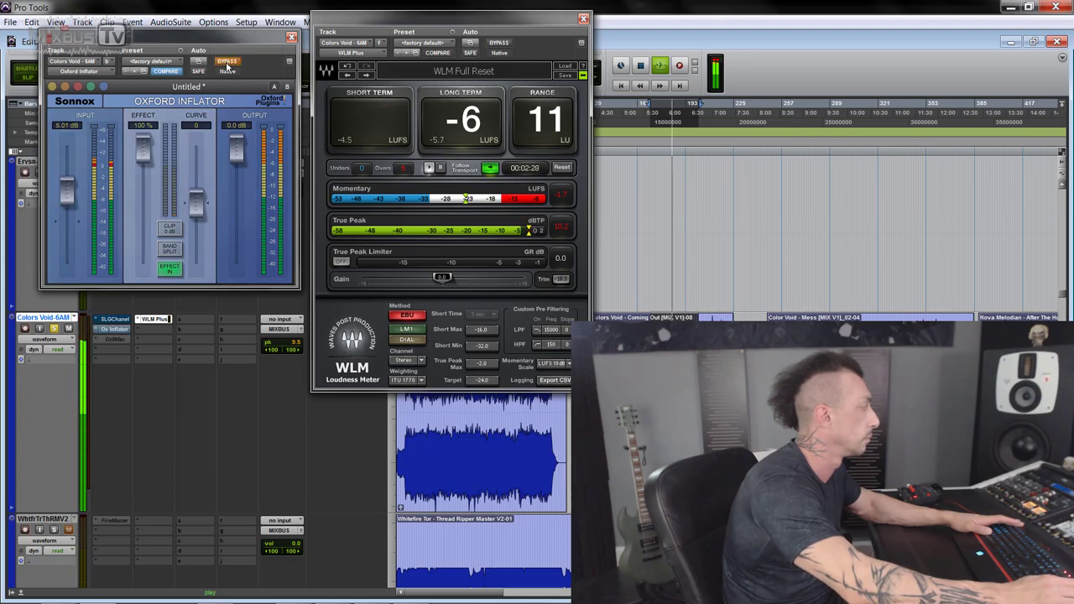
{"action": "left_click", "coordinate": [227, 64]}
{"action": "key", "text": "ctrl+j"}
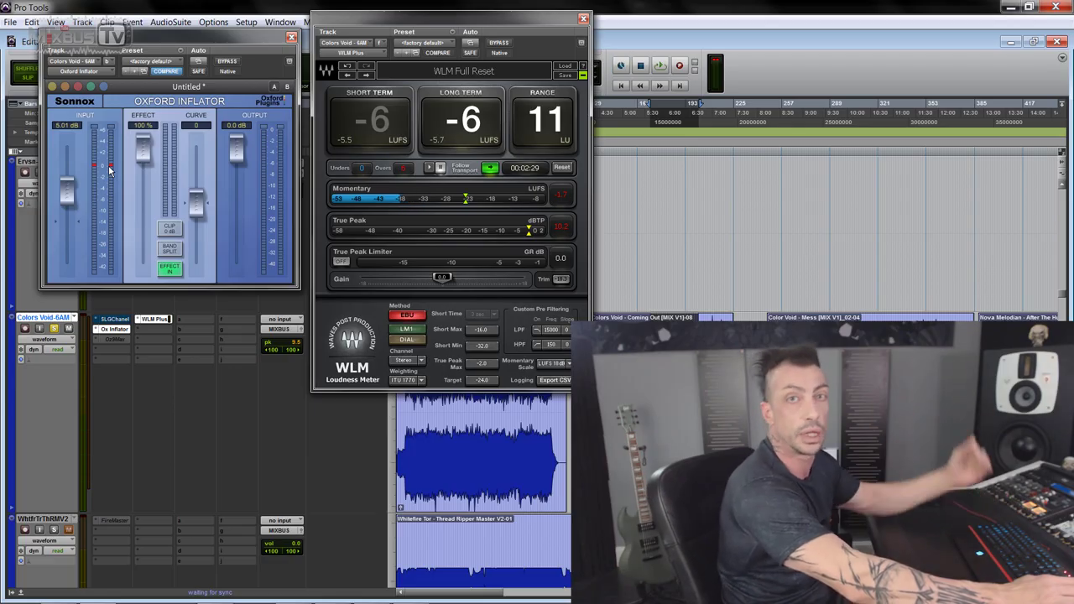
{"action": "key", "text": "space"}
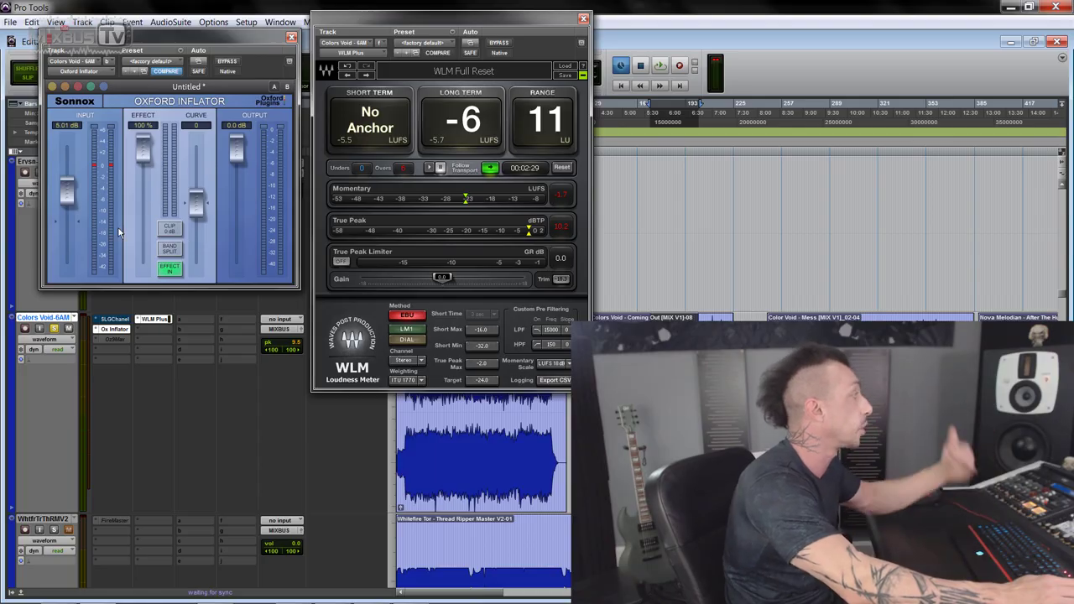
{"action": "key", "text": "space"}
Set the input to 3.65 dB and sweep the curve between +50 and −50, checking against bypass
{"action": "left_click_drag", "start_coordinate": [66, 205], "coordinate": [69, 201]}
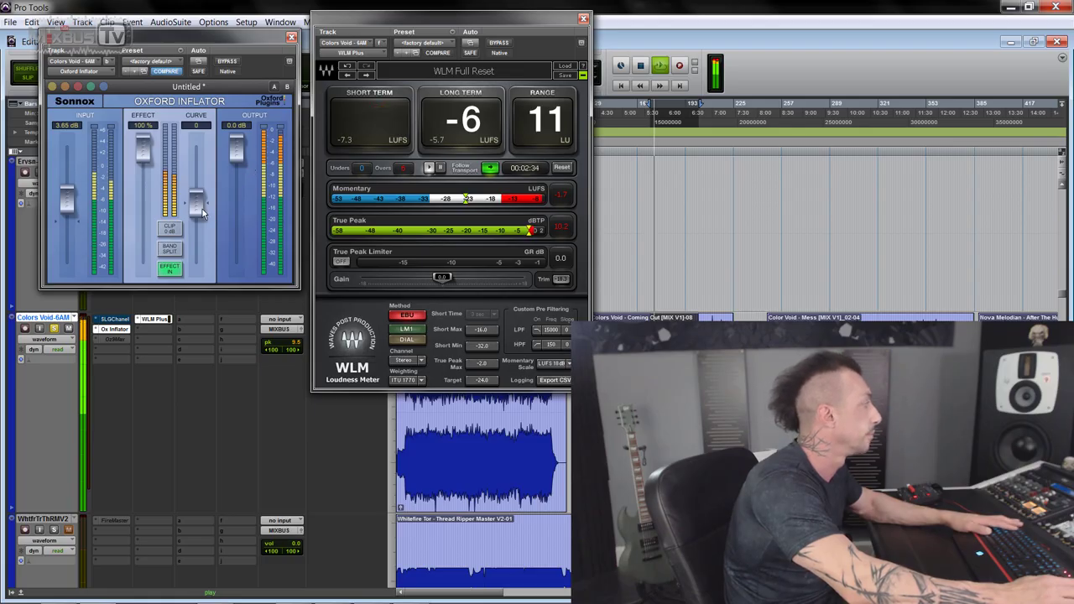
{"action": "left_click_drag", "start_coordinate": [200, 199], "coordinate": [201, 158]}
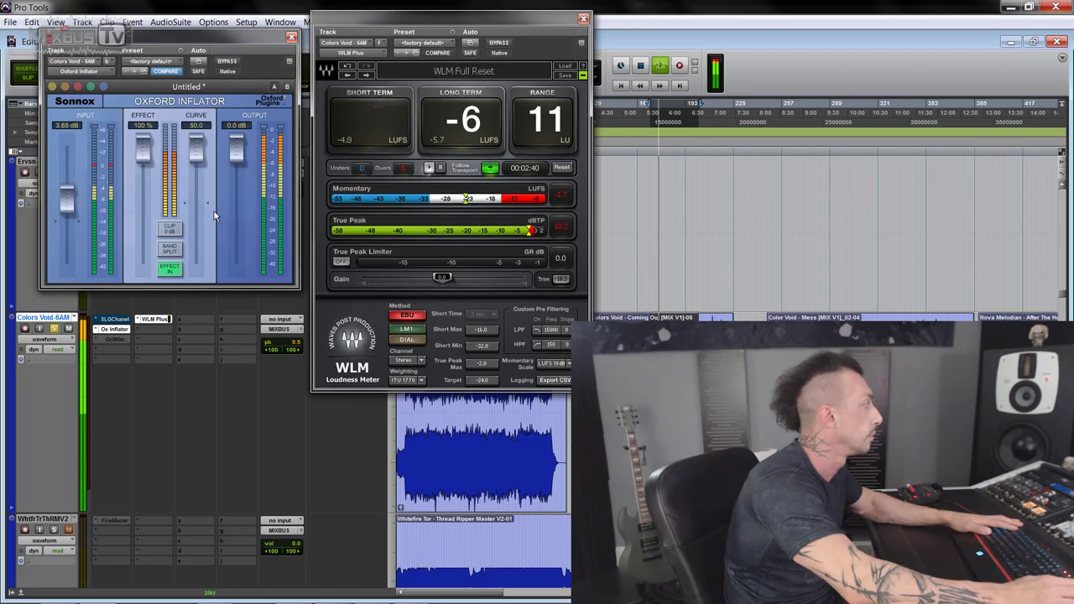
{"action": "mouse_move", "coordinate": [203, 152]}
{"action": "left_mouse_down"}
{"action": "mouse_move", "coordinate": [196, 280]}
{"action": "mouse_move", "coordinate": [208, 143]}
{"action": "left_mouse_up"}
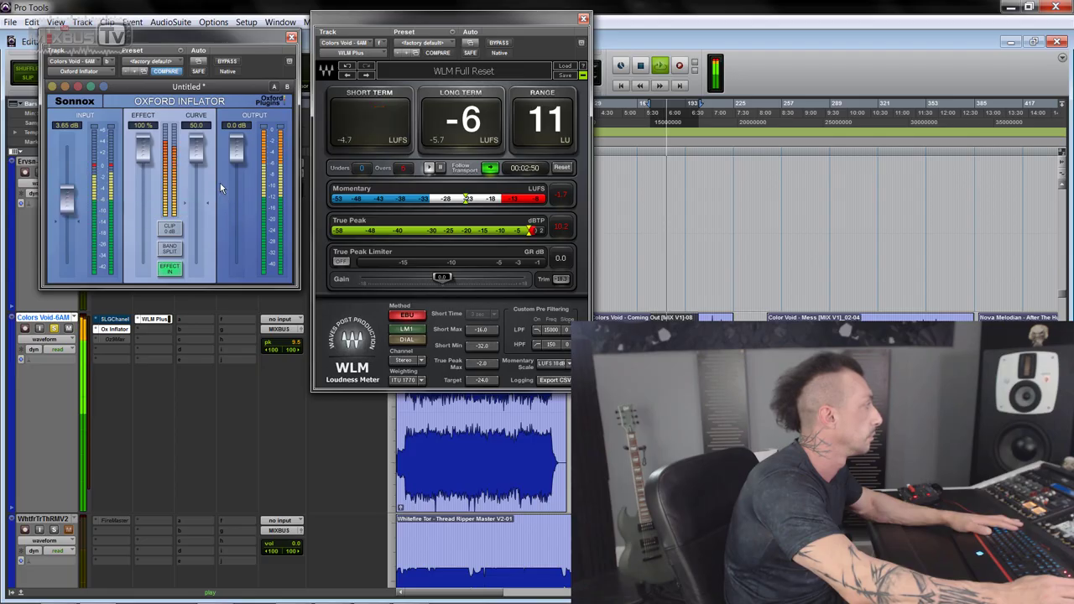
{"action": "left_click_drag", "start_coordinate": [200, 158], "coordinate": [199, 308]}
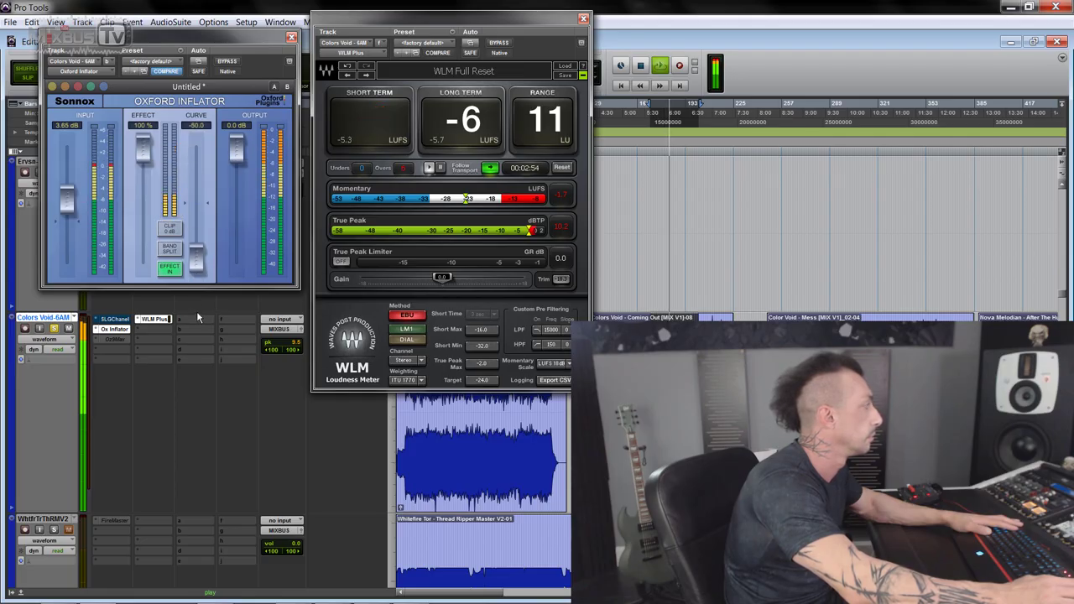
{"action": "left_click", "coordinate": [228, 62]}
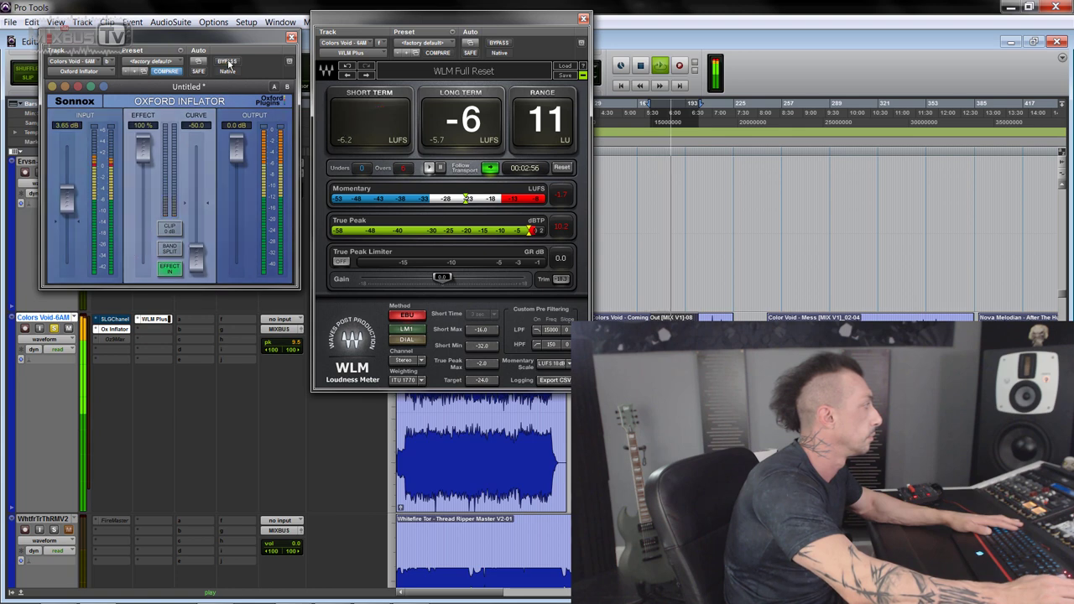
{"action": "left_click", "coordinate": [227, 62]}
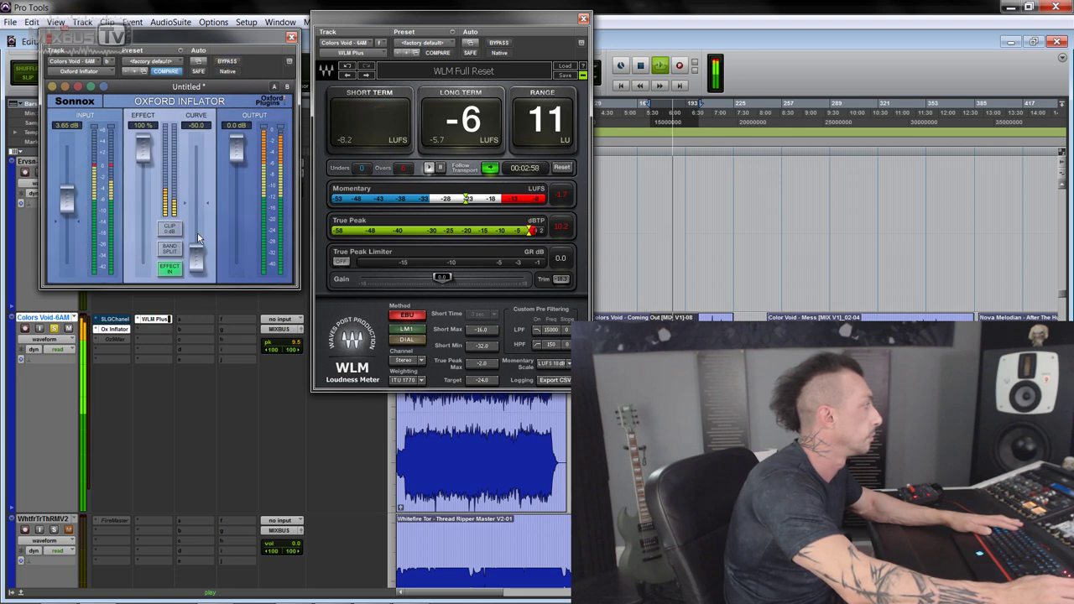
Audition the curve at +50 and around −25, then reset it to 0
{"action": "left_click_drag", "start_coordinate": [200, 260], "coordinate": [206, 126]}
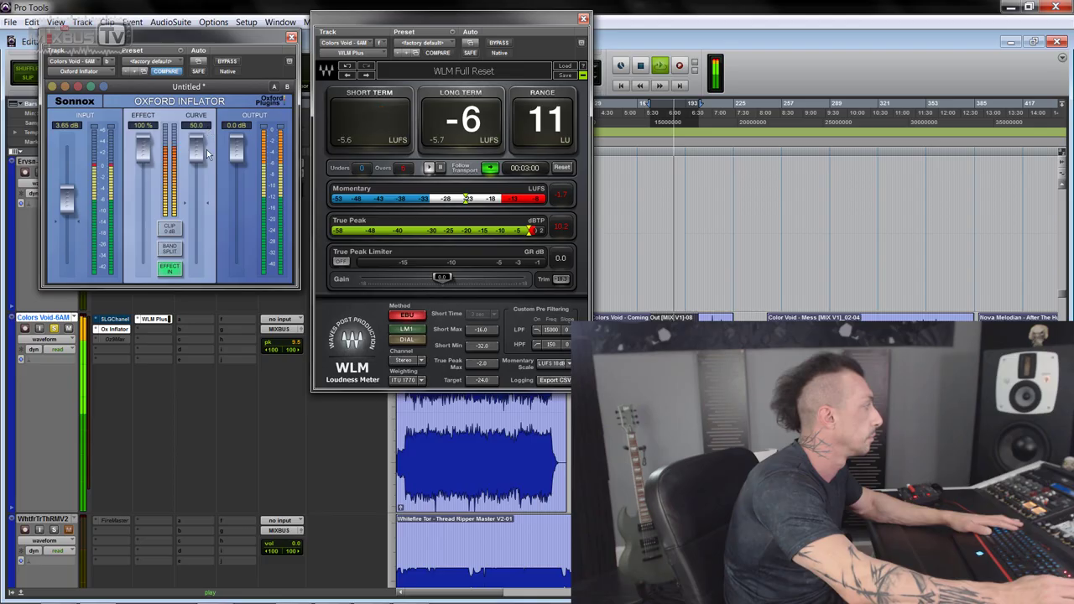
{"action": "left_click", "coordinate": [199, 205], "text": "alt"}
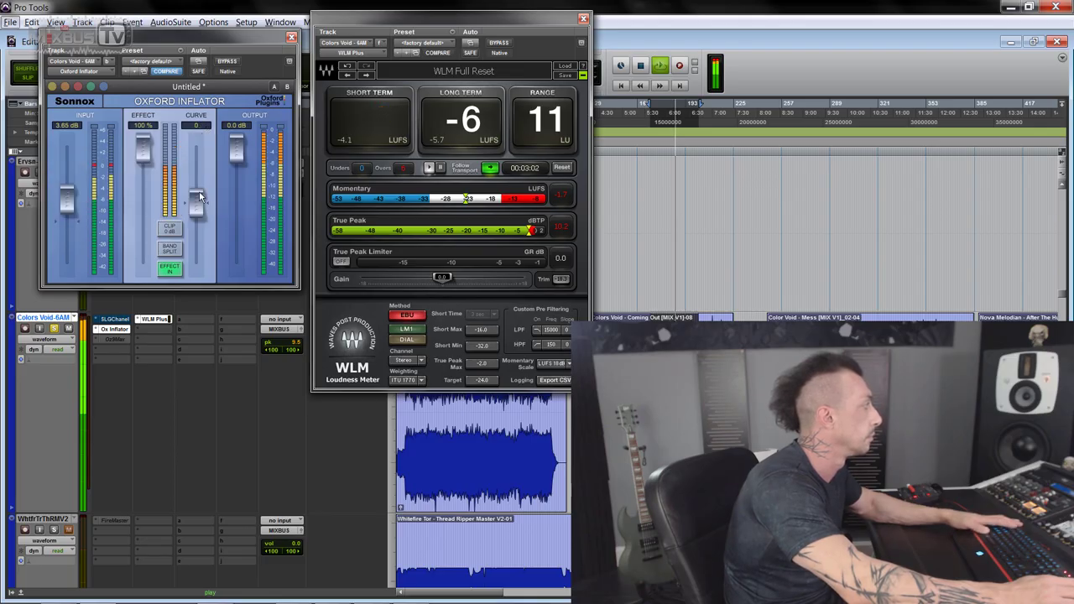
{"action": "left_click_drag", "start_coordinate": [200, 205], "coordinate": [231, 235]}
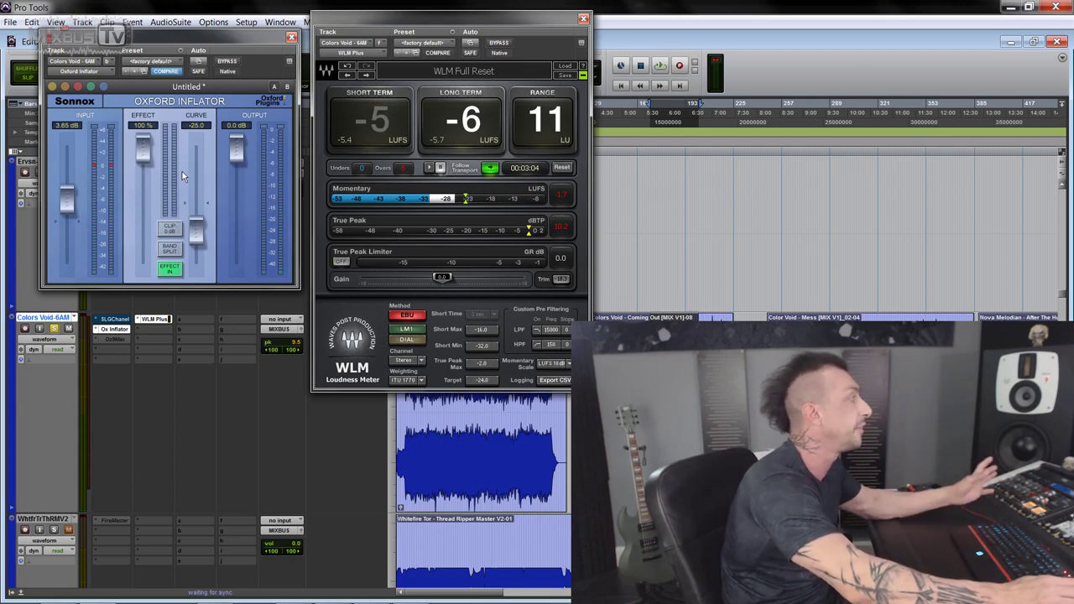
{"action": "left_click_drag", "start_coordinate": [202, 235], "coordinate": [202, 243]}
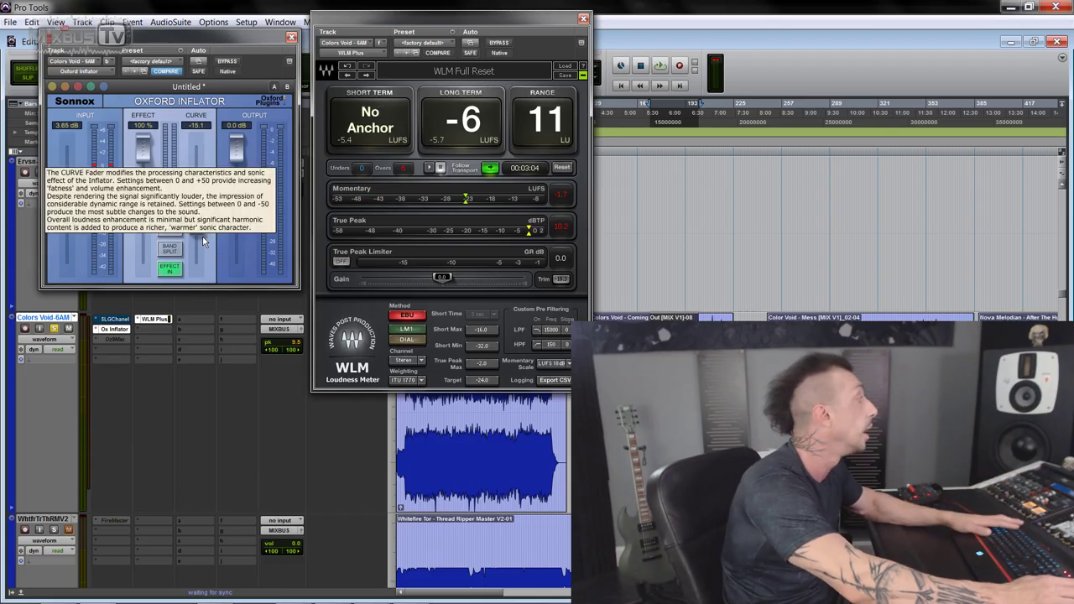
{"action": "left_click", "coordinate": [201, 235], "text": "alt"}
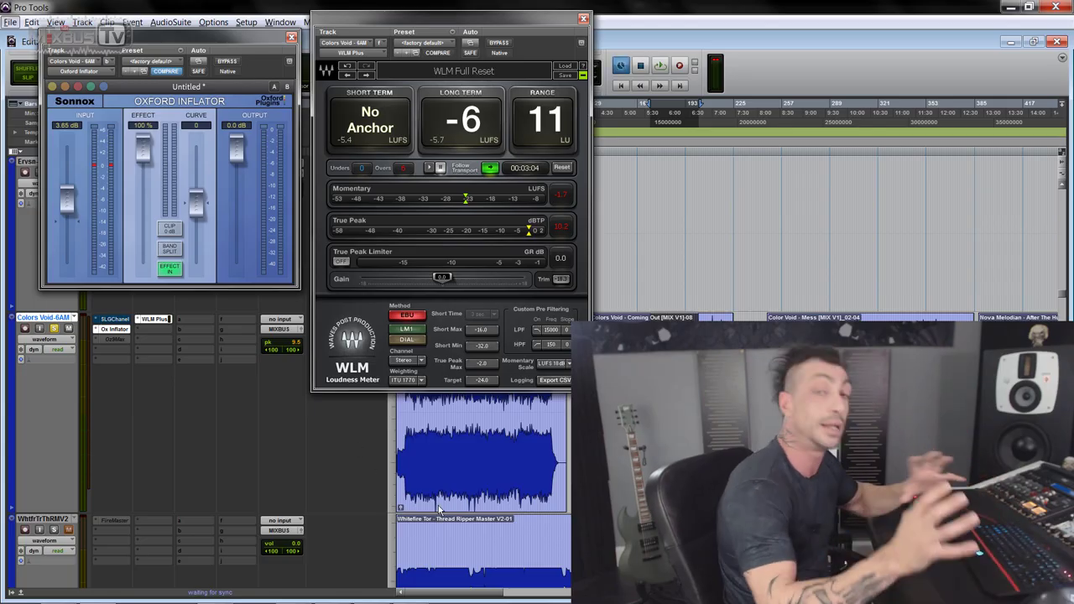
Enable Clip 0dB and set input 7.56 dB, curve −21.7 and effect 44.3% while playing
{"action": "left_click", "coordinate": [170, 228]}
{"action": "left_click_drag", "start_coordinate": [144, 149], "coordinate": [141, 221]}
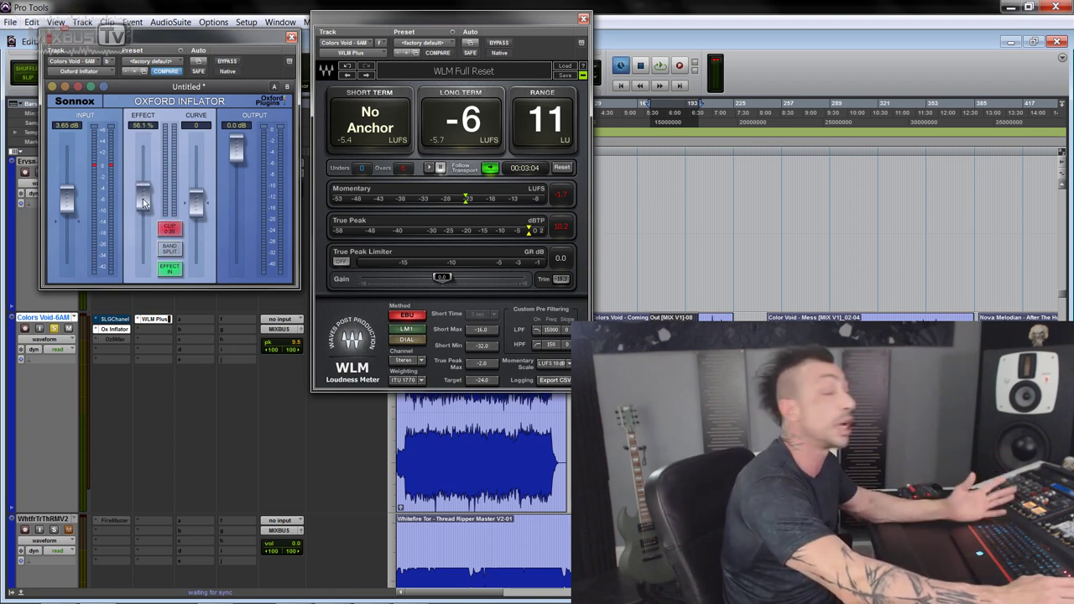
{"action": "key", "text": "space"}
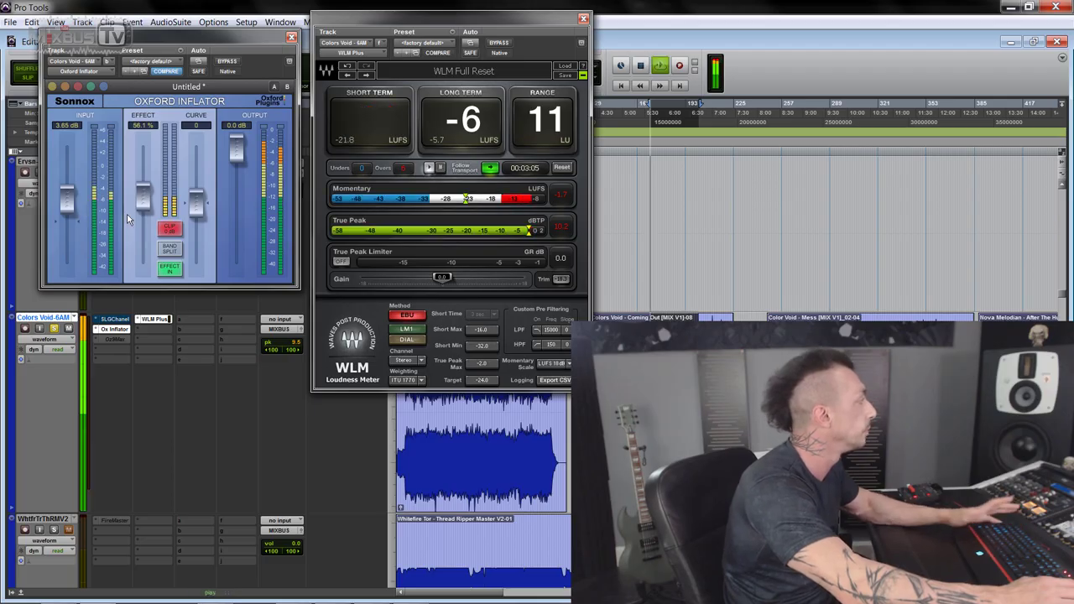
{"action": "left_click", "coordinate": [86, 210], "text": "alt"}
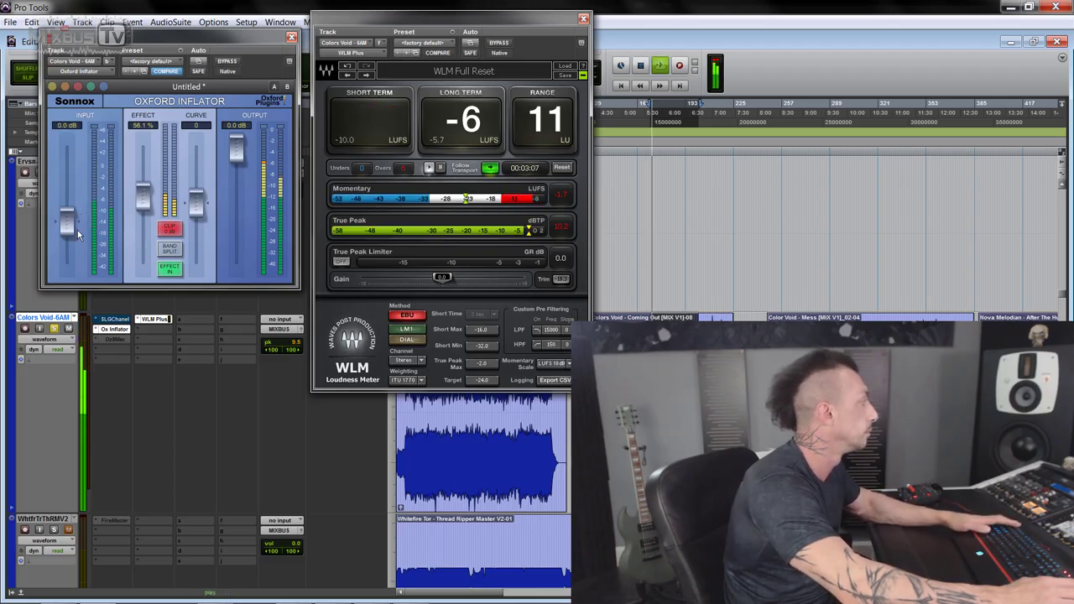
{"action": "left_click_drag", "start_coordinate": [68, 206], "coordinate": [72, 174]}
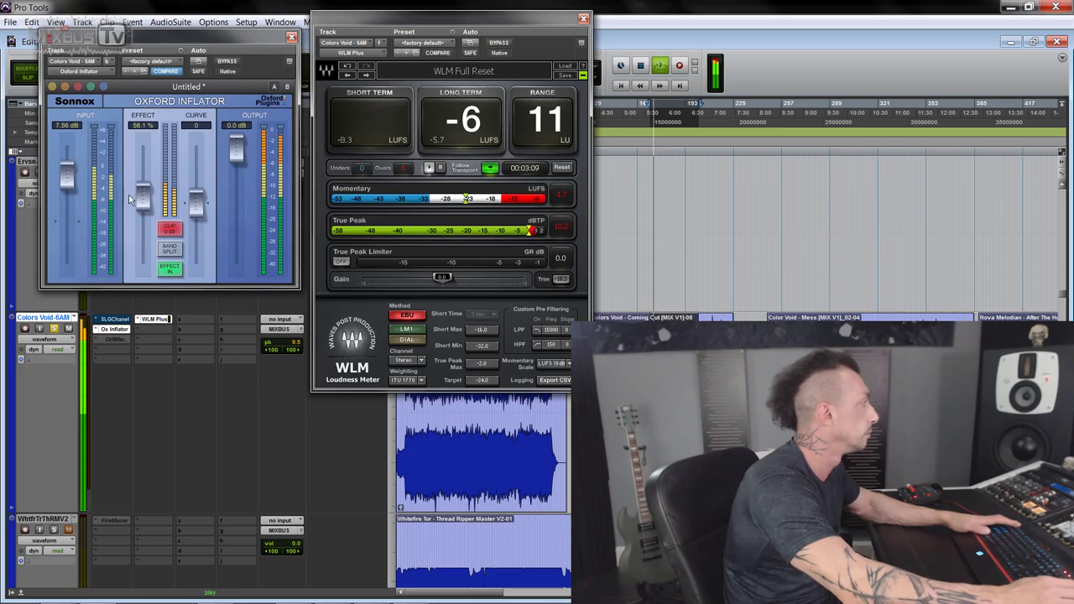
{"action": "left_click_drag", "start_coordinate": [141, 195], "coordinate": [199, 231]}
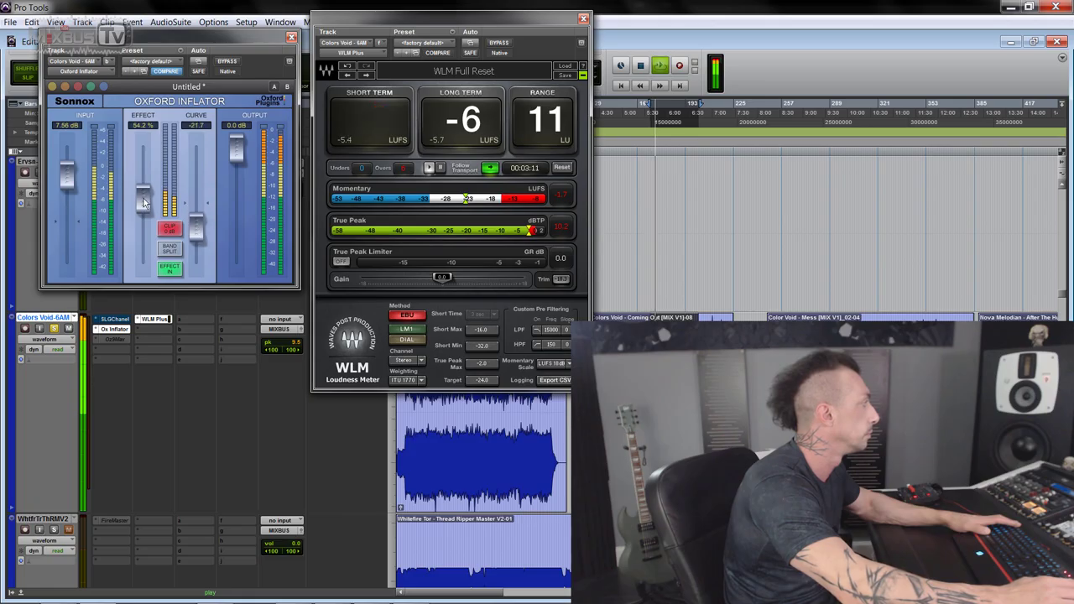
{"action": "left_click_drag", "start_coordinate": [143, 198], "coordinate": [144, 209]}
Compare with bypass, then fine-tune the input to about 6.62 dB during replay
{"action": "left_click", "coordinate": [220, 64]}
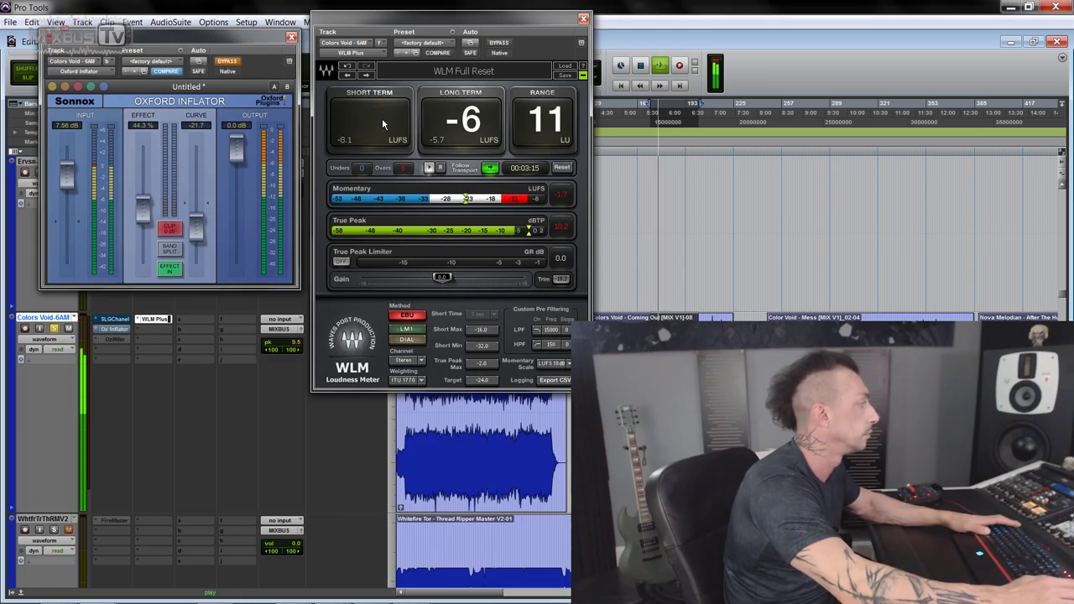
{"action": "left_click", "coordinate": [232, 64]}
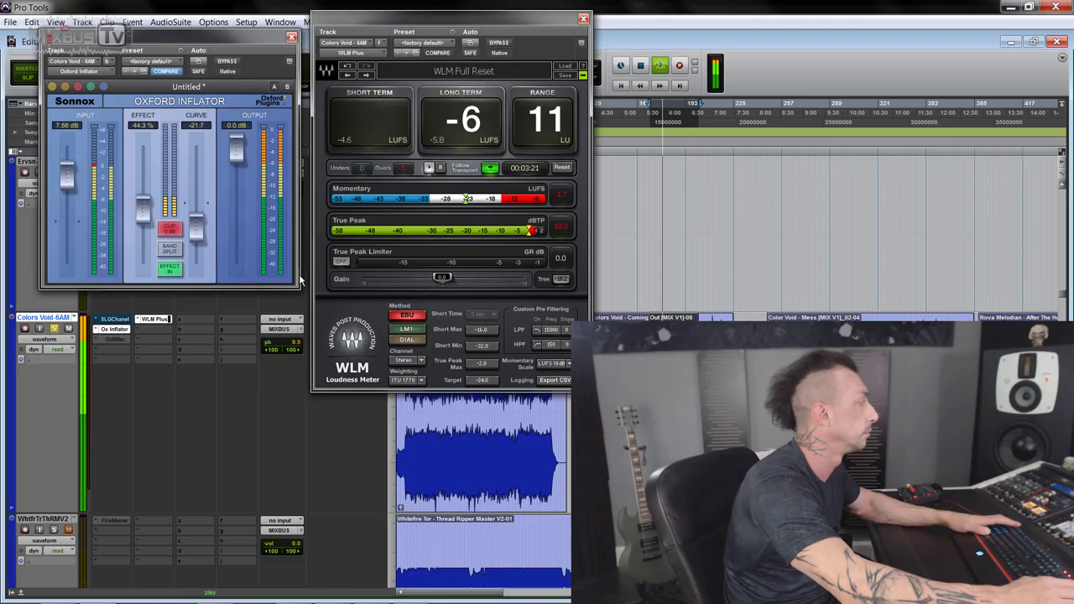
{"action": "key", "text": "space"}
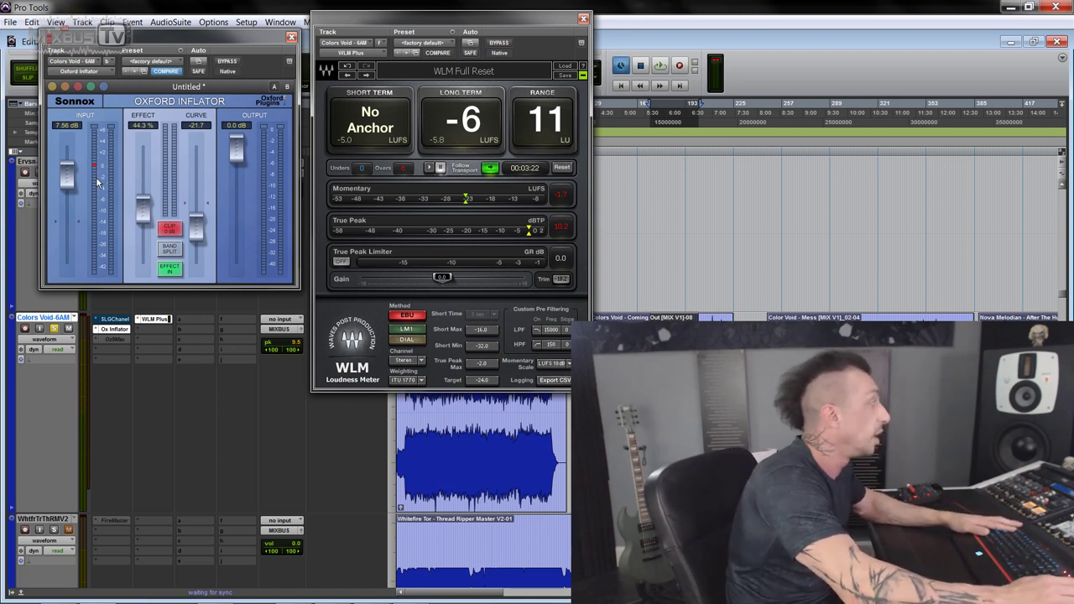
{"action": "key", "text": "space"}
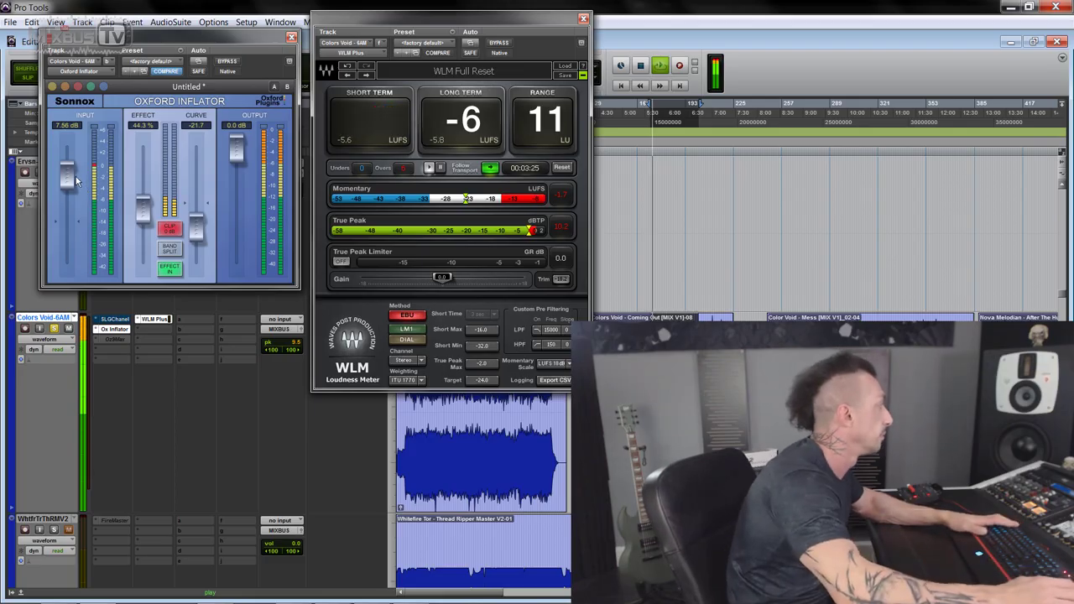
{"action": "left_click_drag", "start_coordinate": [82, 186], "coordinate": [107, 195]}
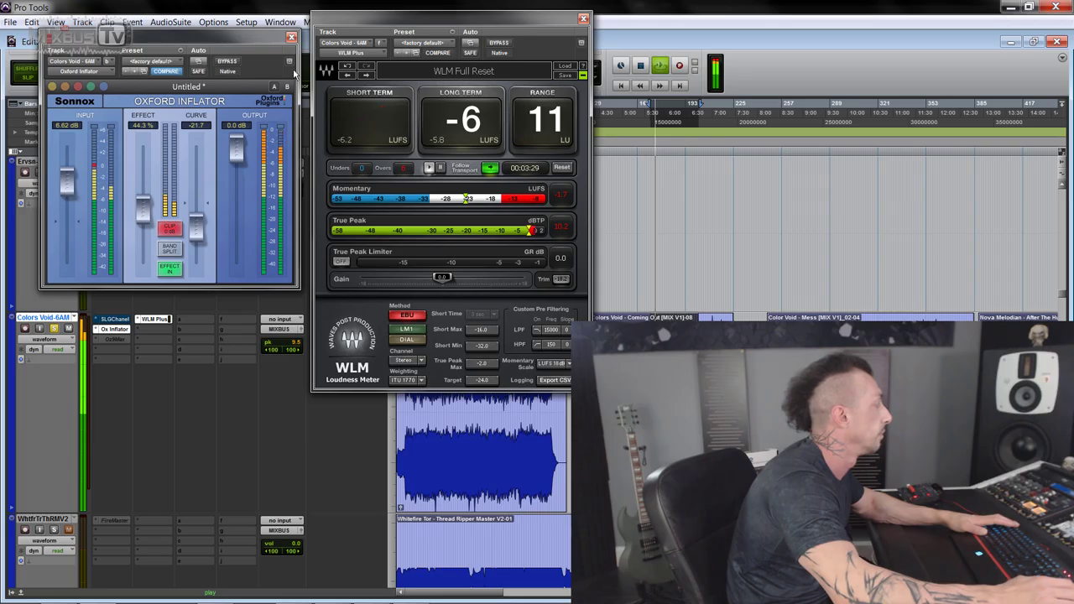
{"action": "left_click_drag", "start_coordinate": [168, 37], "coordinate": [219, 30]}
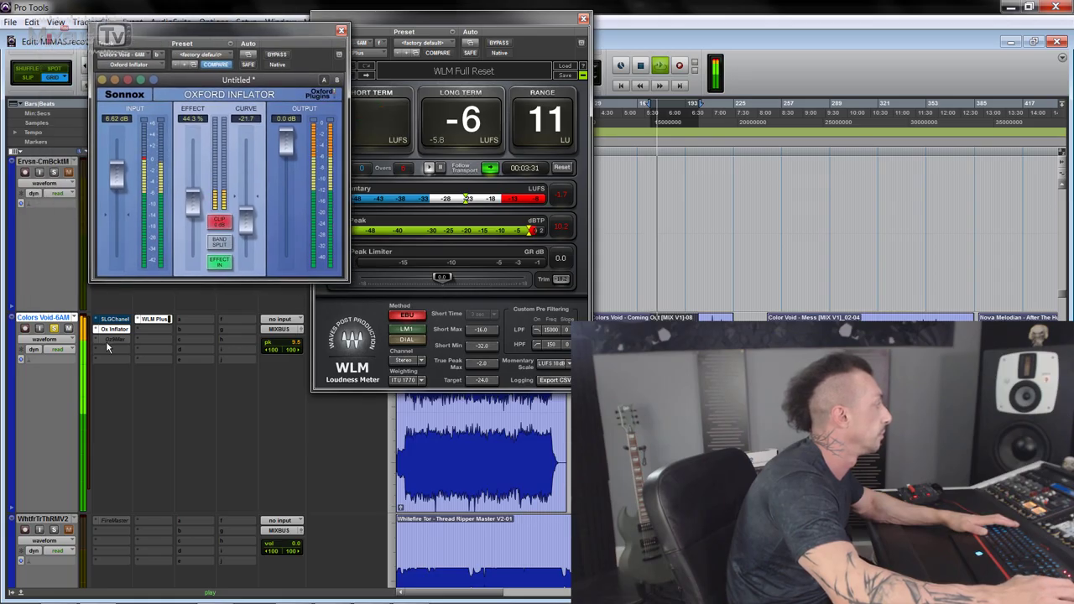
Stop playback of the Colors Void mix
{"action": "key", "text": "space"}
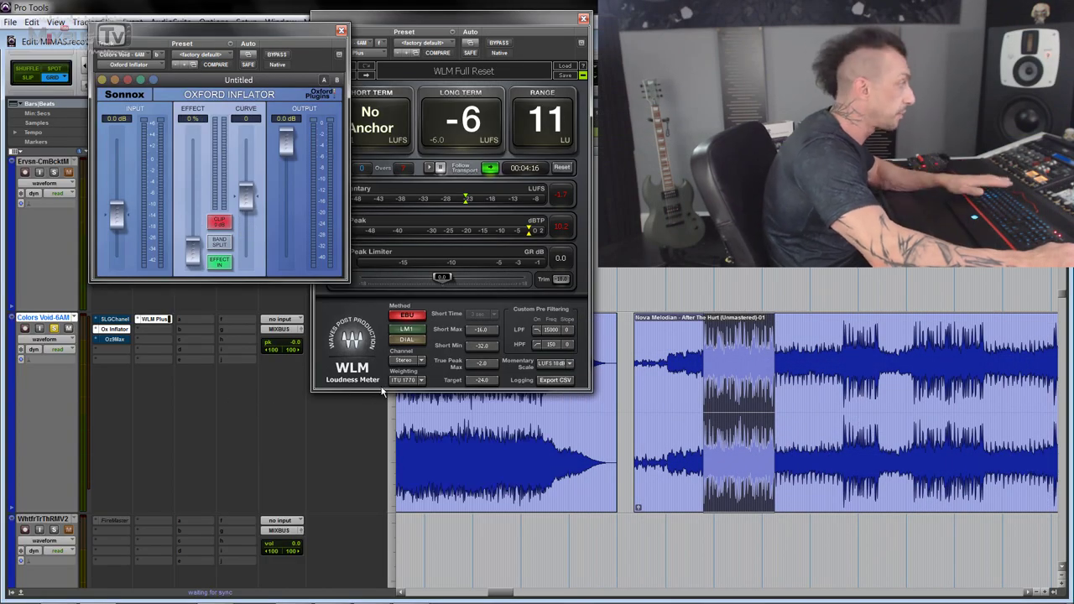
Play the mix with effect at 100% and curve at +50, comparing against bypass
{"action": "key", "text": "space"}
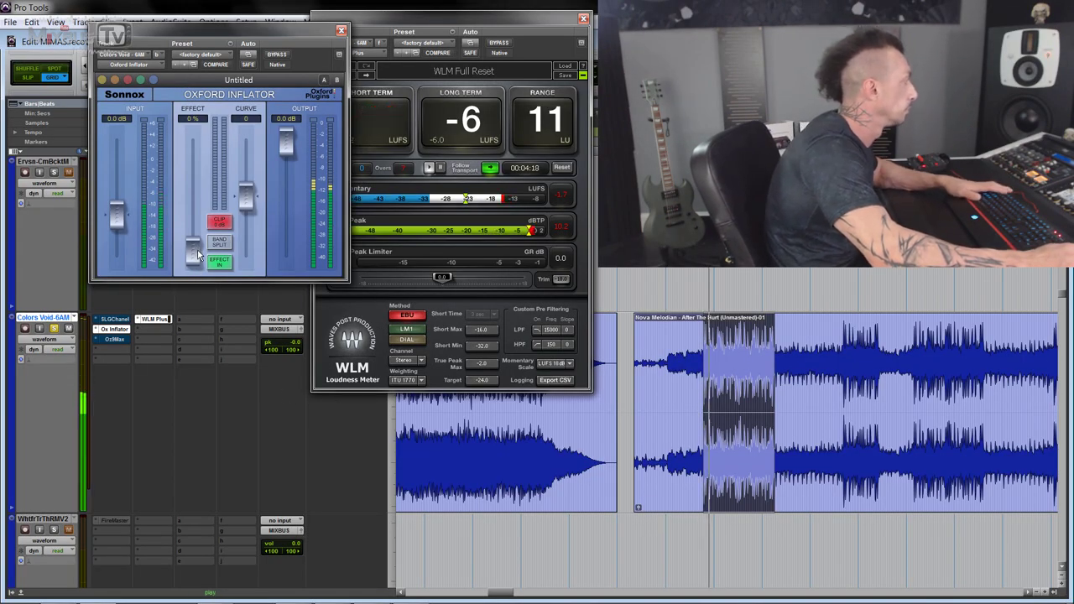
{"action": "left_click_drag", "start_coordinate": [197, 263], "coordinate": [201, 100]}
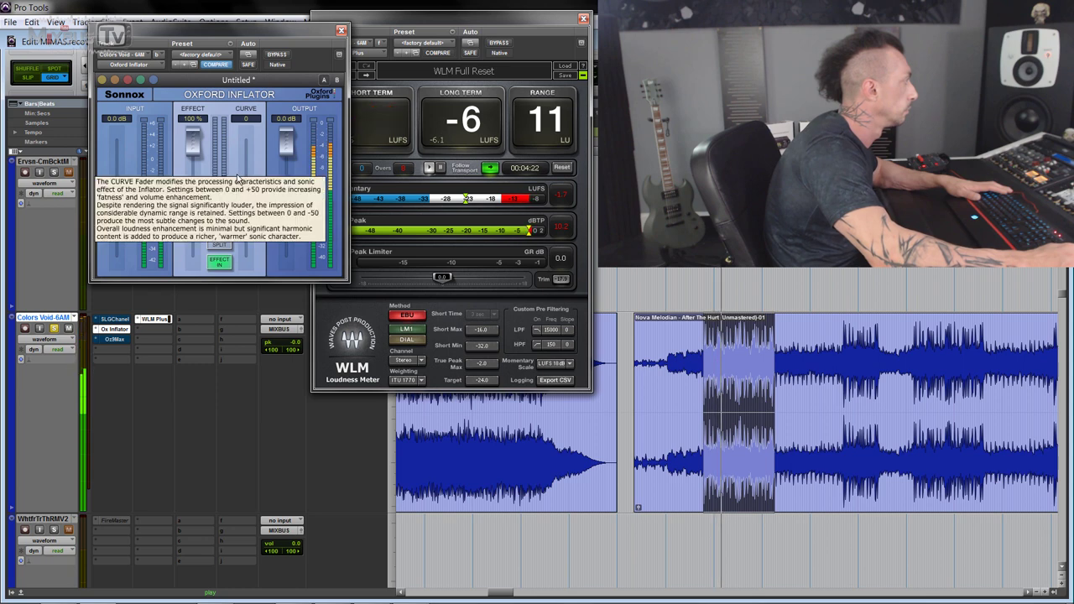
{"action": "left_click_drag", "start_coordinate": [249, 207], "coordinate": [254, 136]}
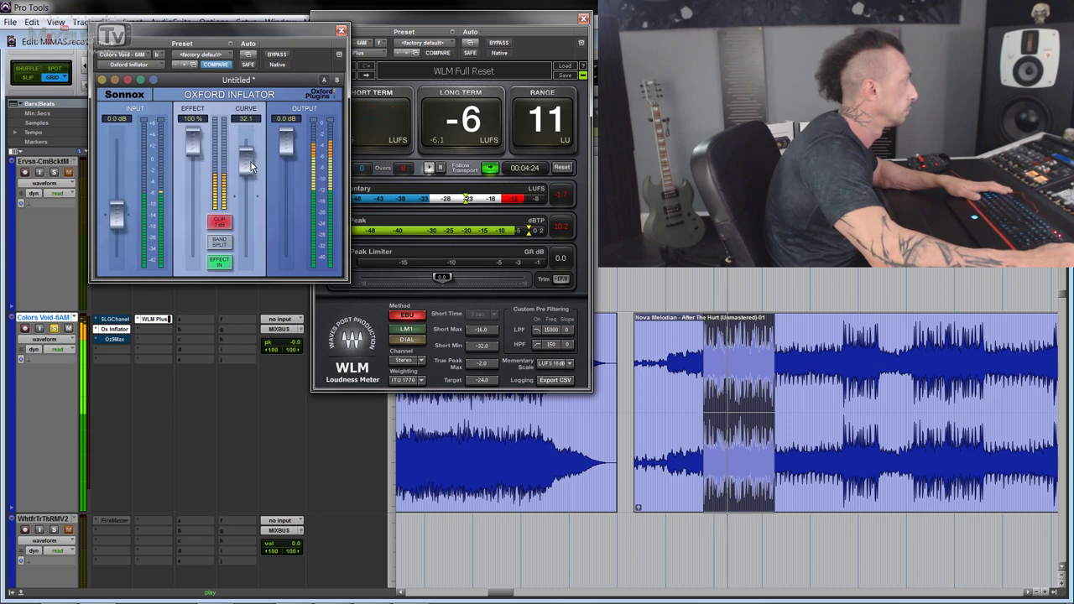
{"action": "left_click", "coordinate": [273, 56]}
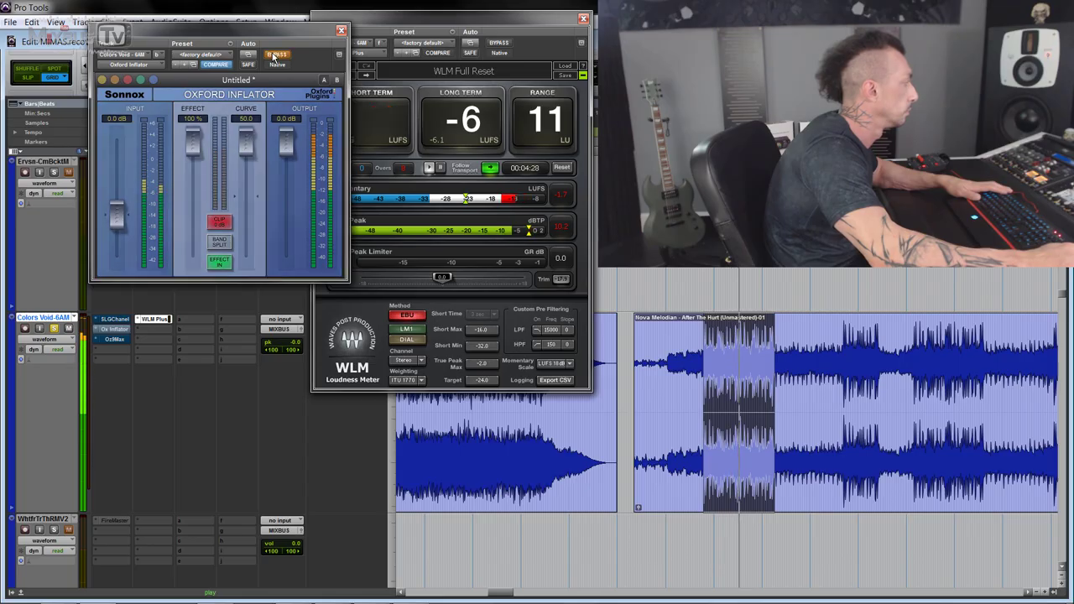
{"action": "left_click", "coordinate": [274, 56]}
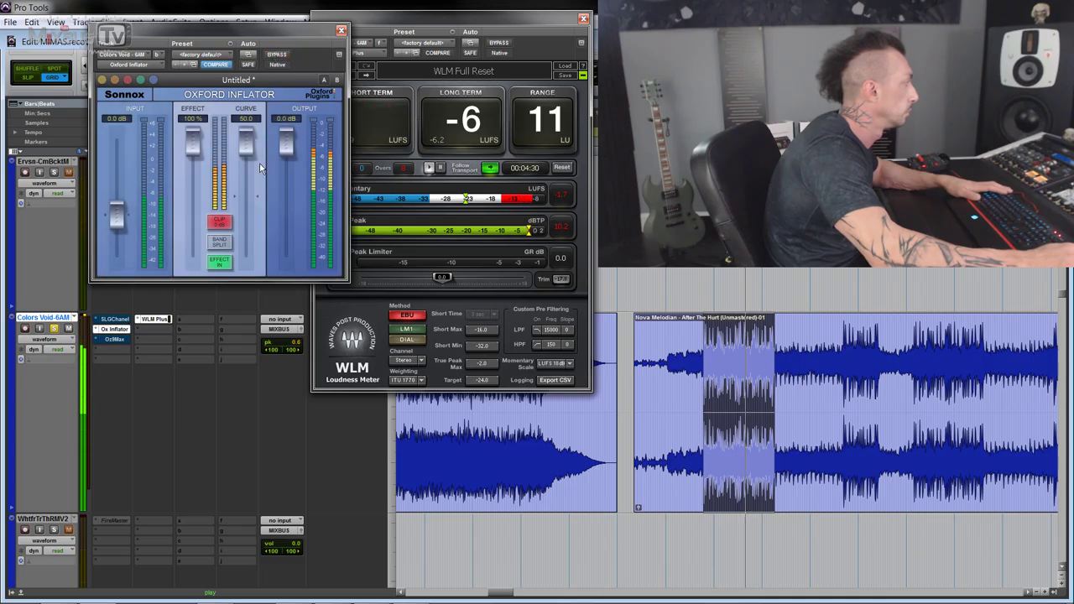
Raise the input to 5.52 dB, settle the effect at 32.1%, then bypass for comparison
{"action": "left_click_drag", "start_coordinate": [129, 225], "coordinate": [124, 205]}
{"action": "left_click_drag", "start_coordinate": [193, 143], "coordinate": [125, 185]}
{"action": "left_click_drag", "start_coordinate": [191, 202], "coordinate": [192, 220]}
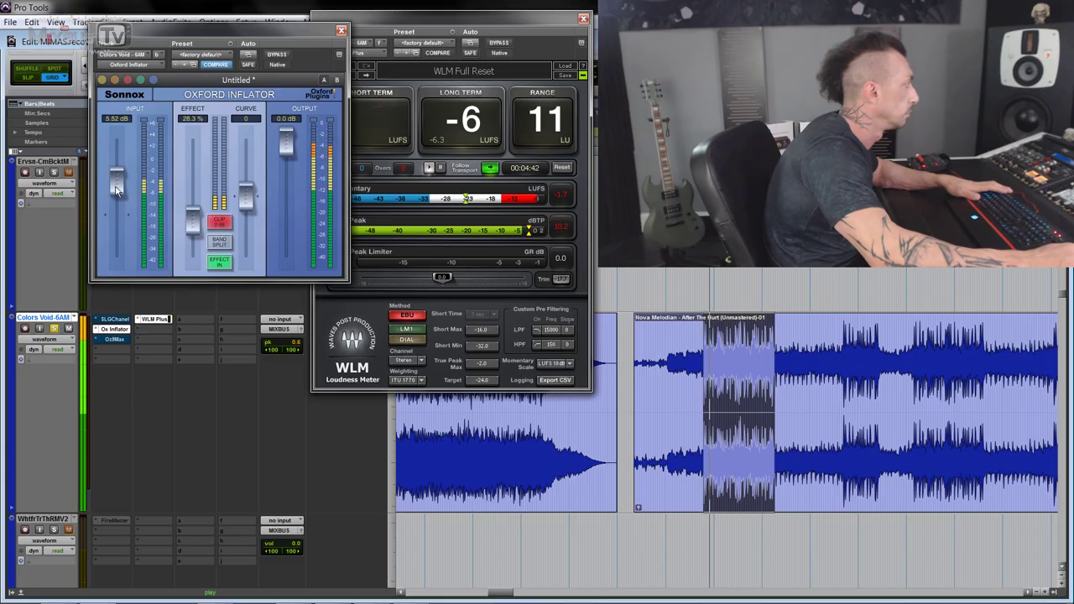
{"action": "left_click_drag", "start_coordinate": [191, 221], "coordinate": [191, 214]}
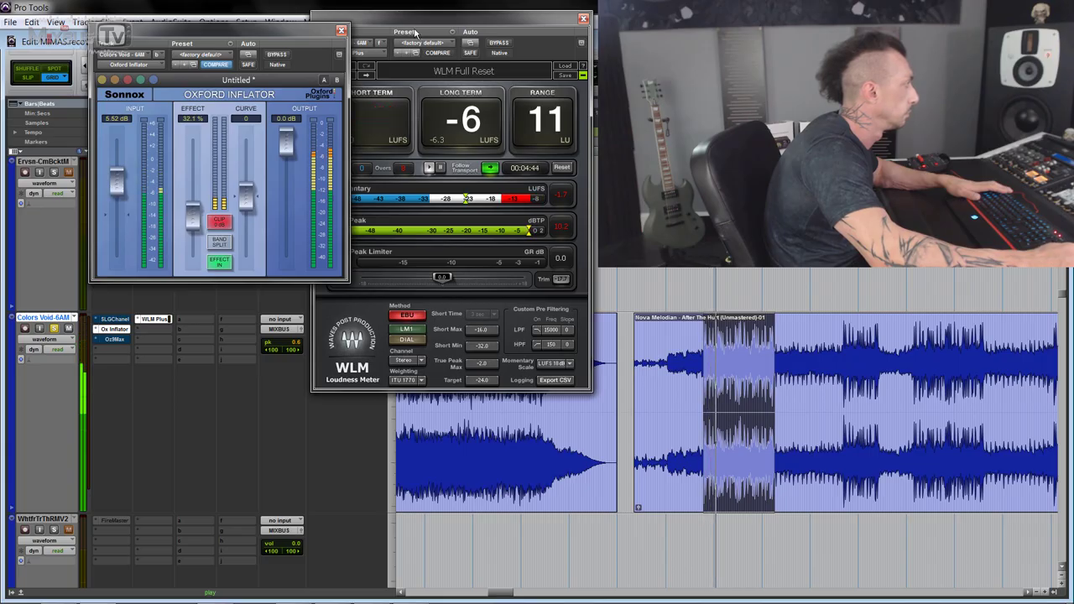
{"action": "left_click_drag", "start_coordinate": [417, 29], "coordinate": [434, 25]}
{"action": "left_click", "coordinate": [277, 54]}
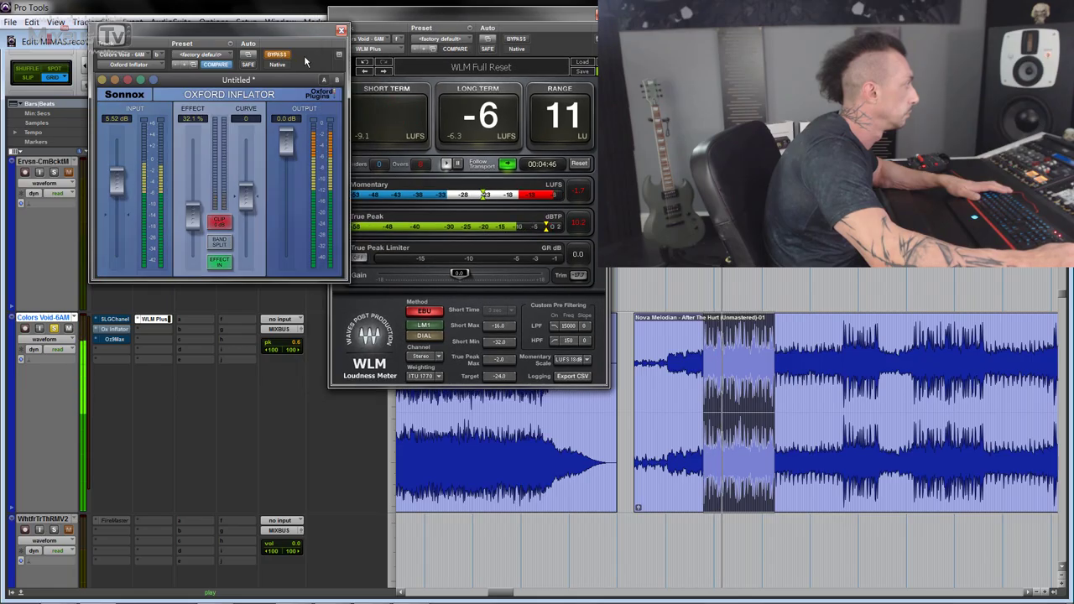
Re-enable the Inflator and set output to 0 dB and effect to 100%, with band split on during playback
{"action": "left_click", "coordinate": [277, 53]}
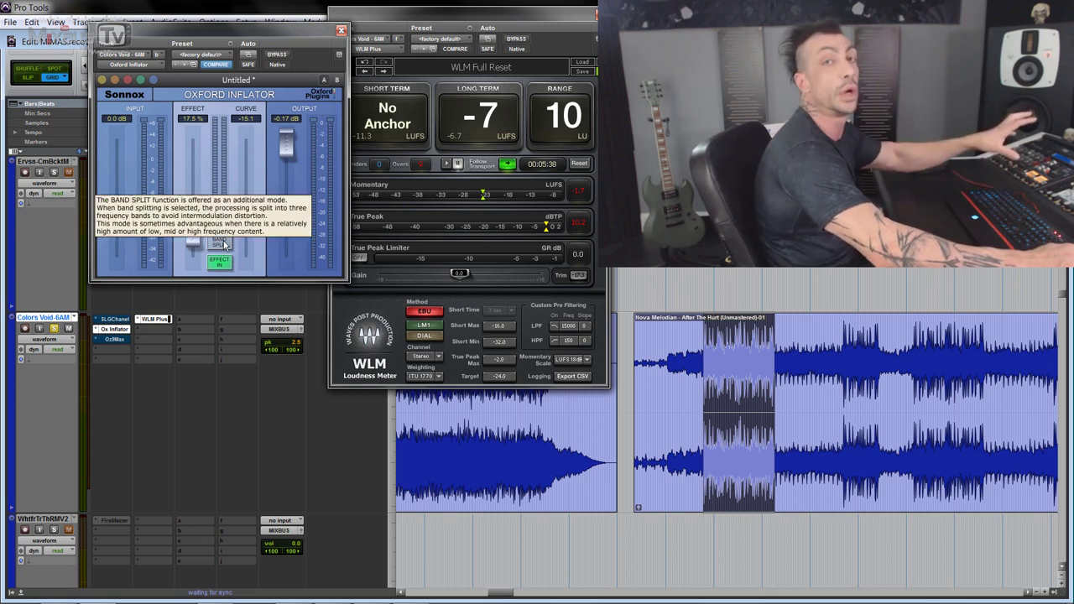
{"action": "left_click", "coordinate": [290, 144], "text": "alt"}
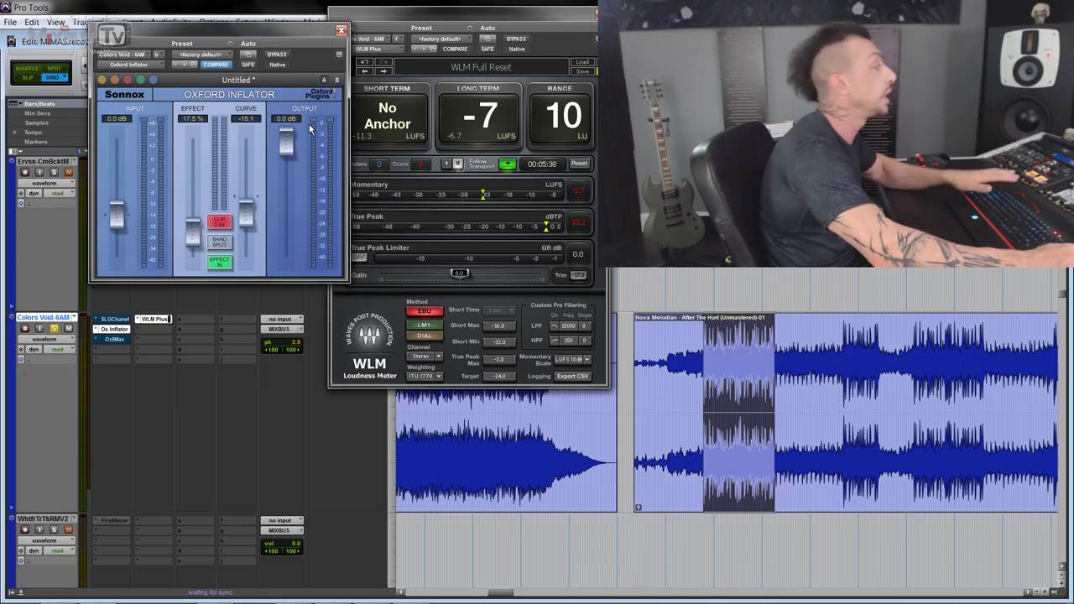
{"action": "key", "text": "space"}
{"action": "left_click", "coordinate": [223, 244]}
{"action": "left_click_drag", "start_coordinate": [195, 243], "coordinate": [194, 191]}
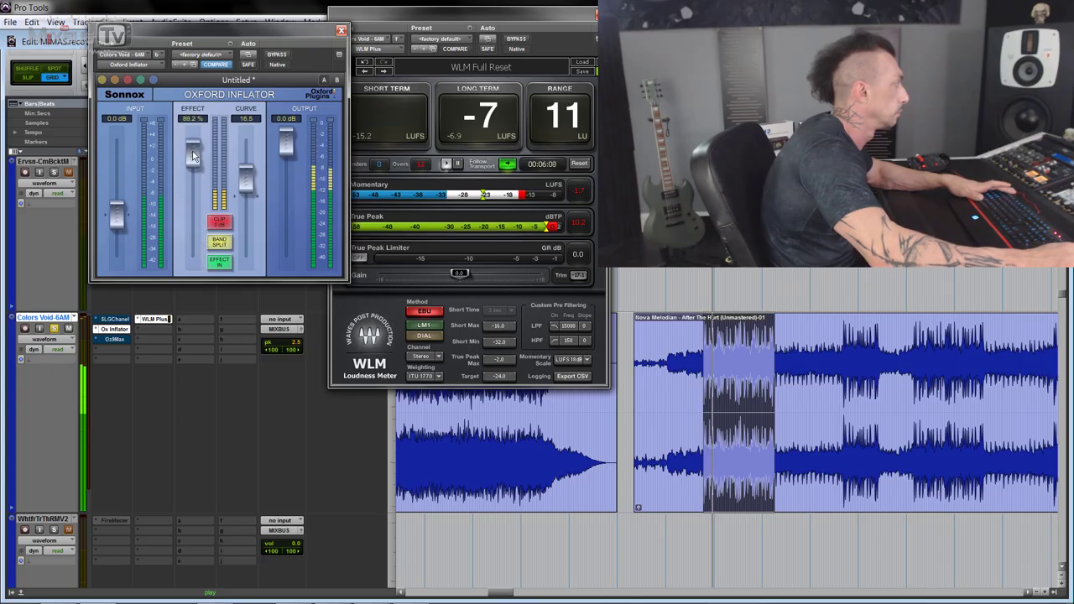
{"action": "left_click_drag", "start_coordinate": [193, 154], "coordinate": [193, 136]}
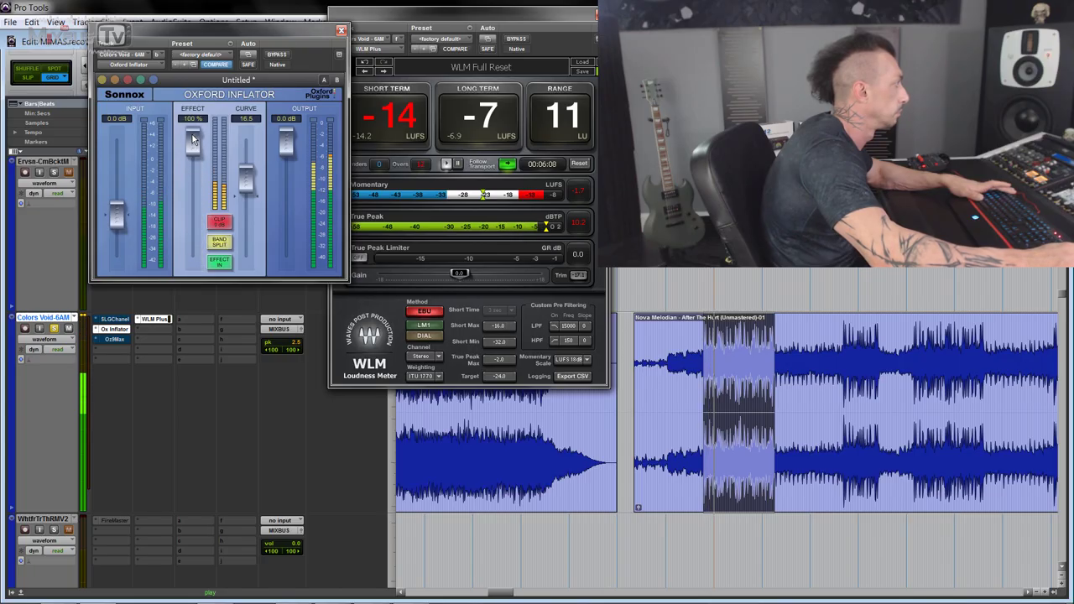
Set curve to -31.1 and input to 1.61 dB, comparing against bypass and band split on/off
{"action": "left_click", "coordinate": [276, 56]}
{"action": "left_click", "coordinate": [277, 55]}
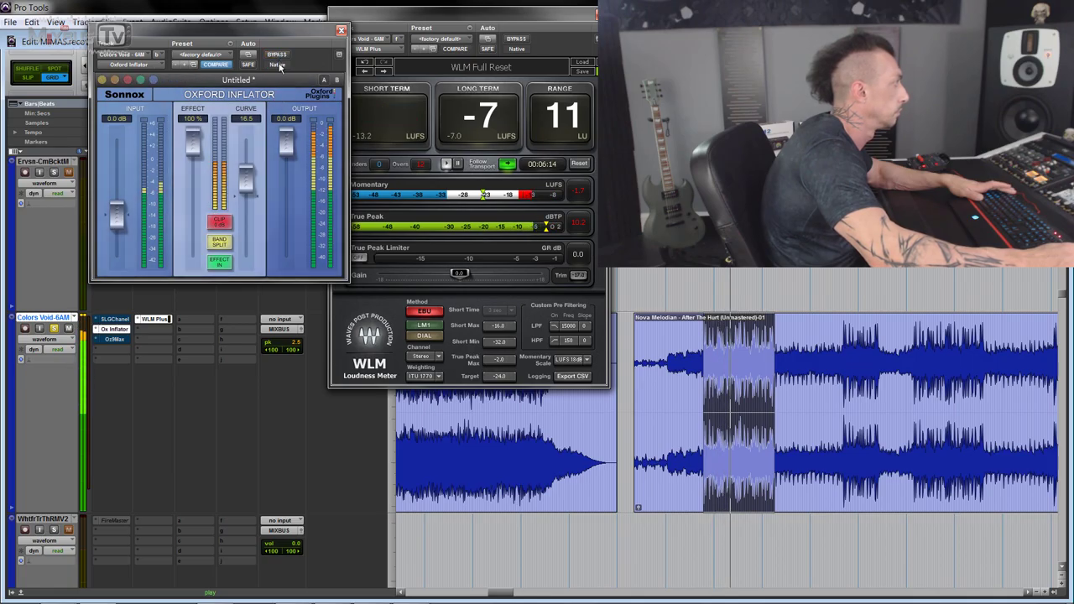
{"action": "left_click_drag", "start_coordinate": [249, 179], "coordinate": [250, 235]}
{"action": "left_click_drag", "start_coordinate": [123, 219], "coordinate": [123, 213]}
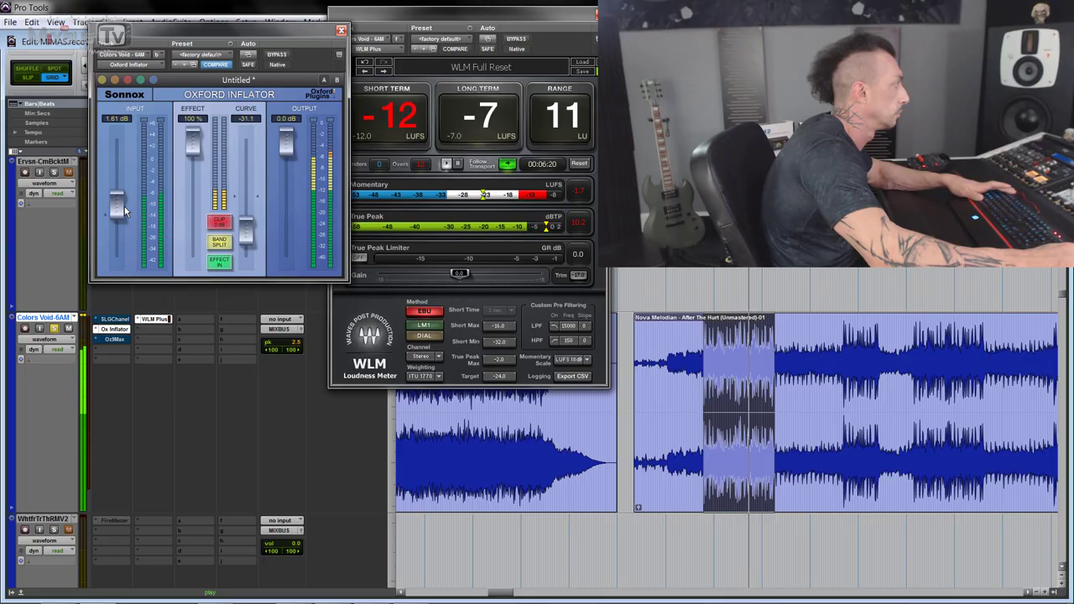
{"action": "left_click", "coordinate": [277, 55]}
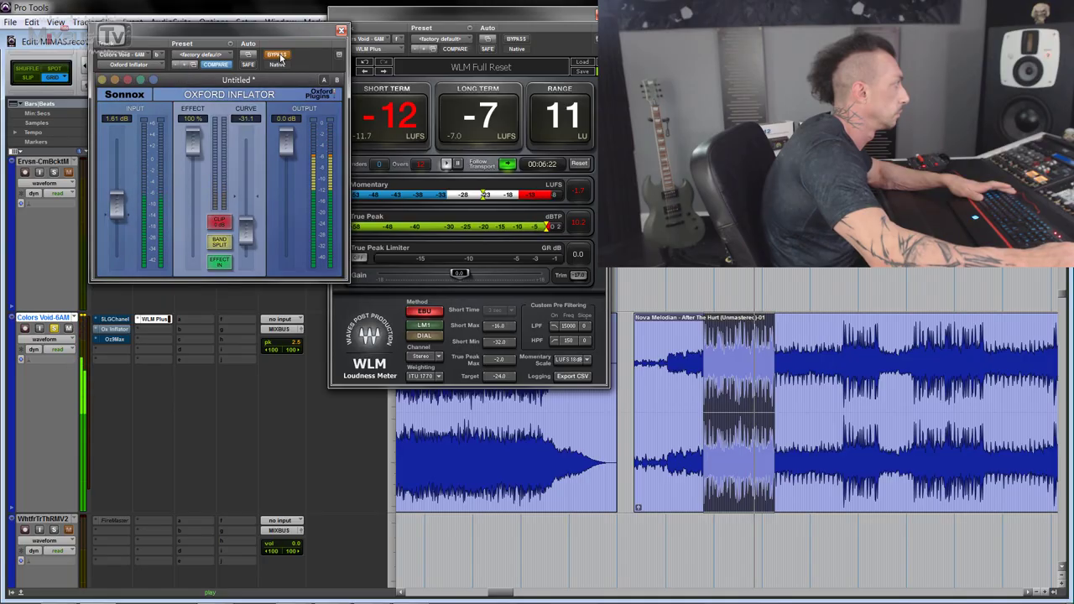
{"action": "left_click", "coordinate": [280, 57]}
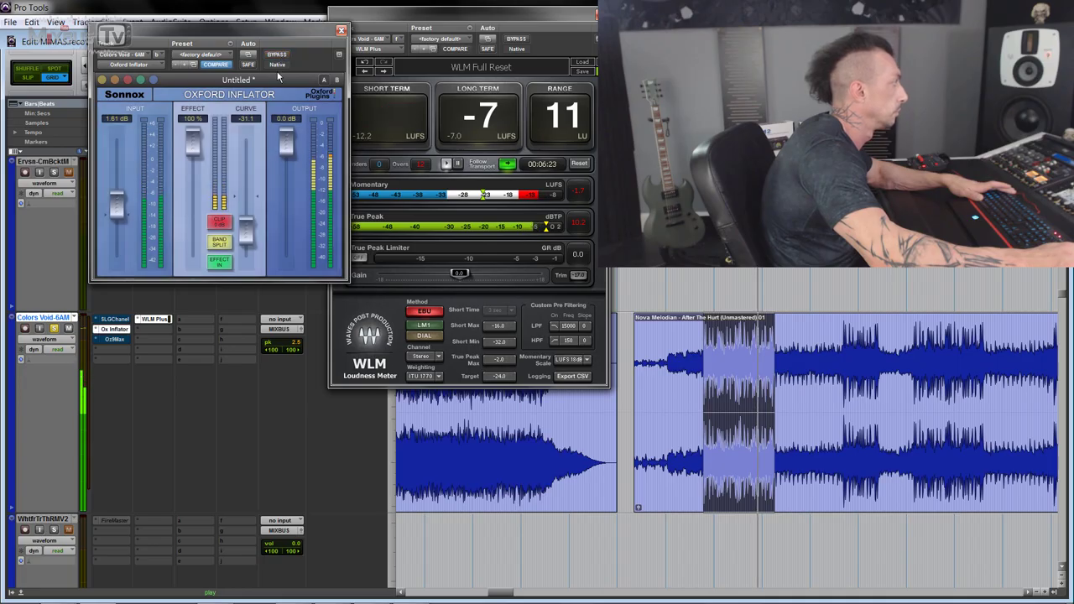
{"action": "left_click", "coordinate": [222, 242]}
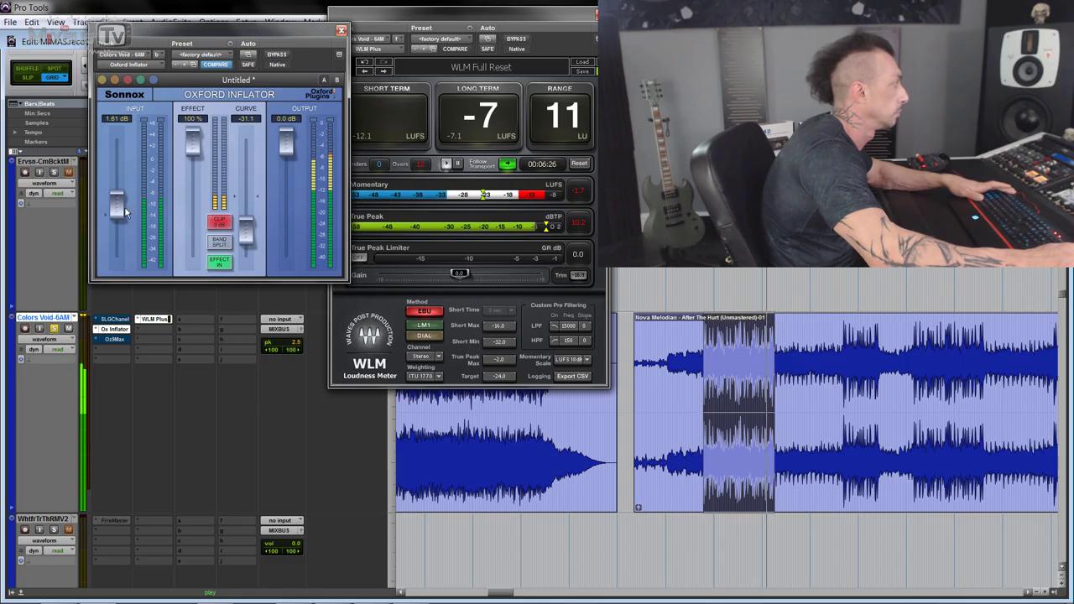
{"action": "left_click", "coordinate": [223, 242]}
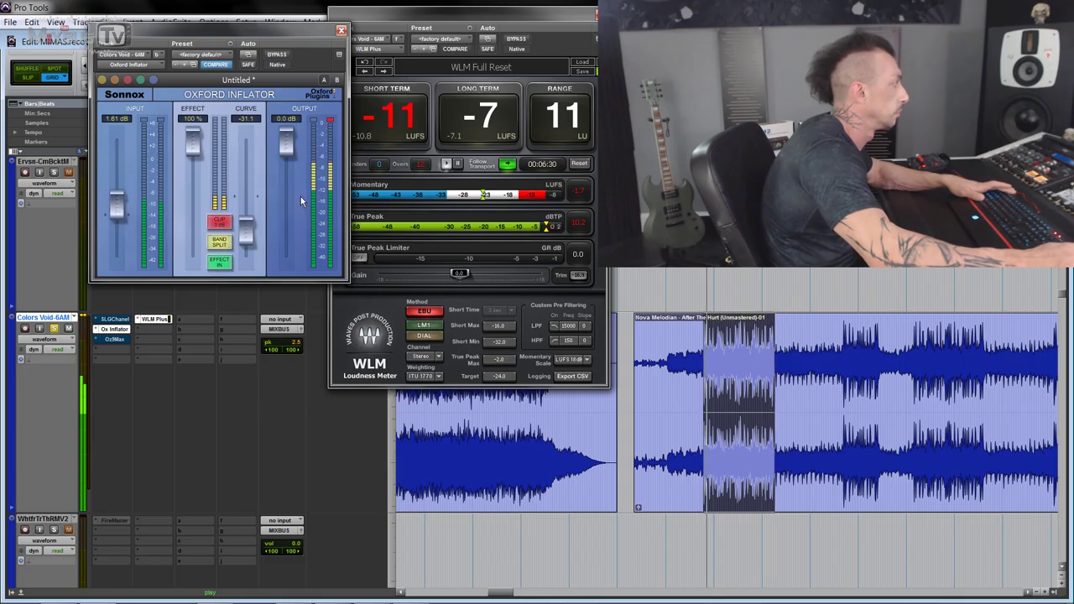
{"action": "left_click", "coordinate": [225, 242]}
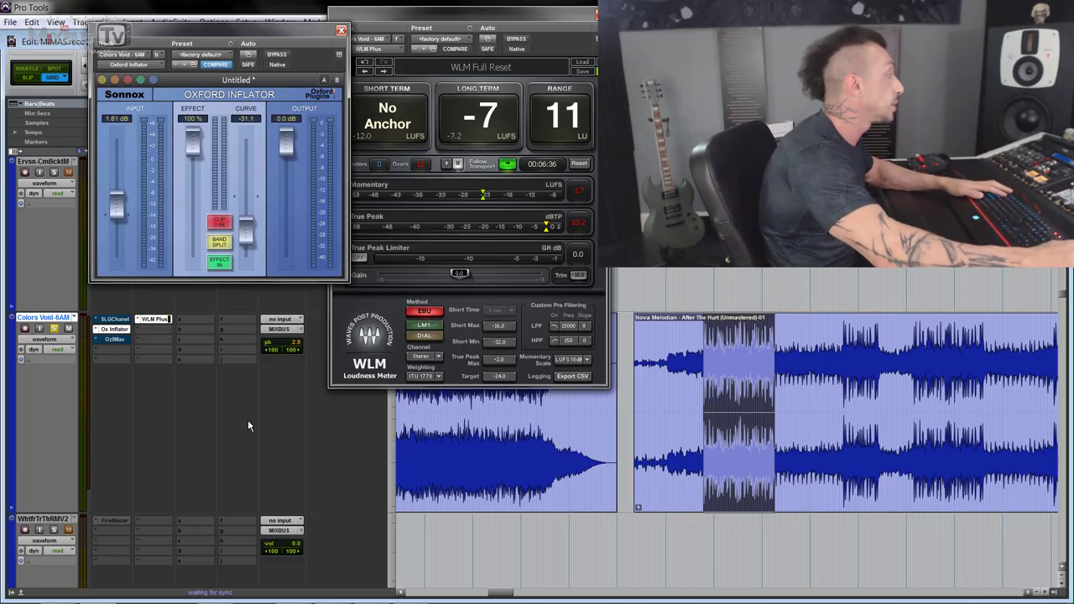
{"action": "key", "text": "r"}
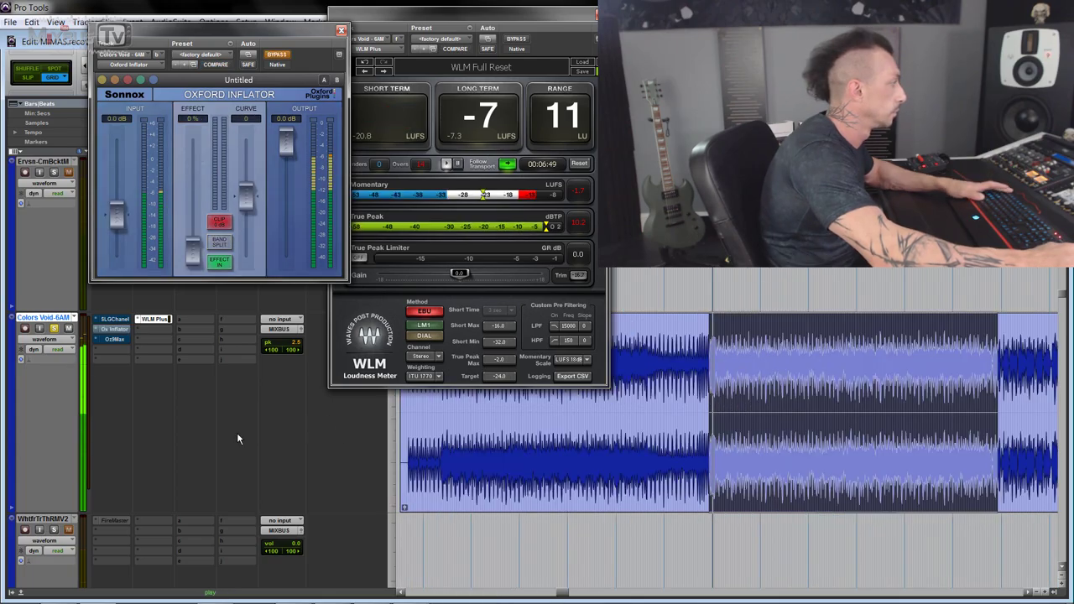
Re-enable the Inflator, raise effect and curve, and drive input to 3.40 dB, comparing with bypass
{"action": "left_click", "coordinate": [278, 56]}
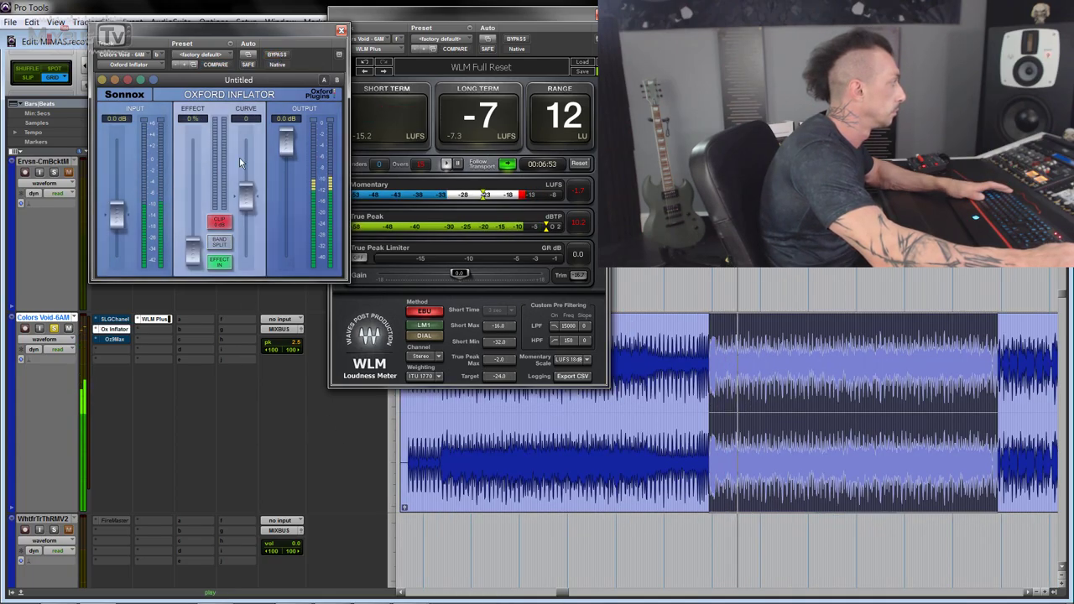
{"action": "left_click_drag", "start_coordinate": [192, 249], "coordinate": [194, 143]}
{"action": "mouse_move", "coordinate": [247, 198]}
{"action": "left_mouse_down"}
{"action": "mouse_move", "coordinate": [251, 148]}
{"action": "mouse_move", "coordinate": [242, 188]}
{"action": "left_mouse_up"}
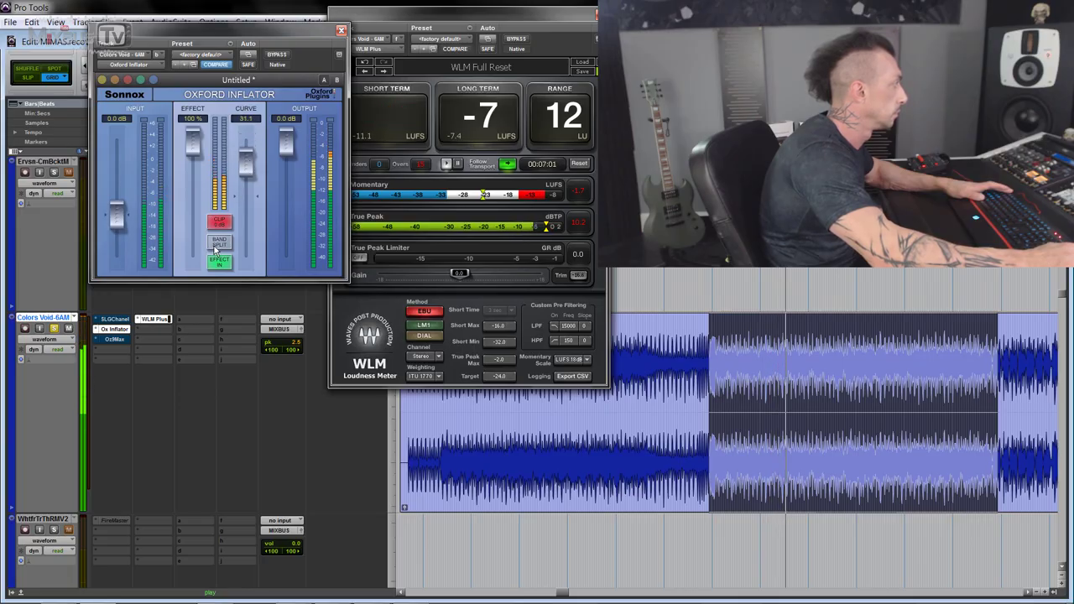
{"action": "left_click_drag", "start_coordinate": [116, 214], "coordinate": [123, 197]}
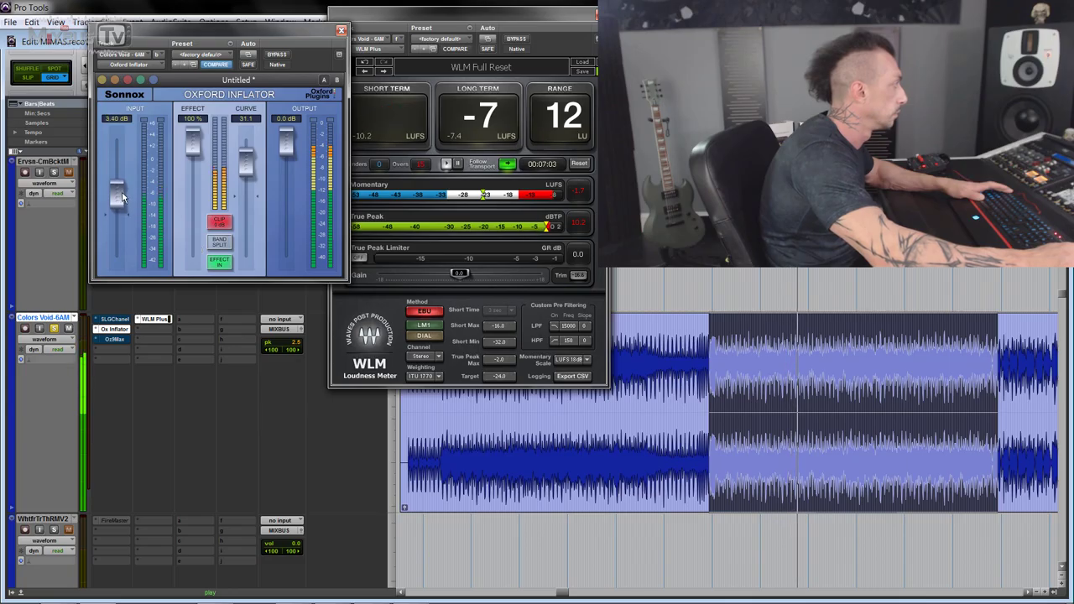
{"action": "left_click", "coordinate": [274, 55]}
{"action": "left_click", "coordinate": [274, 55]}
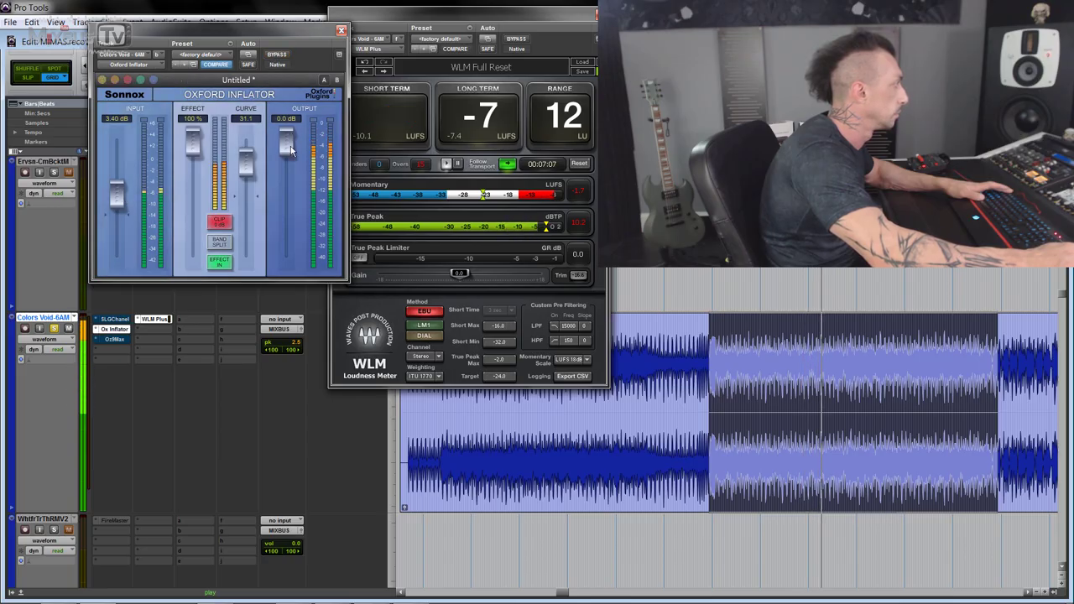
Pull output down to -4.81 dB and trim effect to 79.2%, checking against bypass
{"action": "left_click_drag", "start_coordinate": [292, 151], "coordinate": [286, 186]}
{"action": "left_click", "coordinate": [274, 55]}
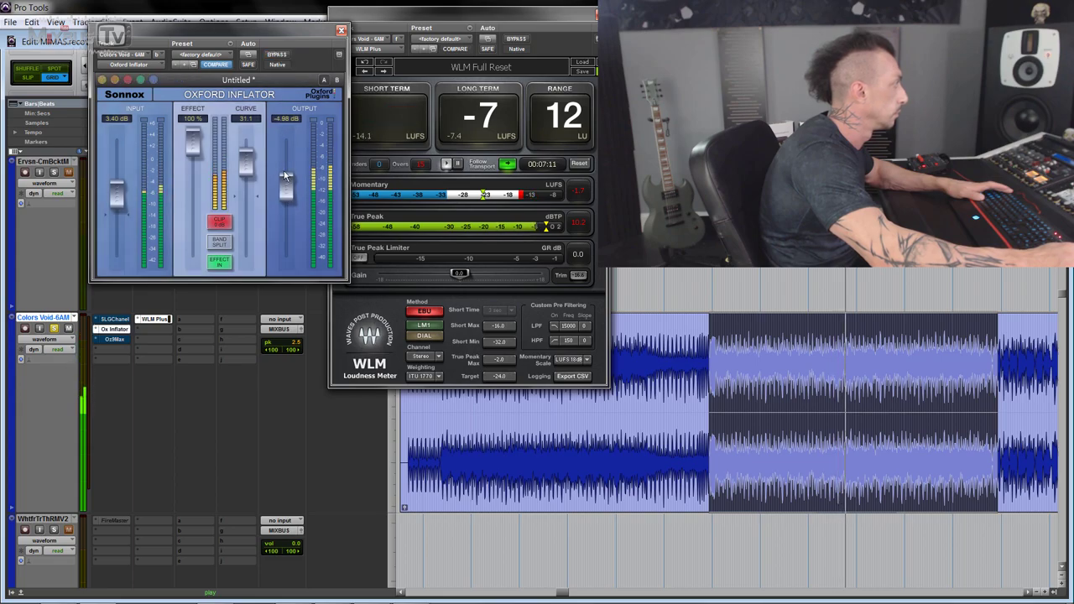
{"action": "left_click", "coordinate": [283, 57]}
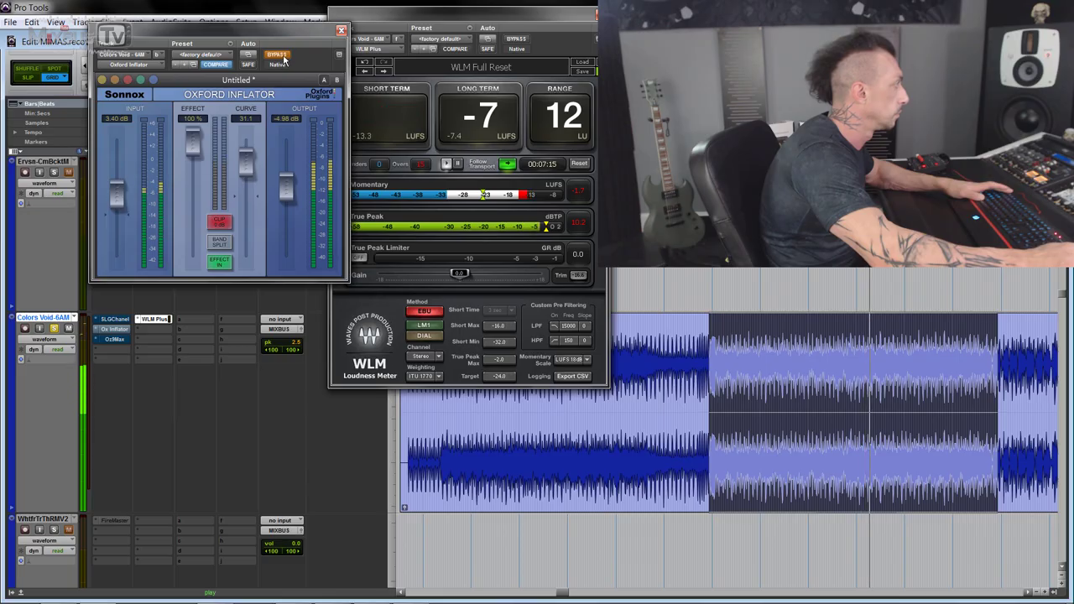
{"action": "left_click", "coordinate": [284, 58]}
{"action": "left_click", "coordinate": [283, 57]}
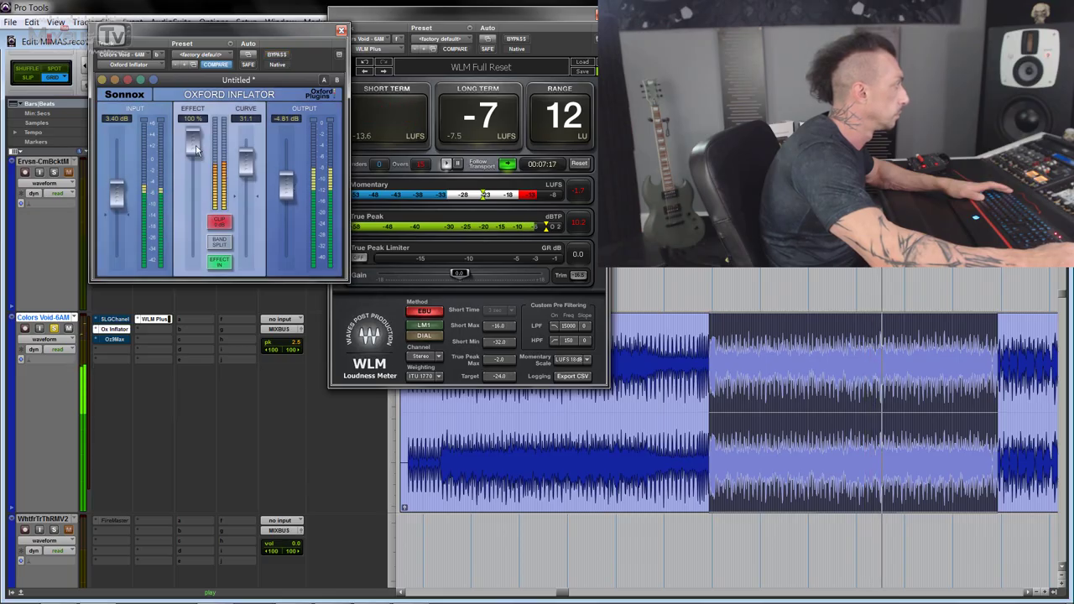
{"action": "left_click_drag", "start_coordinate": [195, 150], "coordinate": [194, 173]}
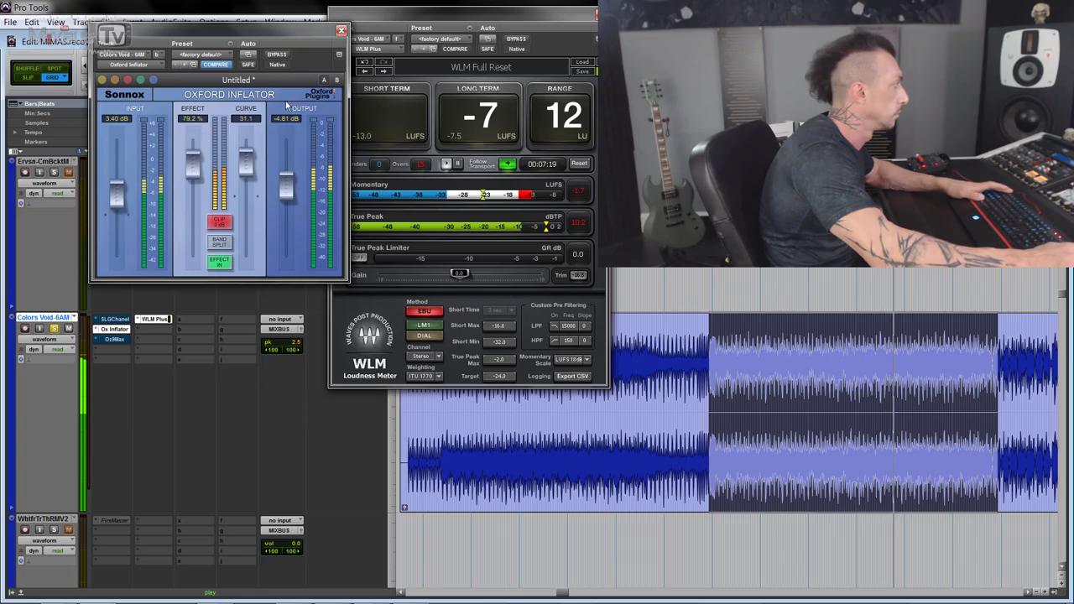
{"action": "left_click", "coordinate": [281, 57]}
Re-enable the Inflator during playback, lower effect to 66% and raise curve to 47.6, comparing with bypass
{"action": "left_click", "coordinate": [280, 57]}
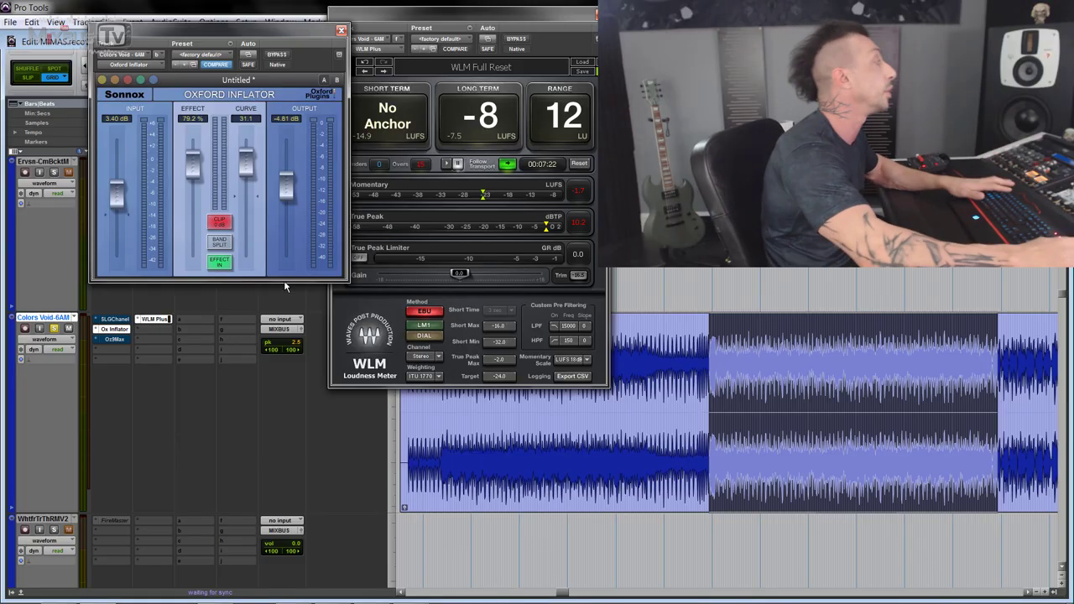
{"action": "key", "text": "space"}
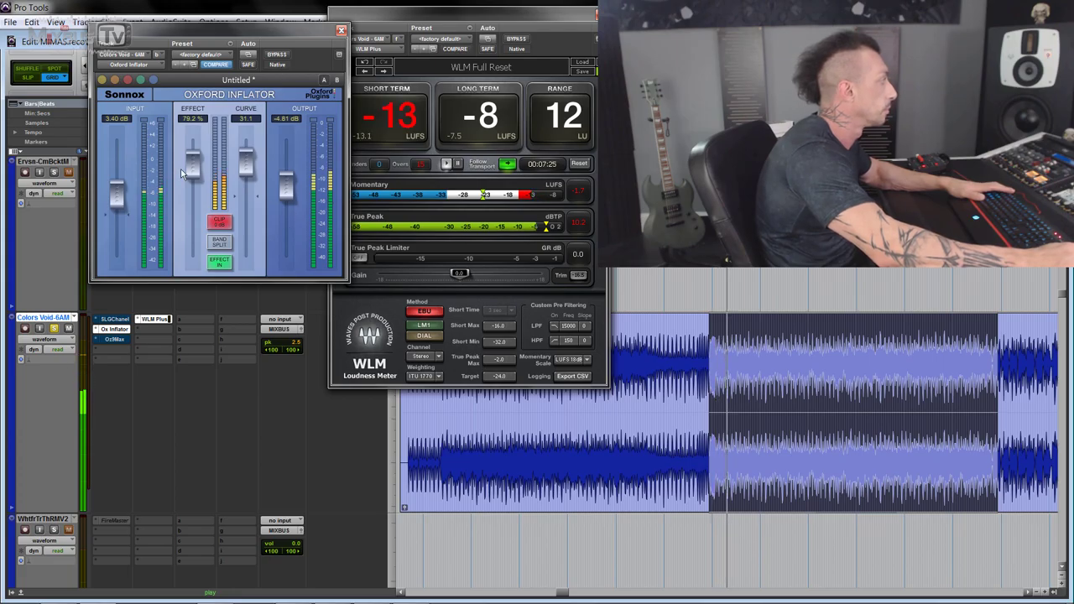
{"action": "left_click_drag", "start_coordinate": [181, 169], "coordinate": [181, 181]}
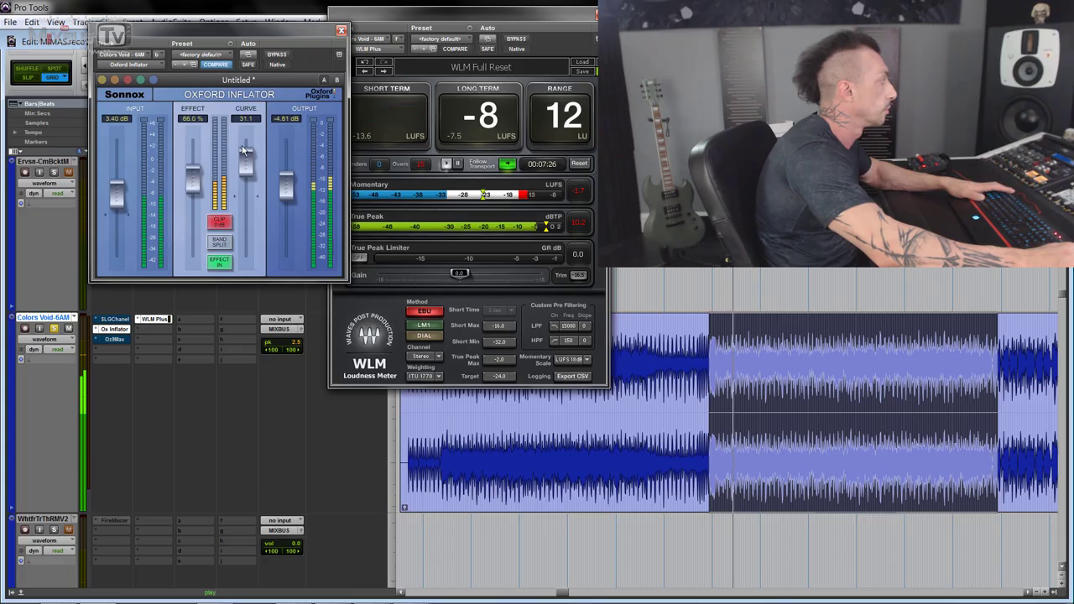
{"action": "left_click", "coordinate": [278, 55]}
{"action": "left_click", "coordinate": [279, 56]}
{"action": "left_click_drag", "start_coordinate": [253, 177], "coordinate": [252, 151]}
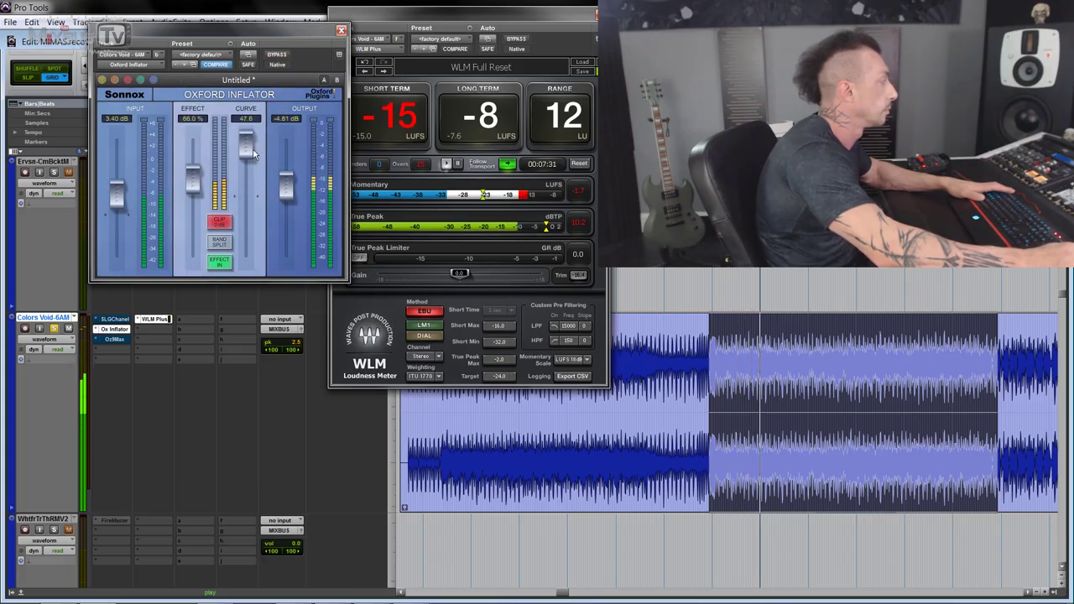
Reset effect and curve to zero, drive input to 7.56 dB and raise the output
{"action": "left_click", "coordinate": [194, 180], "text": "alt"}
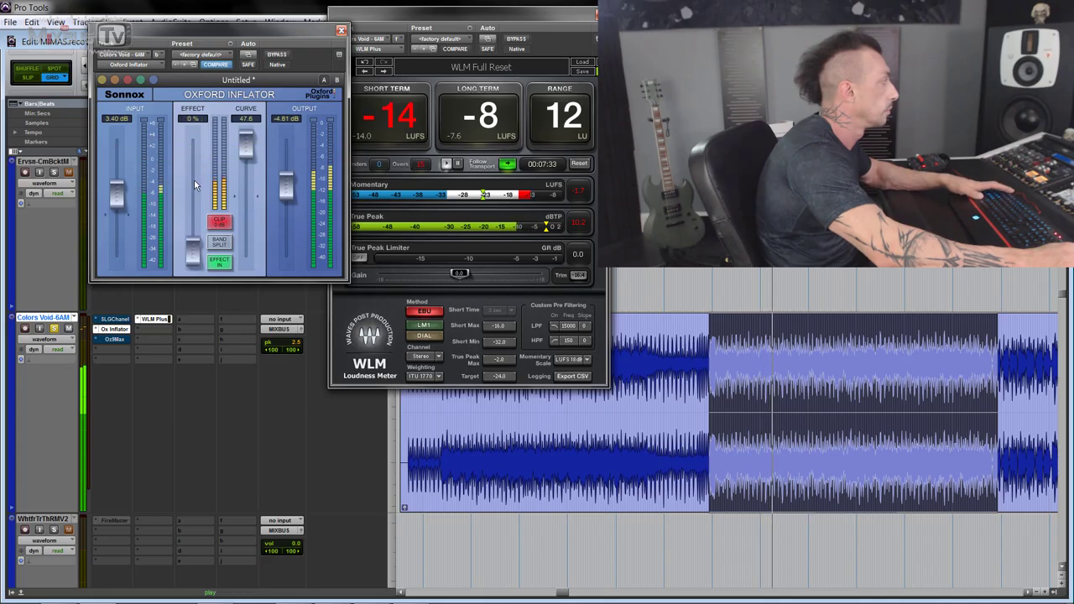
{"action": "left_click", "coordinate": [245, 148], "text": "alt"}
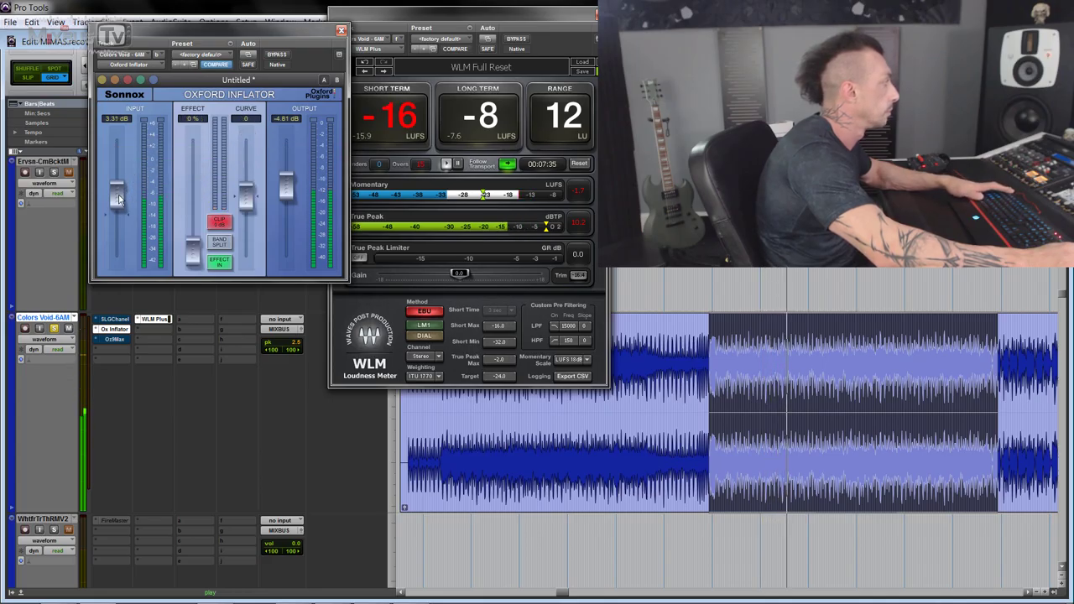
{"action": "left_click_drag", "start_coordinate": [128, 196], "coordinate": [133, 164]}
{"action": "left_click_drag", "start_coordinate": [285, 182], "coordinate": [286, 149]}
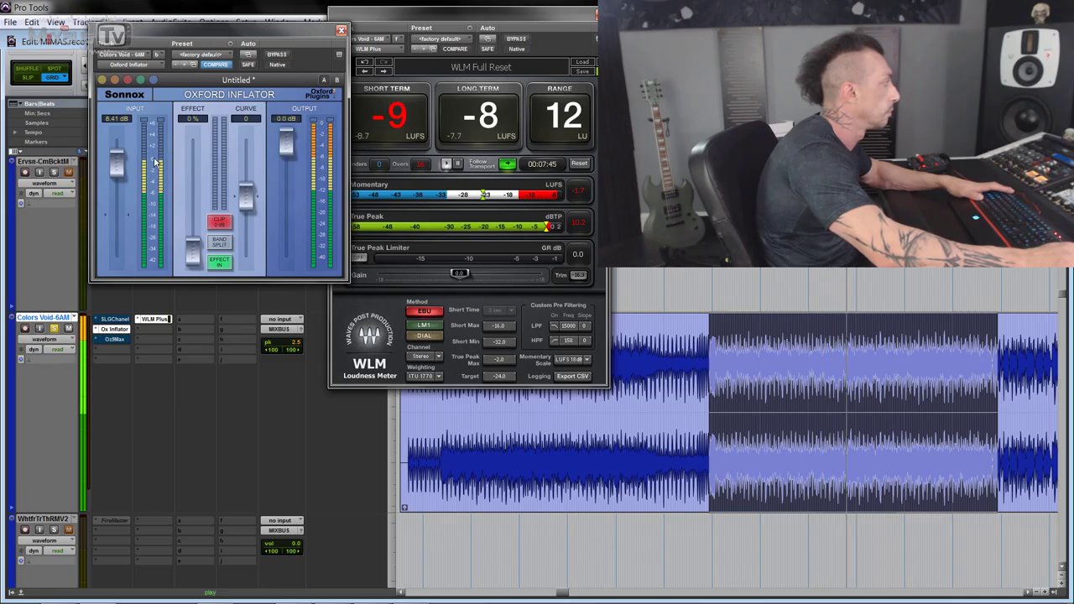
{"action": "left_click_drag", "start_coordinate": [116, 171], "coordinate": [118, 177]}
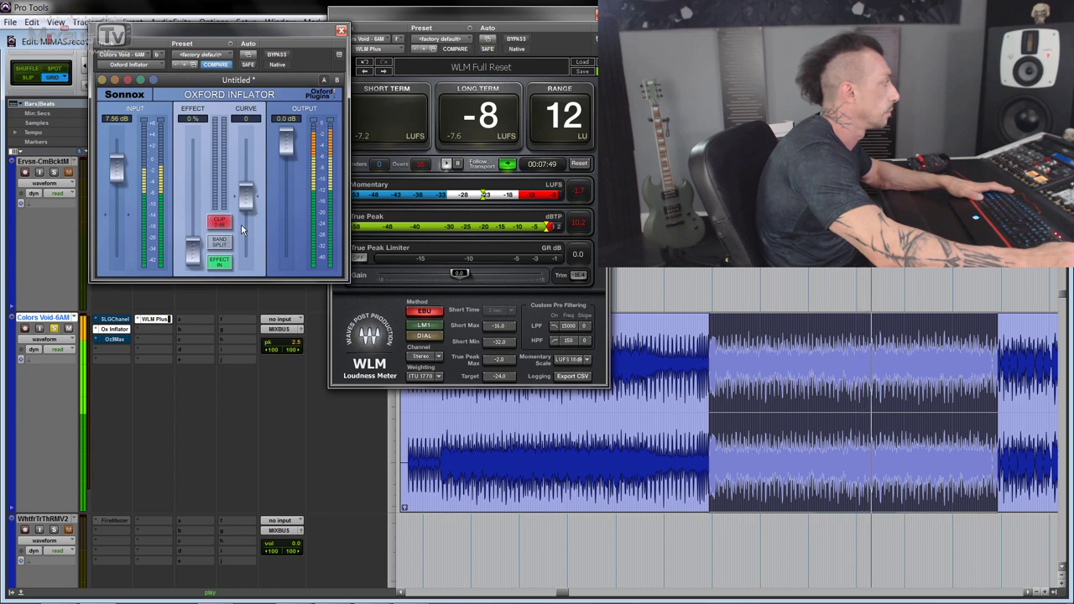
Compare band split on and off, leaving it on, then stop playback
{"action": "left_click", "coordinate": [218, 245]}
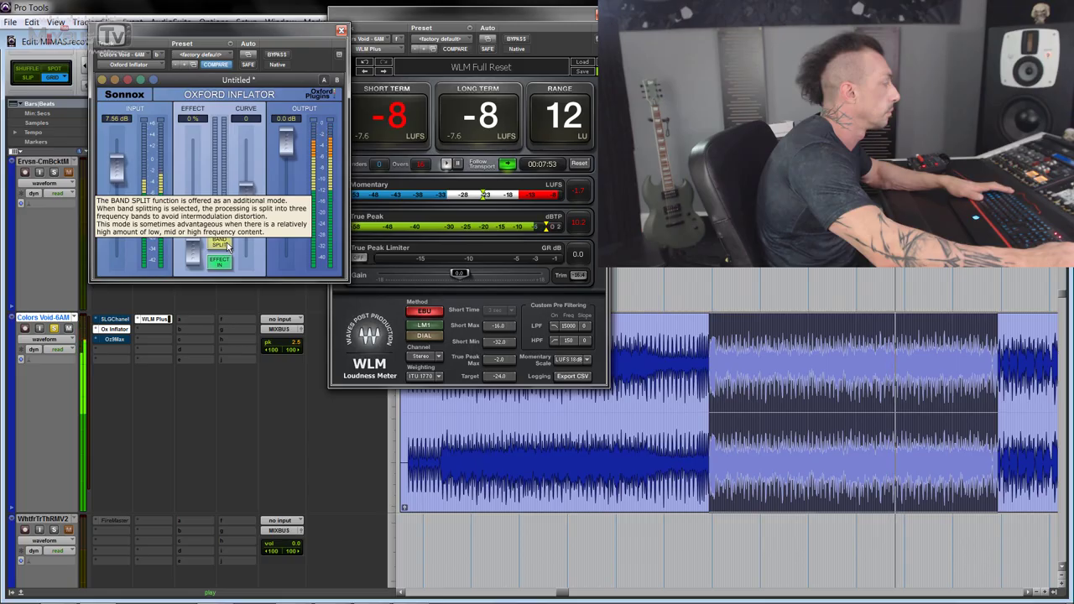
{"action": "left_click", "coordinate": [227, 245]}
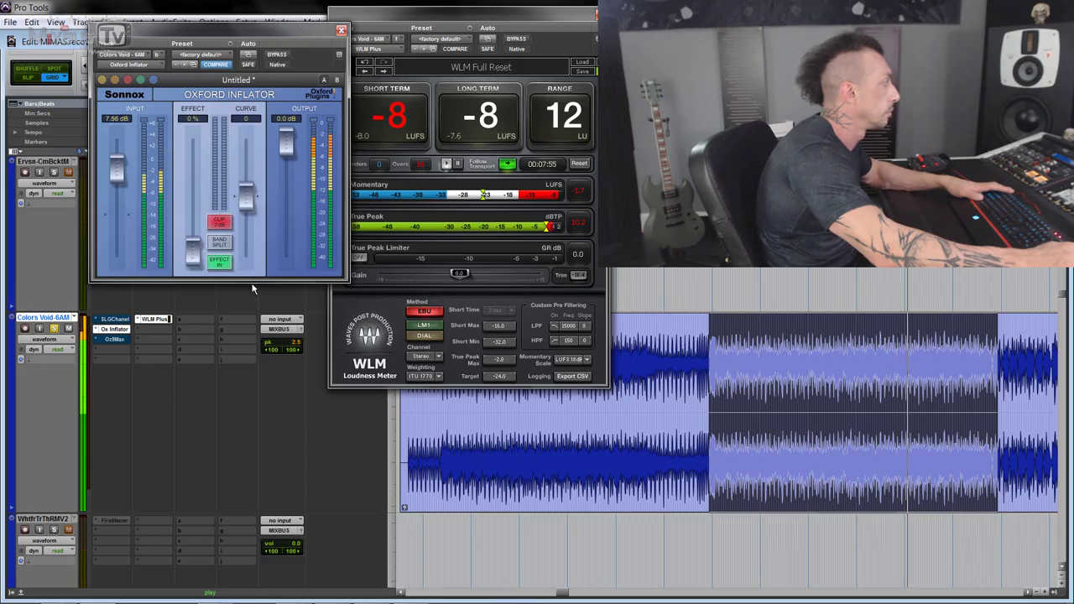
{"action": "left_click", "coordinate": [219, 243]}
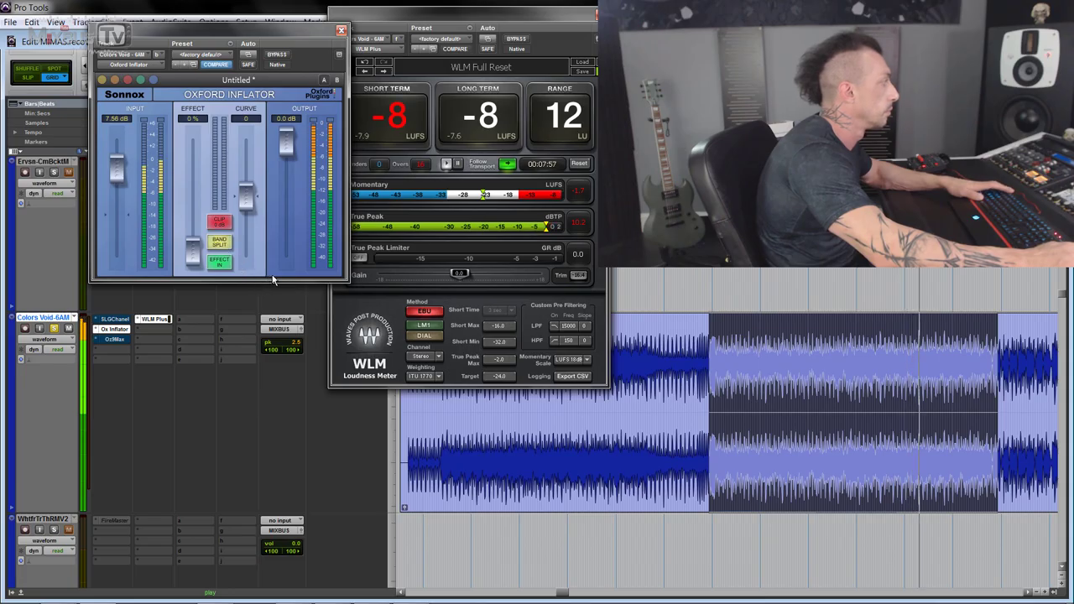
{"action": "key", "text": "space"}
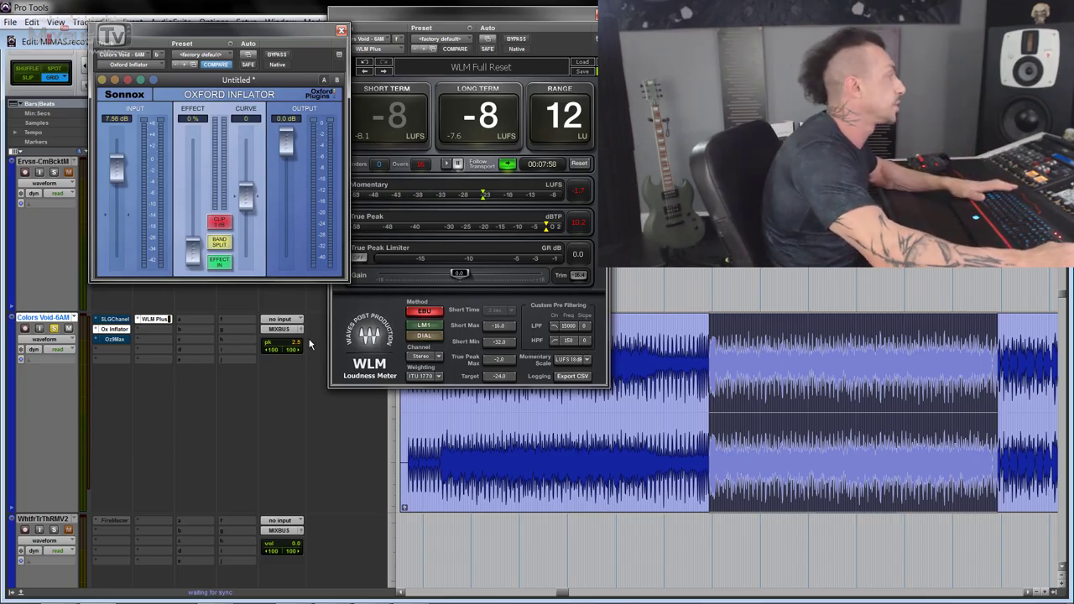
{"action": "key", "text": "ctrl+z"}
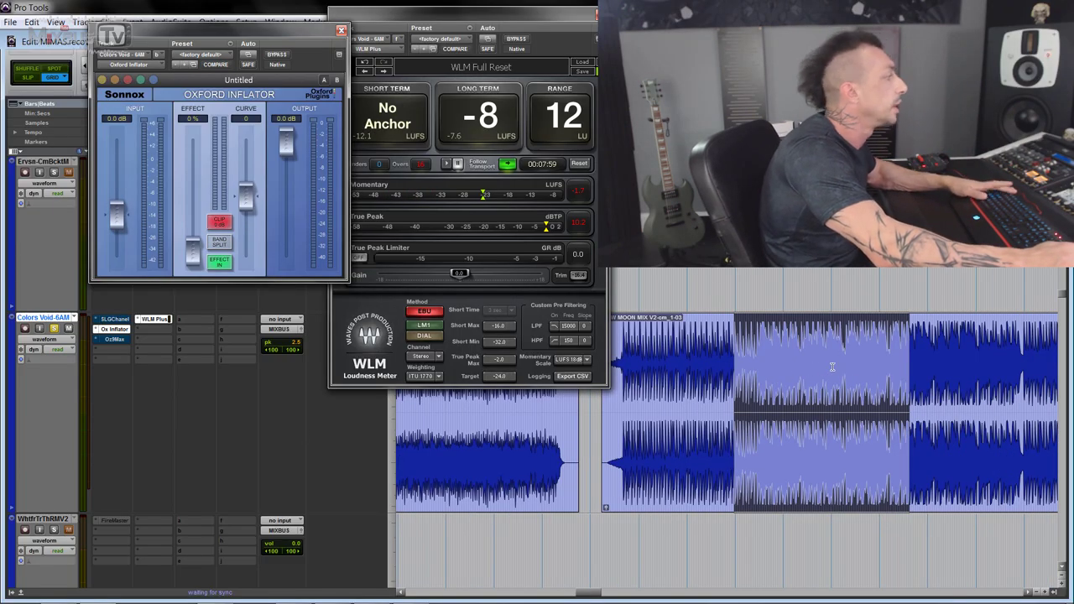
{"action": "left_click", "coordinate": [1001, 343], "text": "shift"}
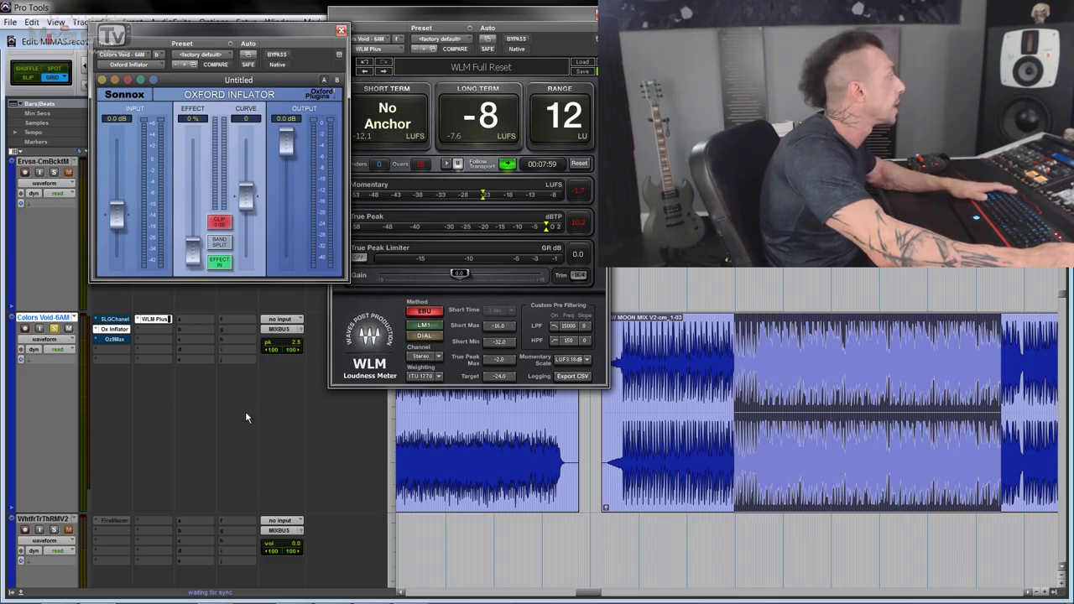
{"action": "key", "text": "space"}
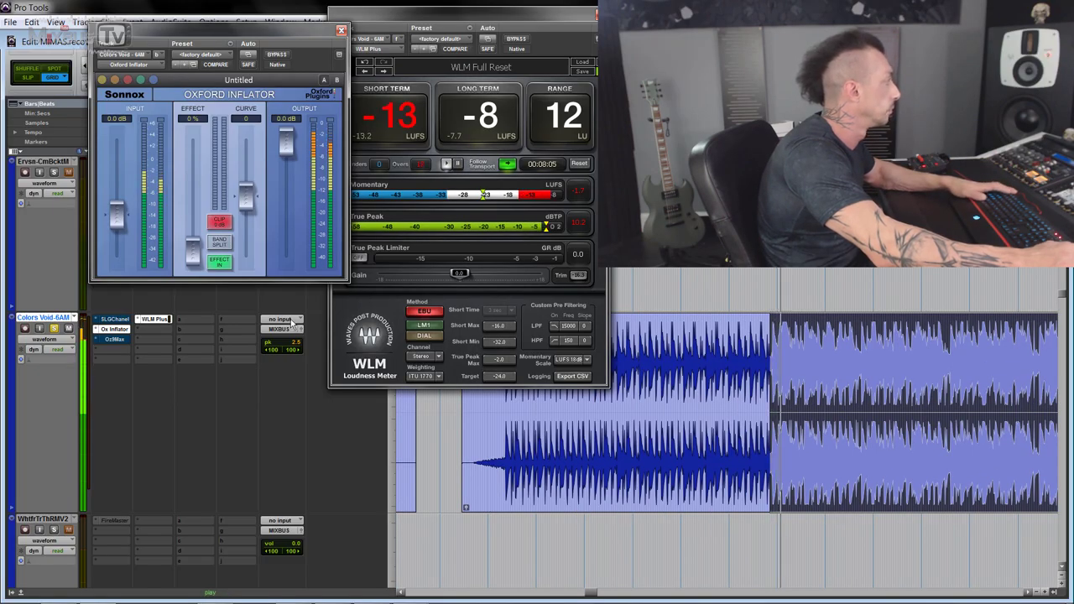
{"action": "left_click", "coordinate": [277, 54]}
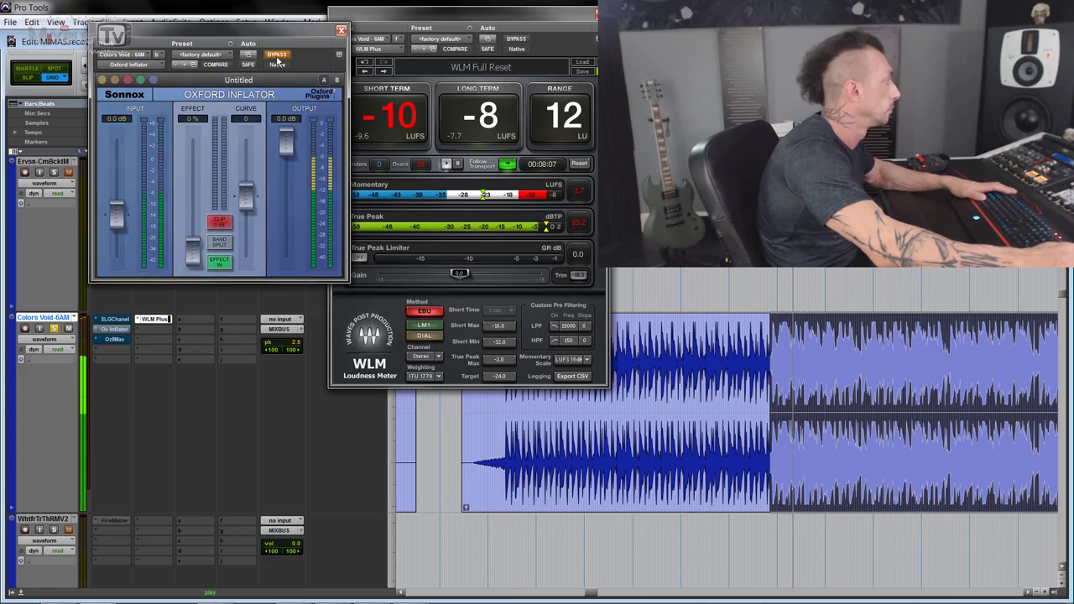
{"action": "left_click", "coordinate": [277, 54]}
{"action": "left_click_drag", "start_coordinate": [193, 239], "coordinate": [197, 165]}
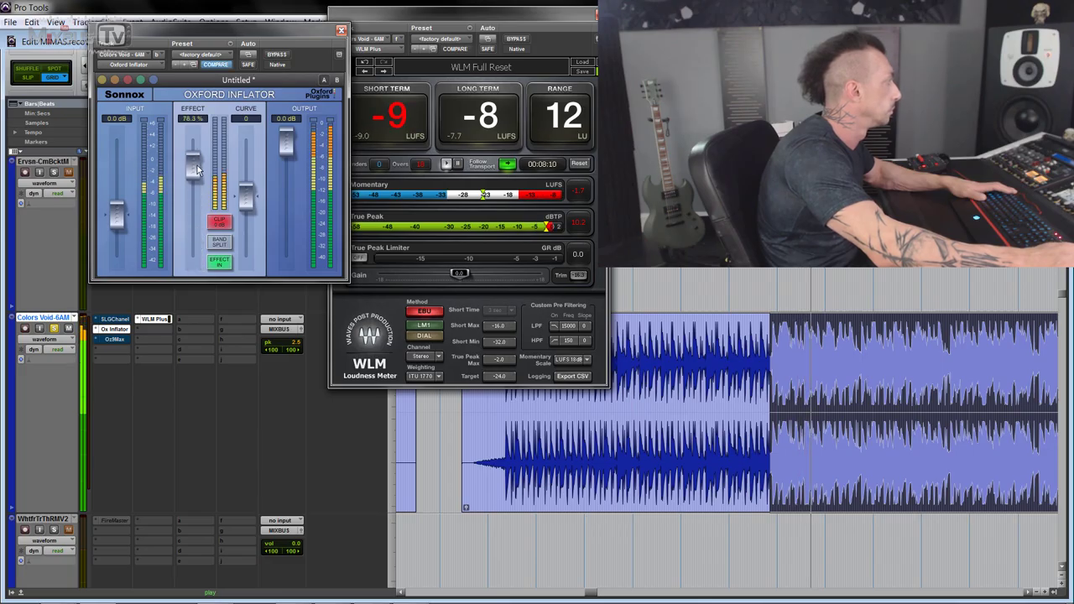
{"action": "left_click", "coordinate": [276, 55]}
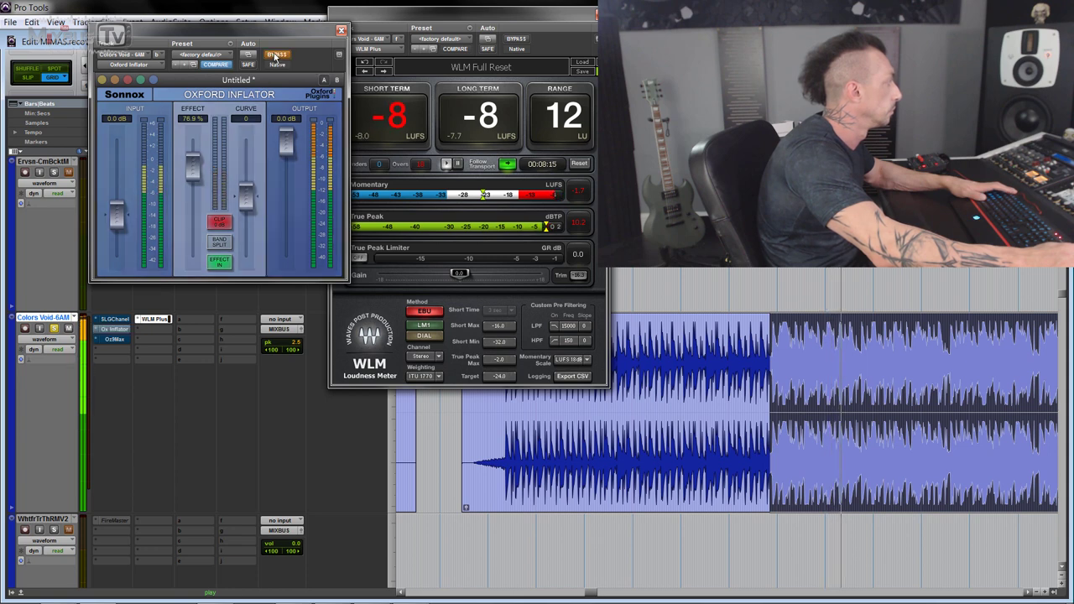
{"action": "left_click", "coordinate": [276, 55]}
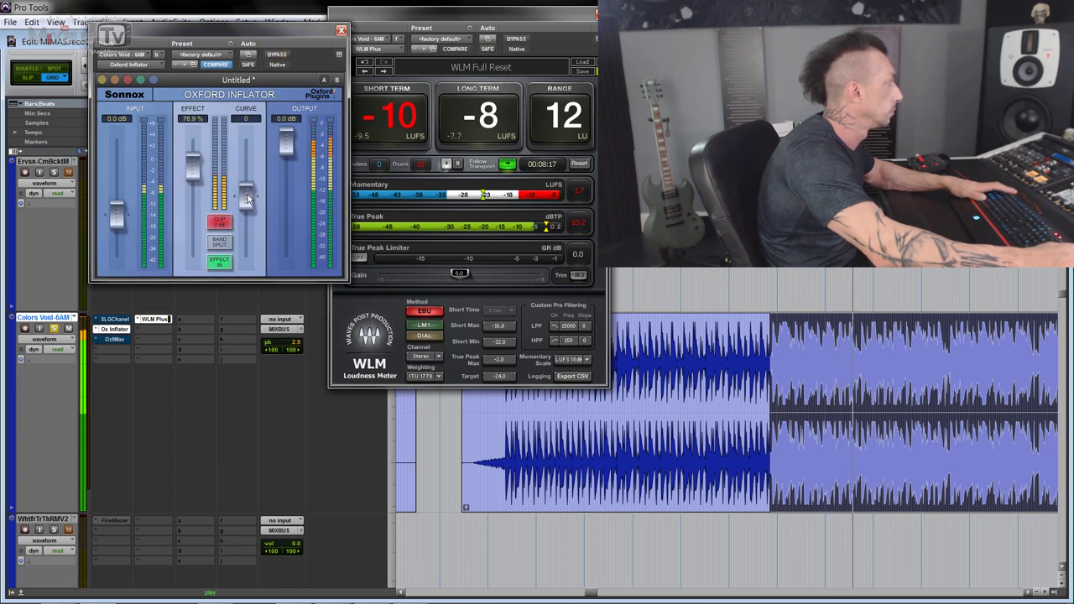
{"action": "left_click_drag", "start_coordinate": [239, 193], "coordinate": [247, 260]}
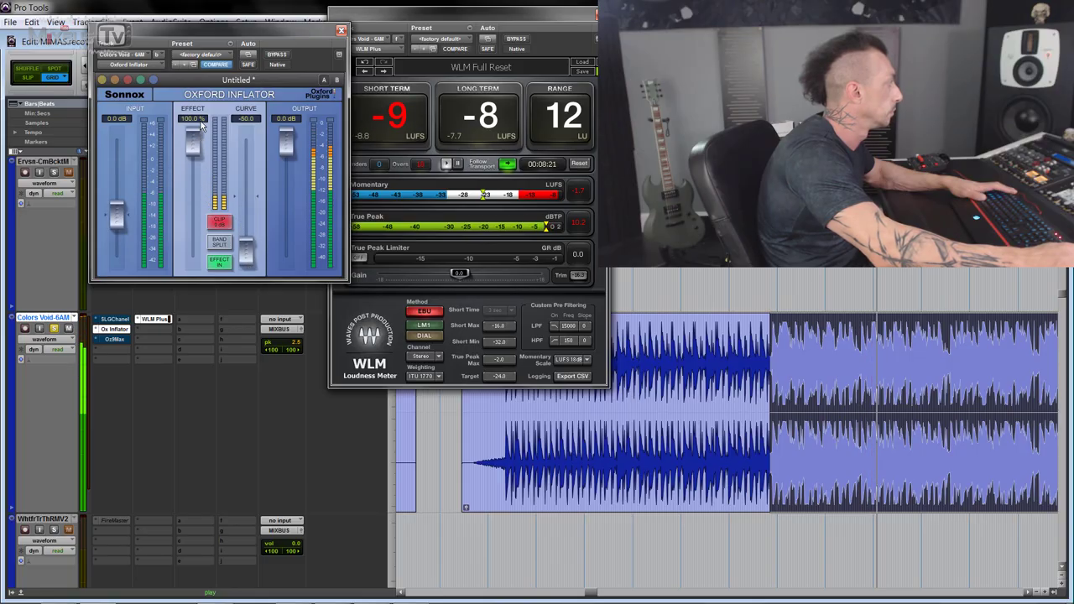
{"action": "left_click", "coordinate": [277, 55]}
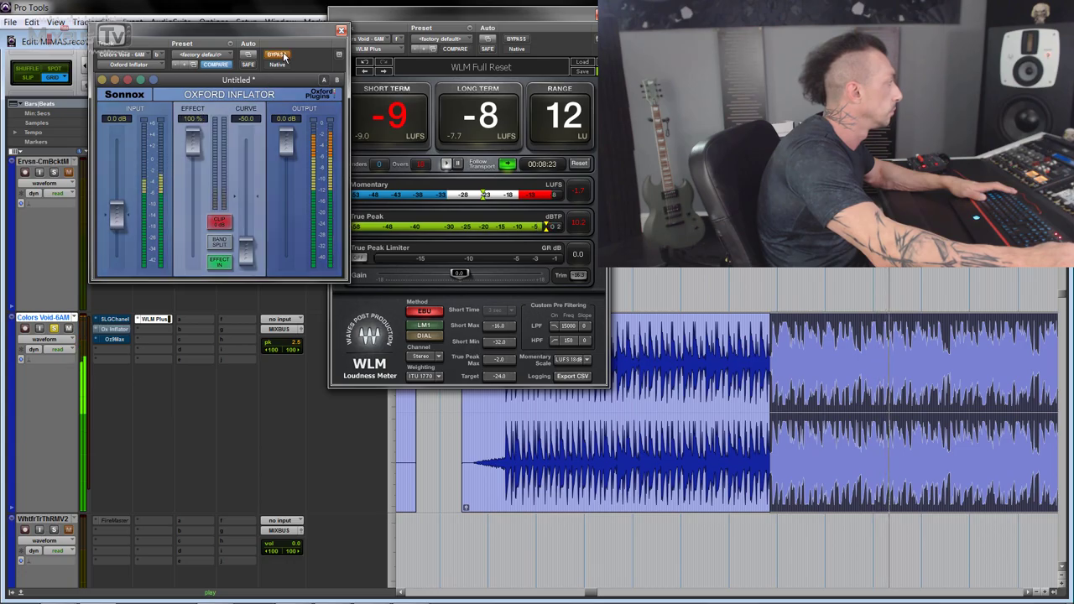
{"action": "left_click", "coordinate": [279, 56]}
{"action": "left_click_drag", "start_coordinate": [246, 245], "coordinate": [245, 197]}
{"action": "left_click_drag", "start_coordinate": [196, 167], "coordinate": [195, 175]}
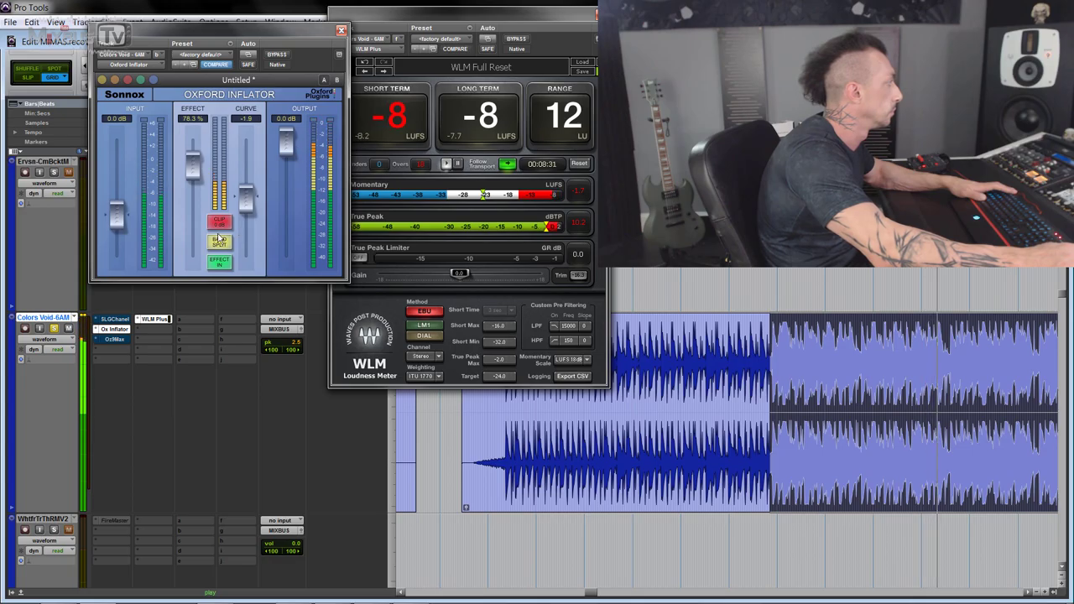
{"action": "left_click", "coordinate": [218, 244]}
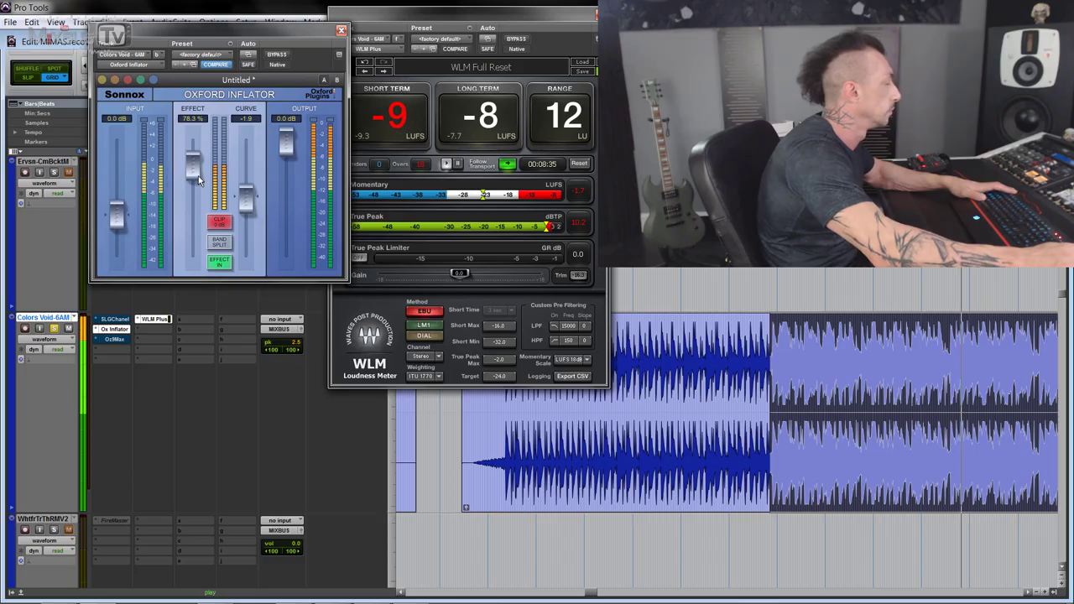
{"action": "left_click_drag", "start_coordinate": [198, 175], "coordinate": [215, 160]}
{"action": "left_click_drag", "start_coordinate": [188, 212], "coordinate": [196, 235]}
{"action": "left_click", "coordinate": [277, 56]}
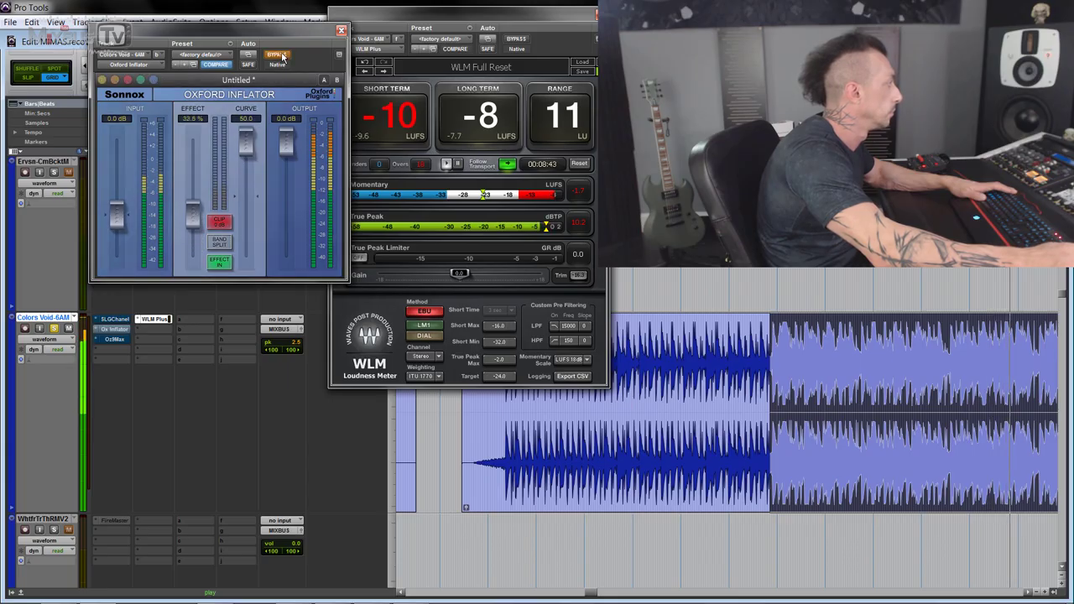
{"action": "left_click", "coordinate": [280, 55]}
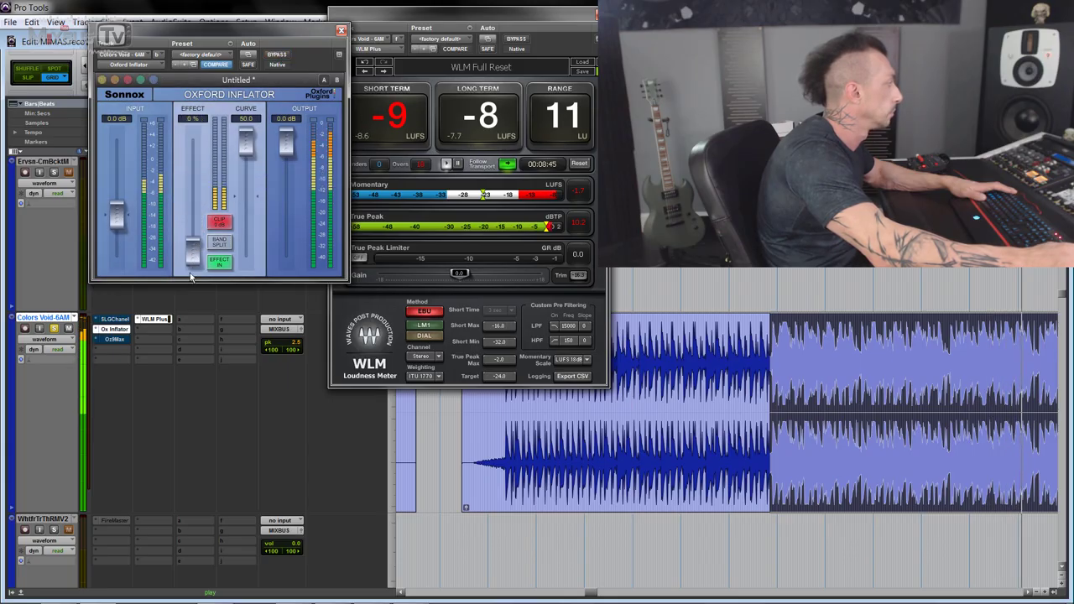
Reset the Inst 9 Inflator to defaults and push input up a few dB, comparing with bypass
{"action": "left_click", "coordinate": [243, 147], "text": "alt"}
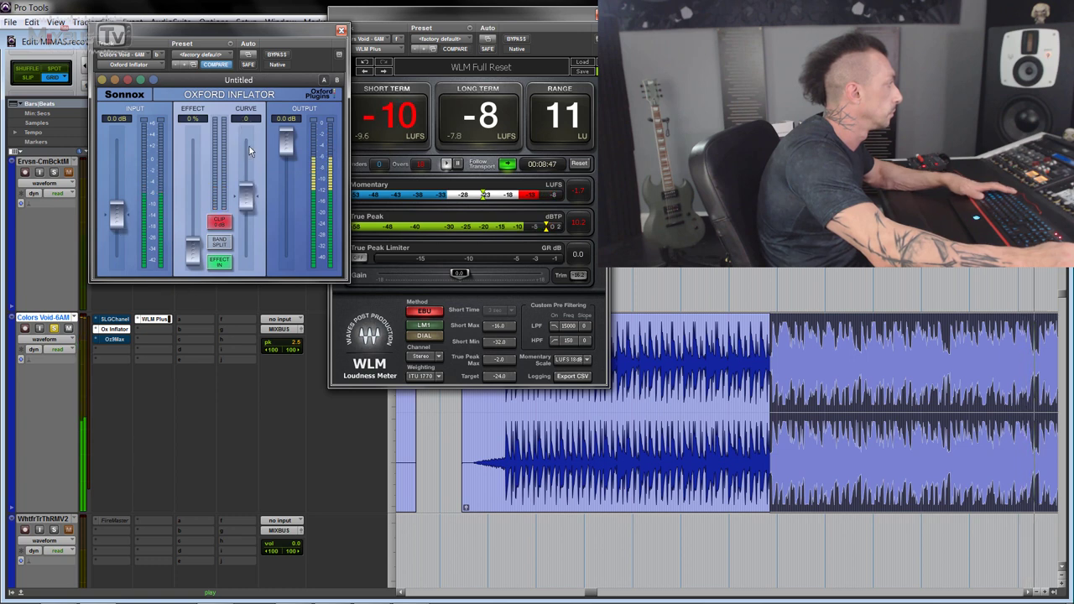
{"action": "left_click_drag", "start_coordinate": [122, 225], "coordinate": [123, 198]}
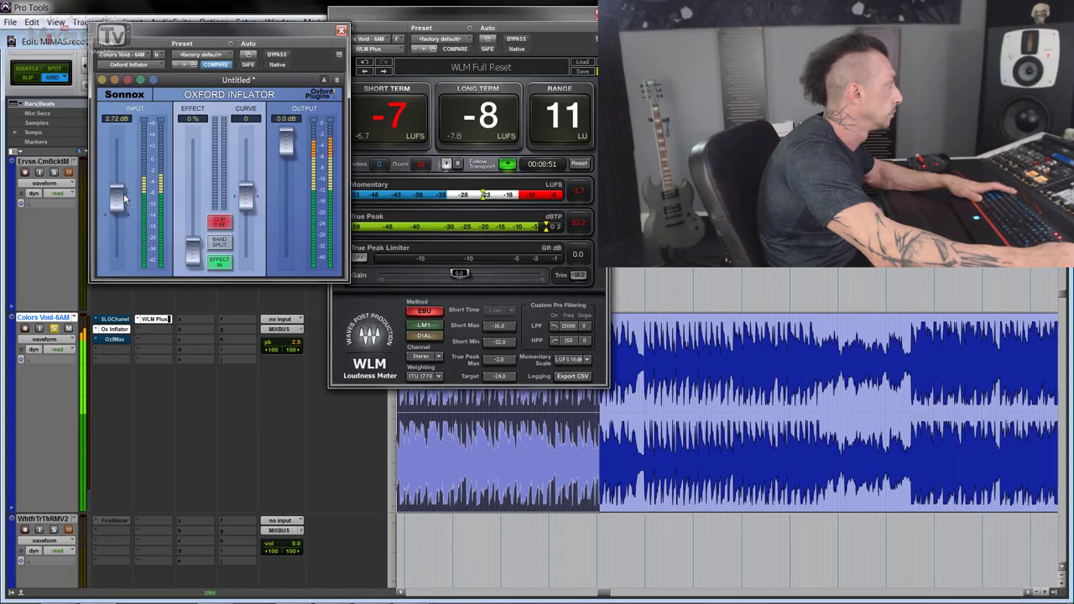
{"action": "left_click", "coordinate": [276, 55]}
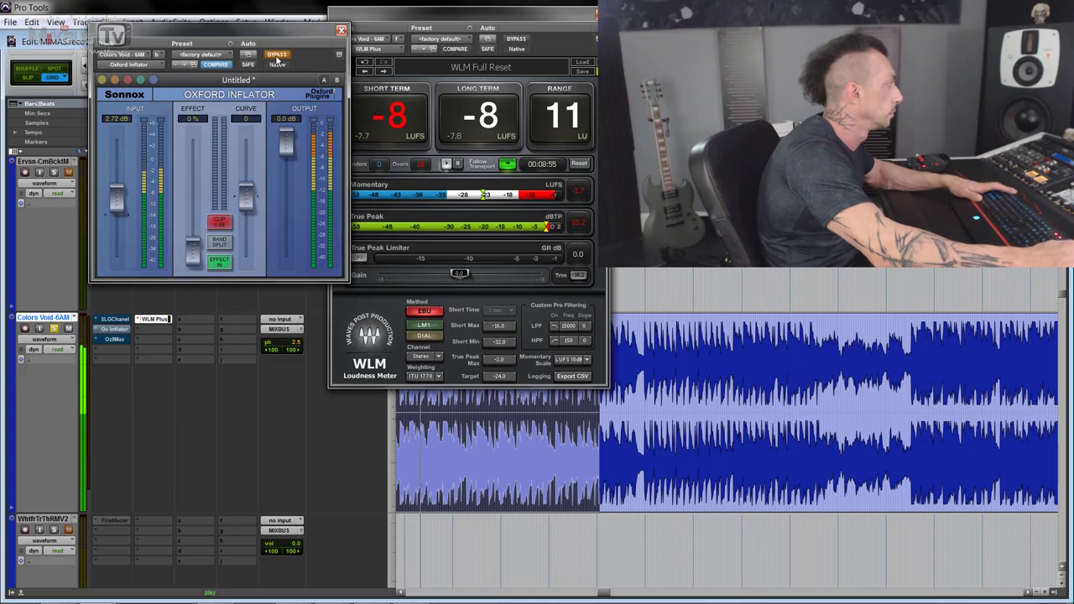
{"action": "left_click", "coordinate": [276, 57]}
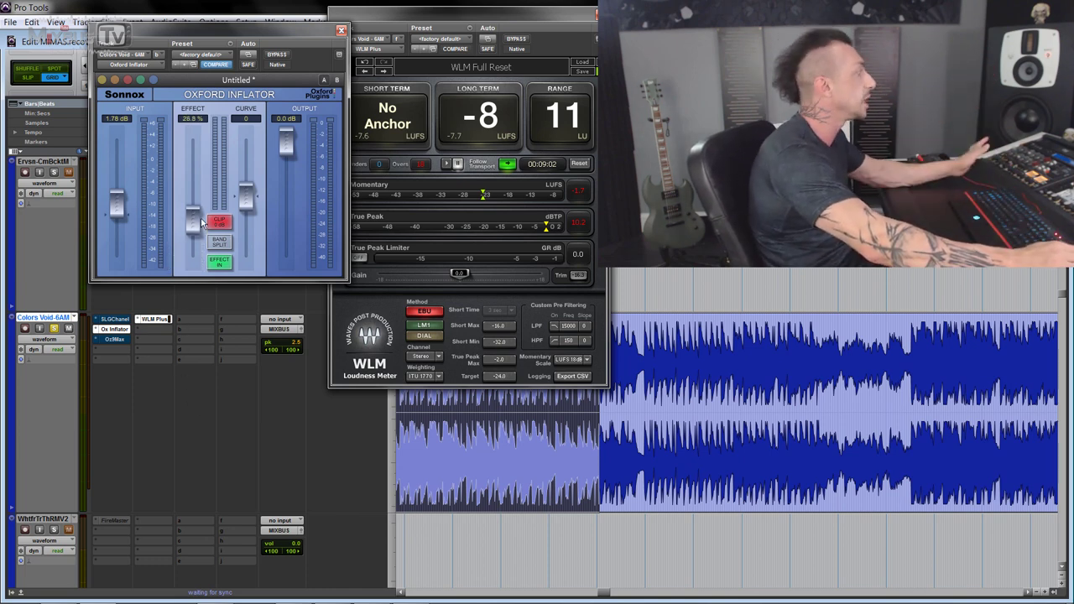
Lower curve to -6.6, adjust input and set output to -4.42 dB, comparing with bypass
{"action": "left_click_drag", "start_coordinate": [246, 196], "coordinate": [246, 241]}
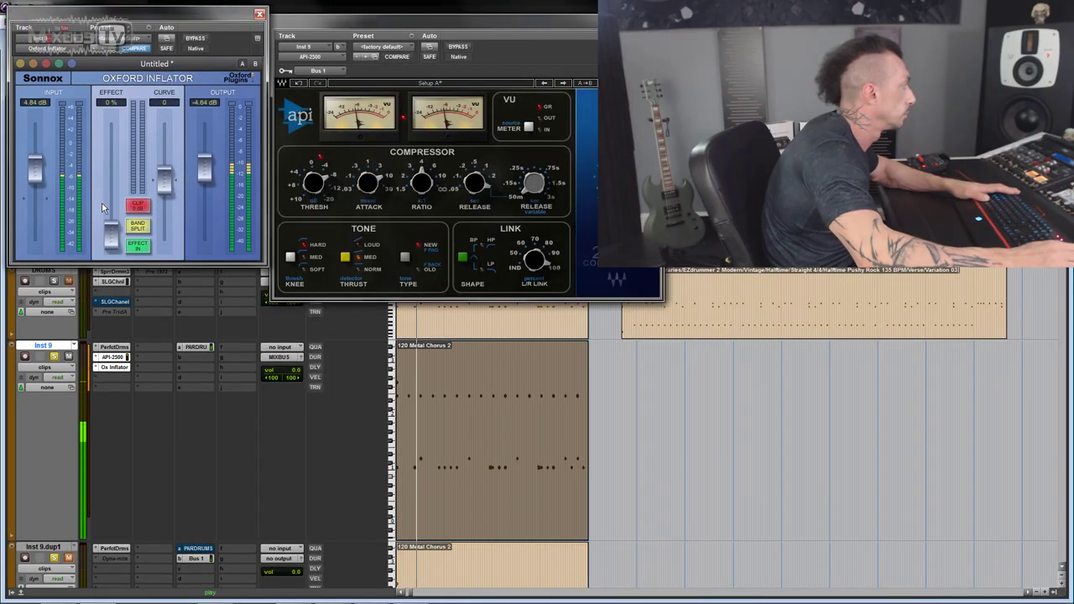
{"action": "left_click_drag", "start_coordinate": [41, 180], "coordinate": [37, 174]}
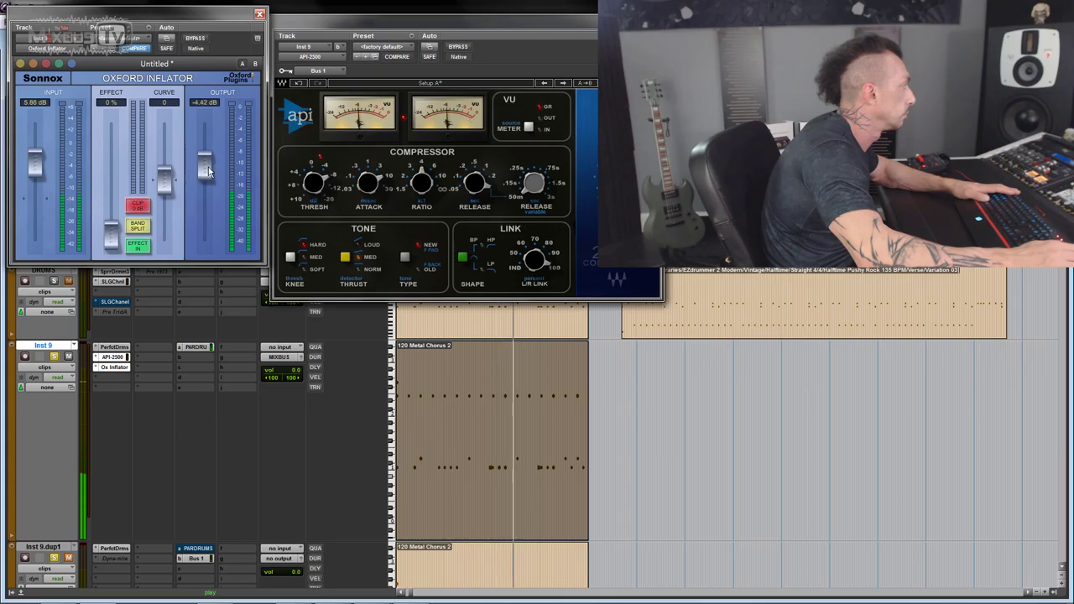
{"action": "left_click_drag", "start_coordinate": [202, 175], "coordinate": [203, 172]}
{"action": "left_click", "coordinate": [195, 39]}
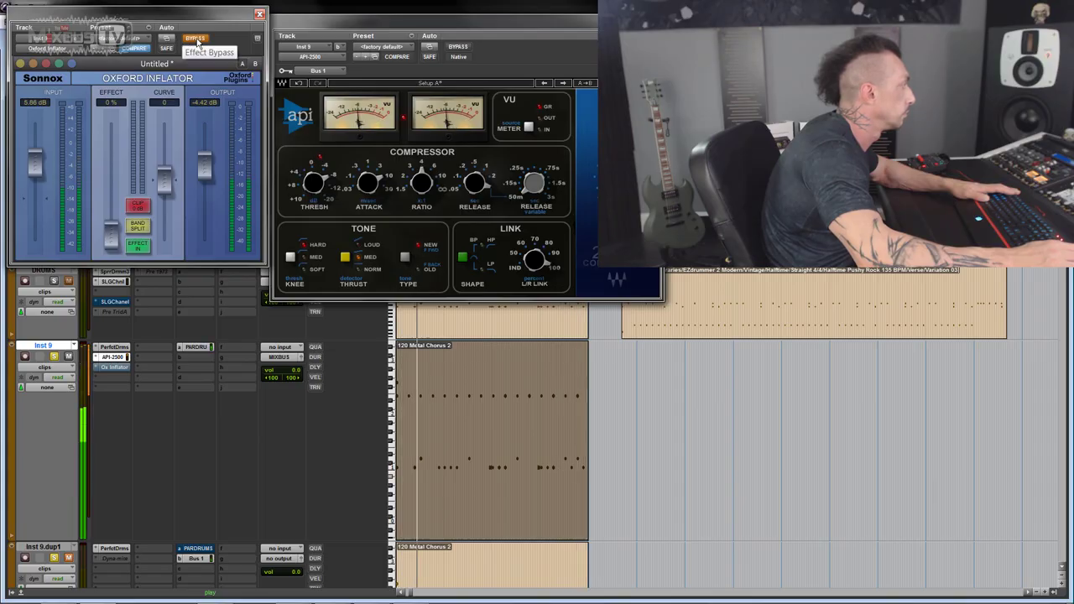
{"action": "left_click", "coordinate": [195, 38]}
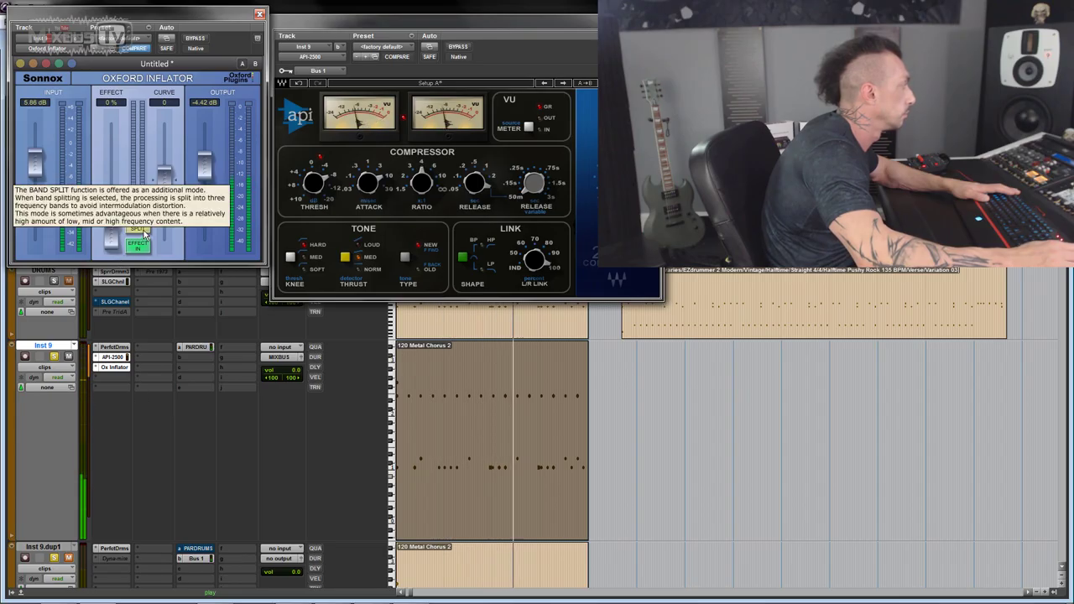
Set effect to 52.8% and curve to 50, compare with bypass, stop playback and close the API-2500
{"action": "left_click_drag", "start_coordinate": [110, 232], "coordinate": [40, 187]}
{"action": "left_click_drag", "start_coordinate": [163, 186], "coordinate": [165, 126]}
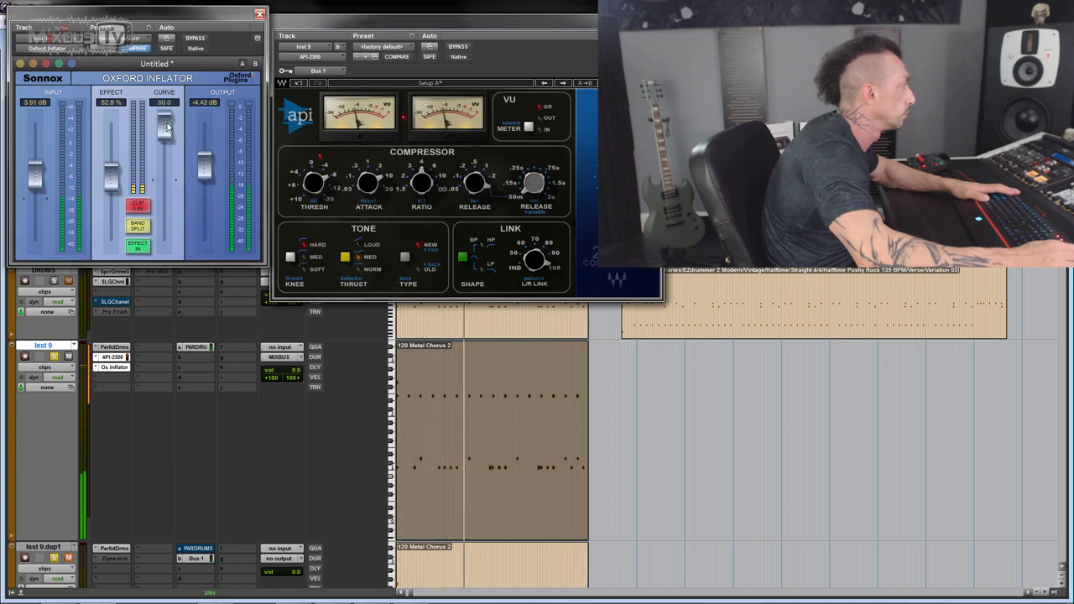
{"action": "left_click", "coordinate": [199, 41]}
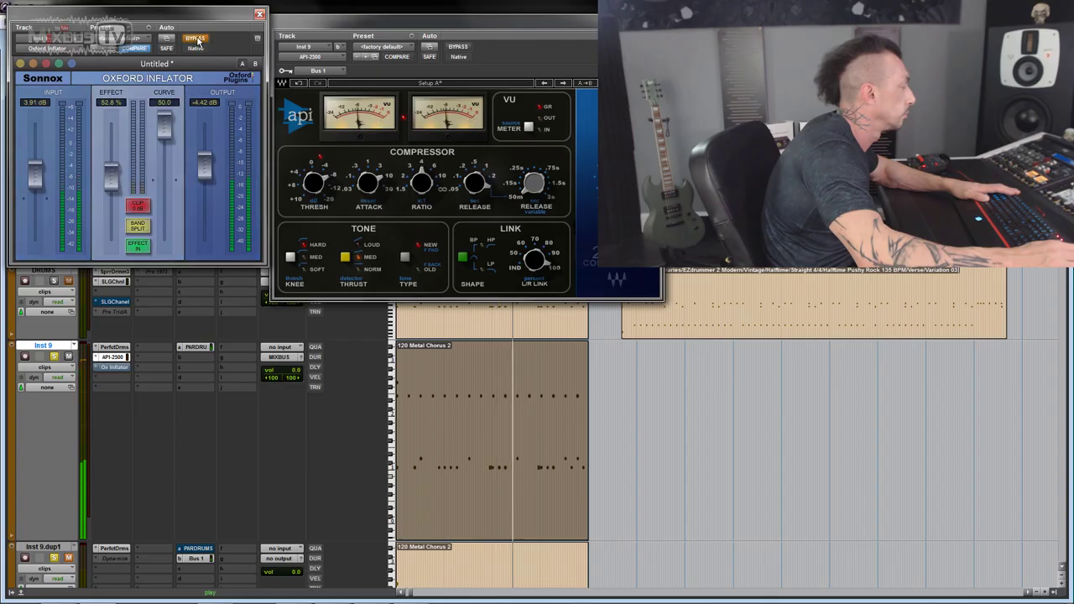
{"action": "left_click", "coordinate": [199, 40]}
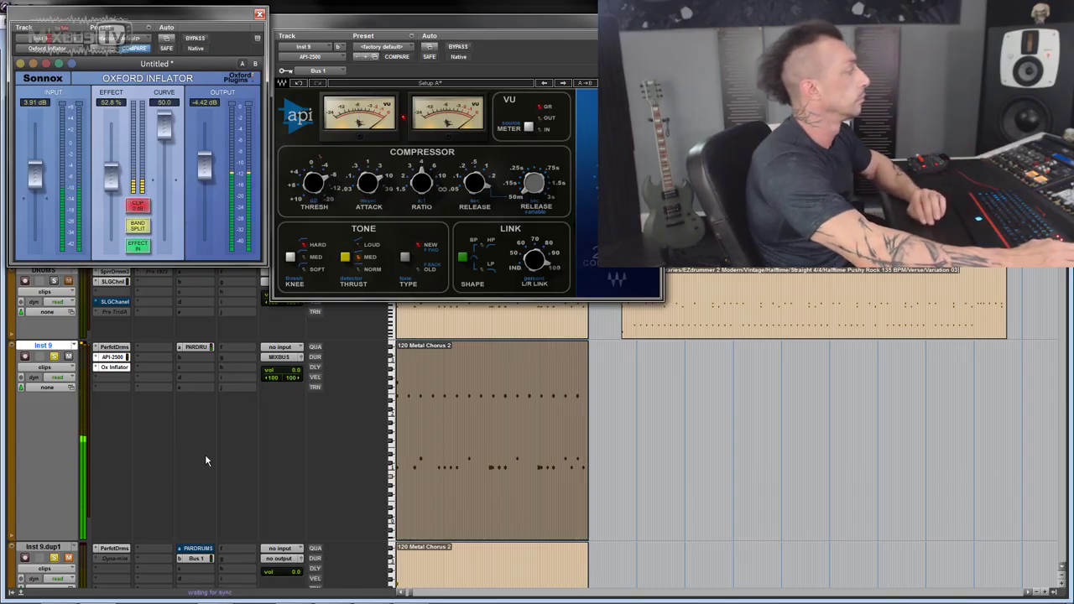
{"action": "key", "text": "space"}
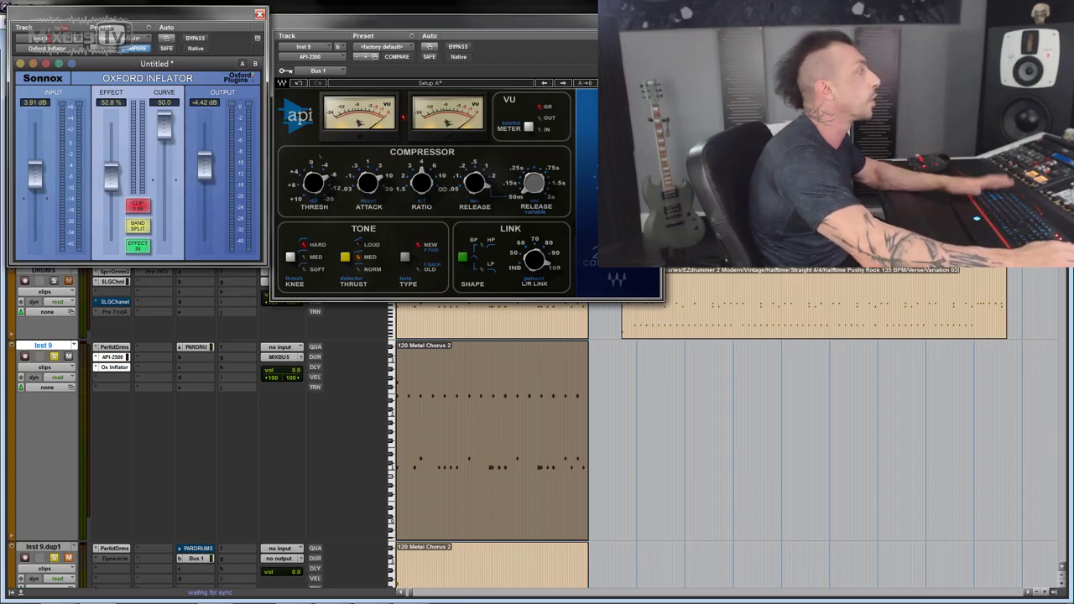
{"action": "key", "text": "super+w"}
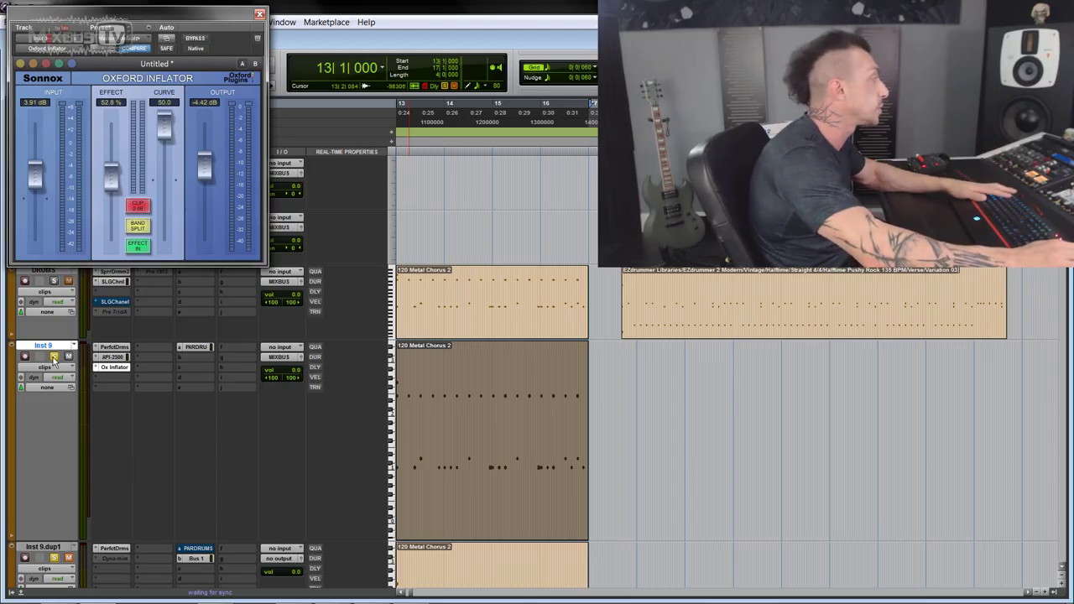
Close and deactivate the Inst 9 Inflator, then scroll down and play the 808 section
{"action": "left_click", "coordinate": [259, 15]}
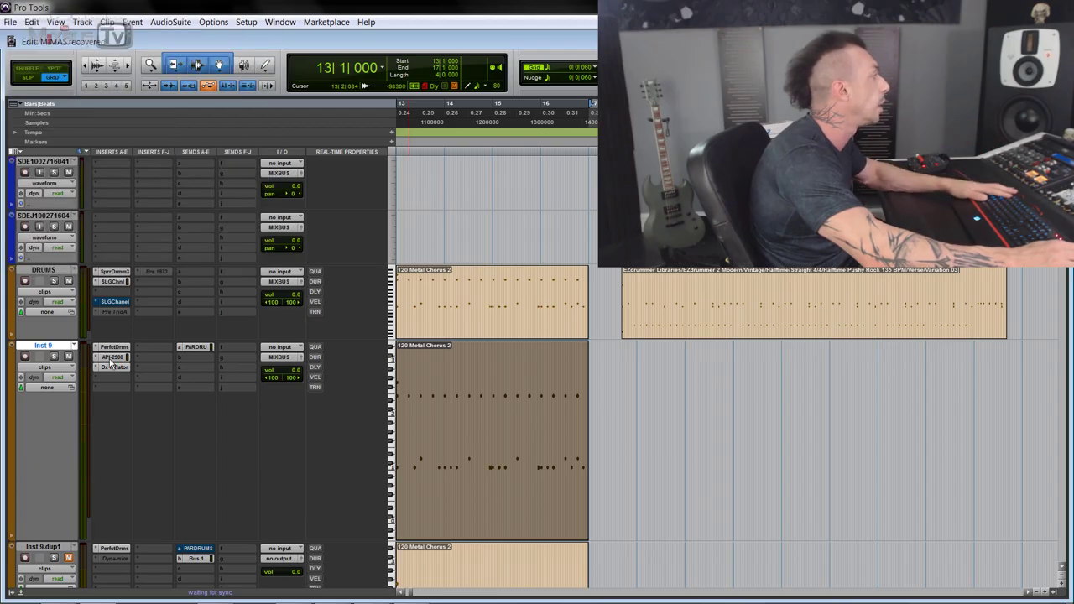
{"action": "right_click", "coordinate": [115, 366]}
{"action": "left_click", "coordinate": [126, 378]}
{"action": "scroll", "coordinate": [314, 375], "scroll_direction": "down", "scroll_amount": 15}
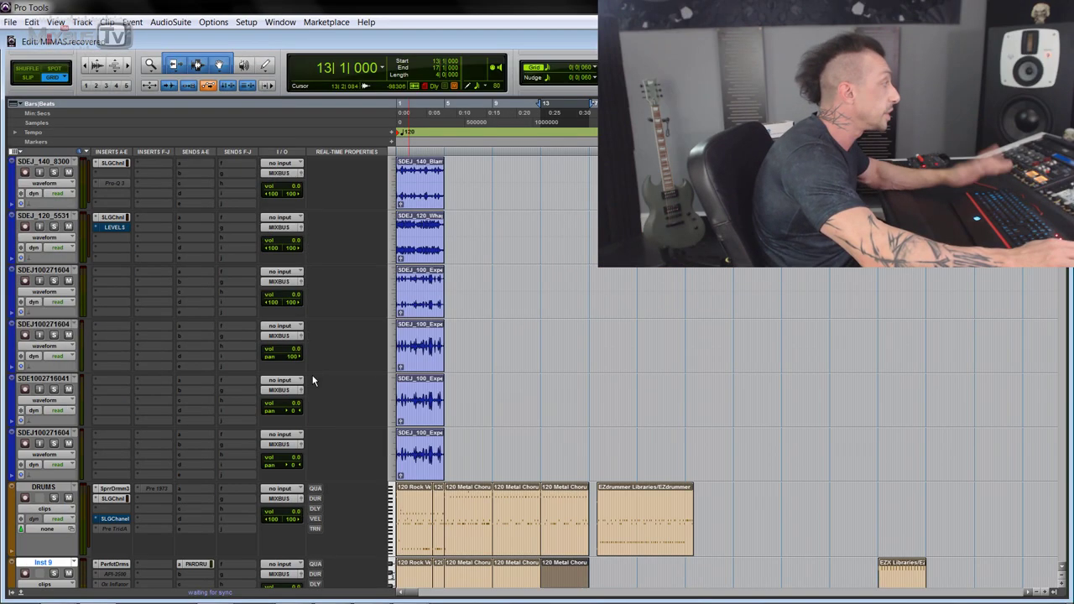
{"action": "scroll", "coordinate": [374, 406], "scroll_direction": "down", "scroll_amount": 15}
{"action": "key", "text": "space"}
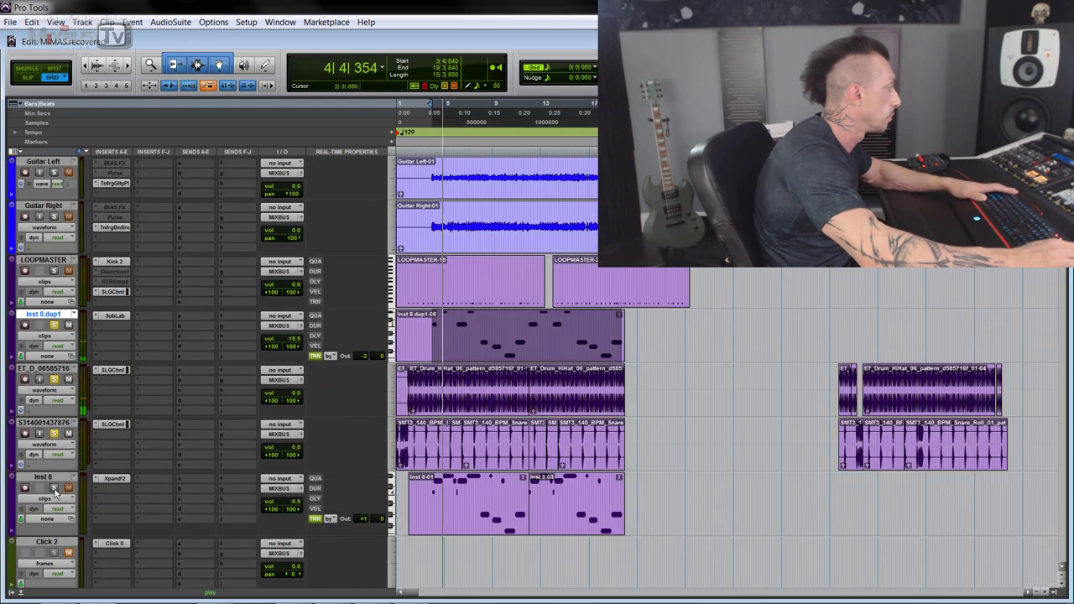
Insert a Sonnox Oxford Inflator on Inst 8.dup1 and raise effect to about 77%, comparing with bypass
{"action": "left_click", "coordinate": [117, 334]}
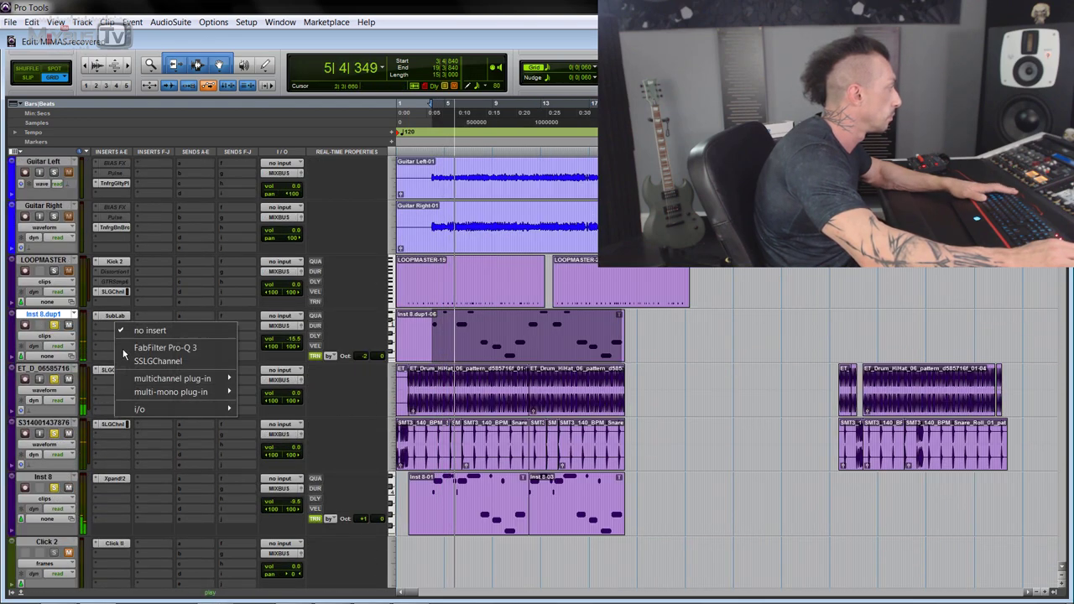
{"action": "mouse_move", "coordinate": [172, 379]}
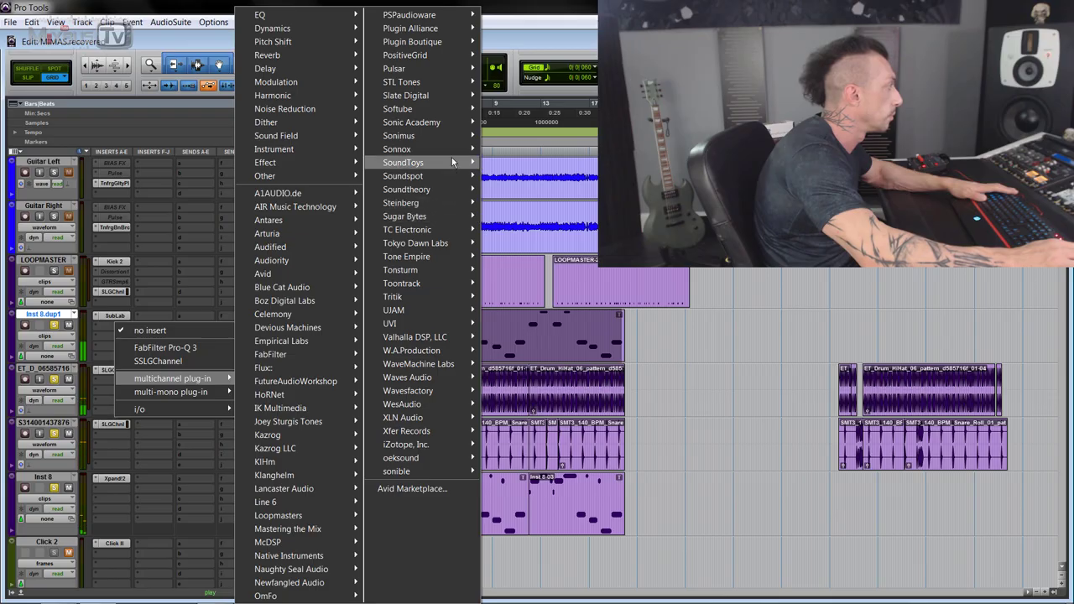
{"action": "mouse_move", "coordinate": [420, 149]}
{"action": "left_click", "coordinate": [531, 166]}
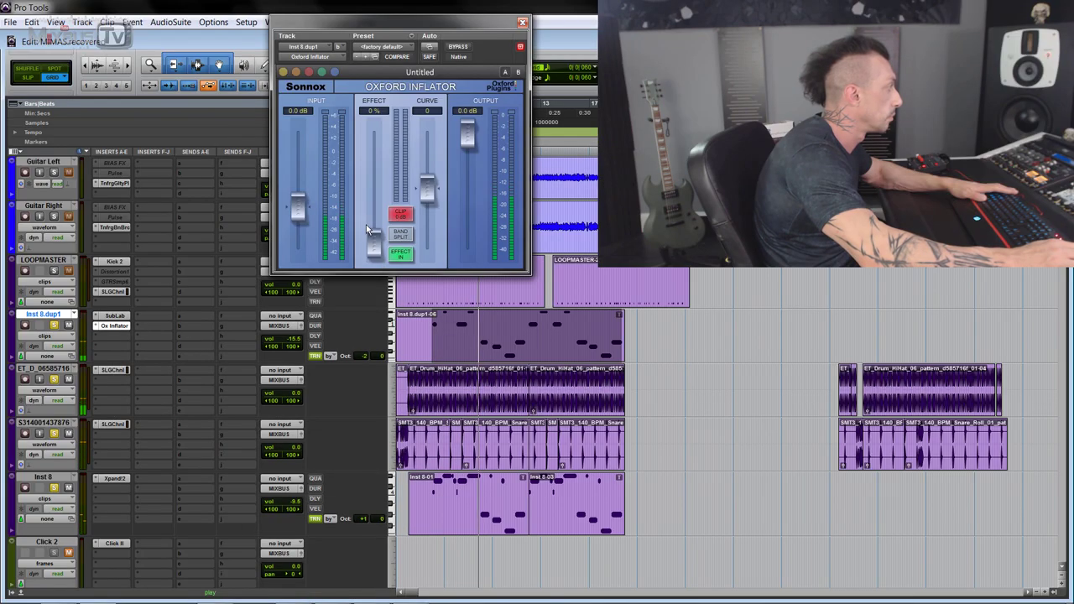
{"action": "left_click_drag", "start_coordinate": [367, 225], "coordinate": [393, 104]}
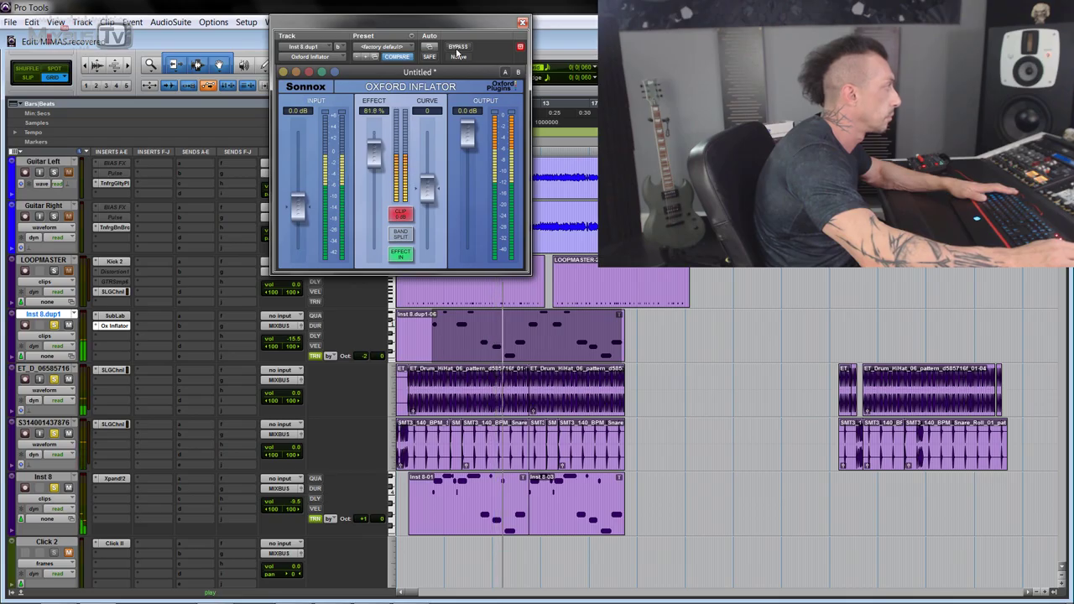
{"action": "left_click", "coordinate": [457, 49]}
{"action": "left_click_drag", "start_coordinate": [466, 26], "coordinate": [359, 106]}
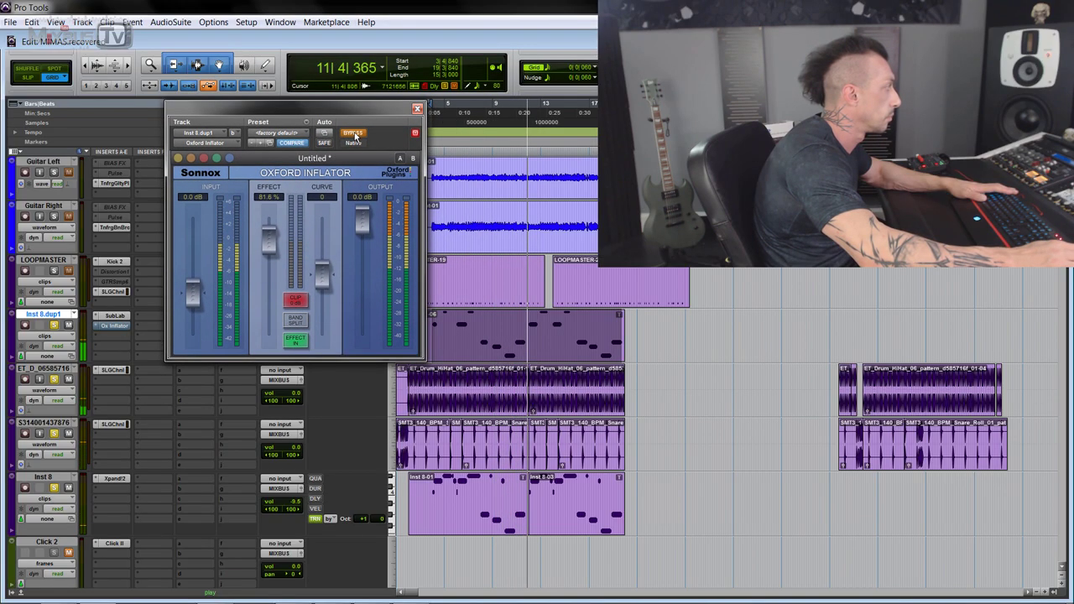
{"action": "left_click", "coordinate": [352, 133]}
Set the 808 Inflator to curve -28.3, effect 41.5%, input 2.80 dB, then unsolo and play the bass
{"action": "left_click_drag", "start_coordinate": [317, 282], "coordinate": [319, 252]}
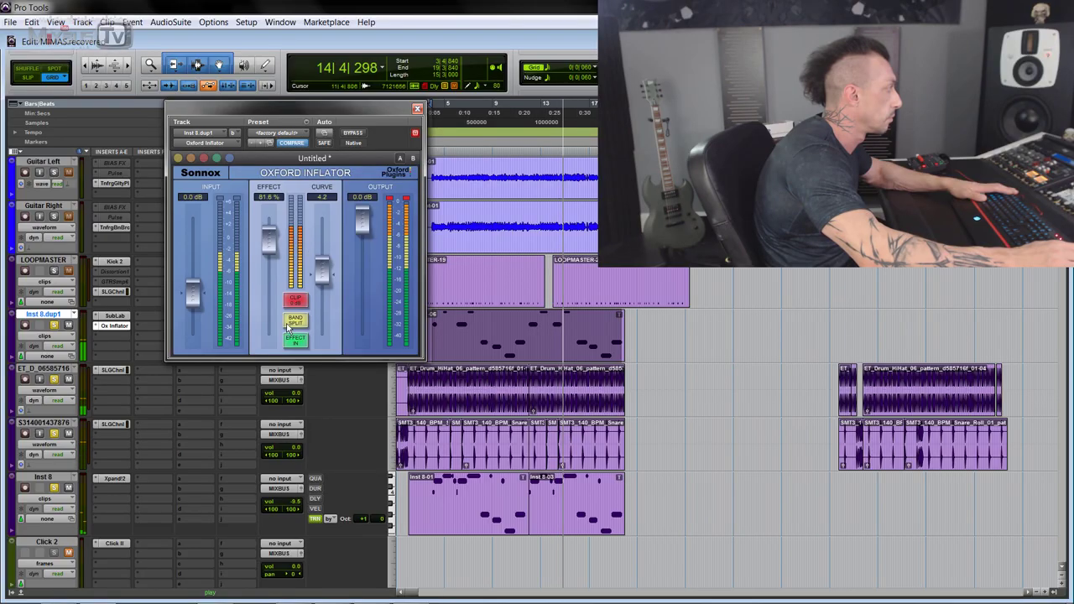
{"action": "left_click_drag", "start_coordinate": [194, 293], "coordinate": [202, 287]}
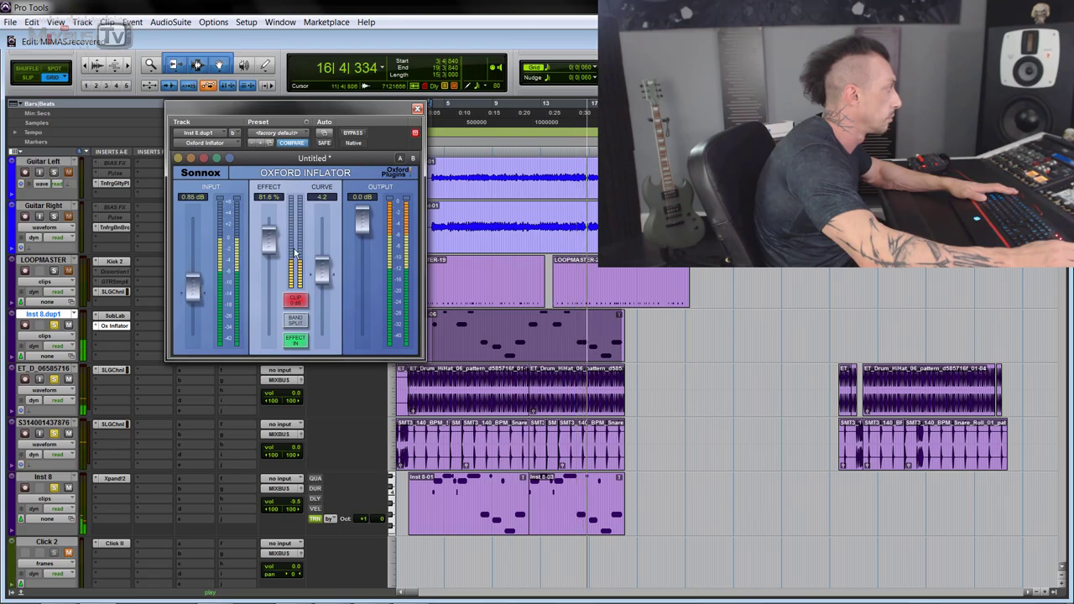
{"action": "left_click_drag", "start_coordinate": [272, 249], "coordinate": [321, 308]}
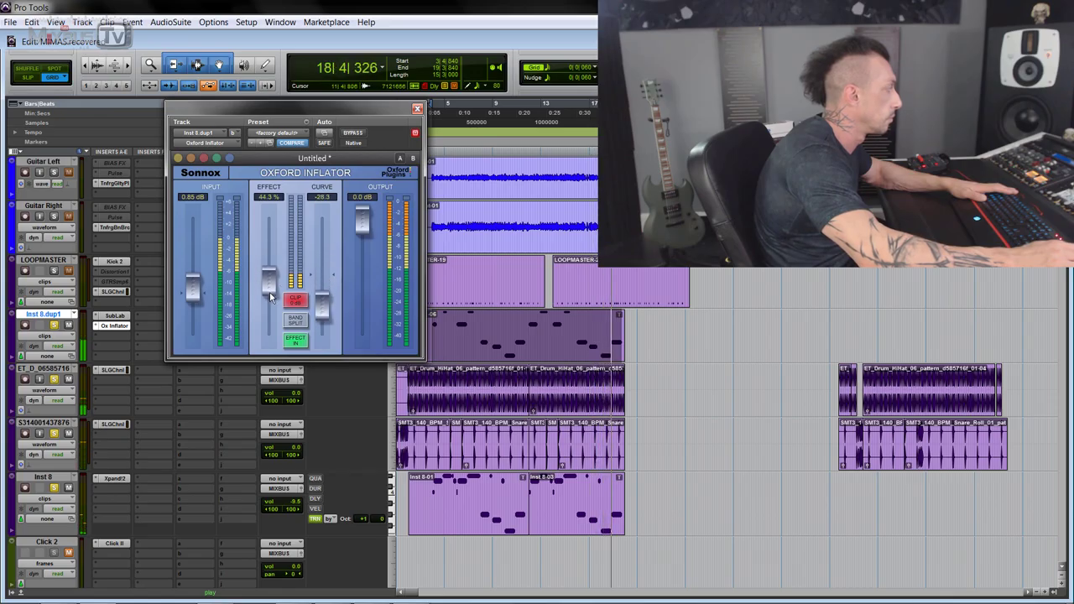
{"action": "left_click", "coordinate": [351, 133]}
{"action": "left_click", "coordinate": [351, 135]}
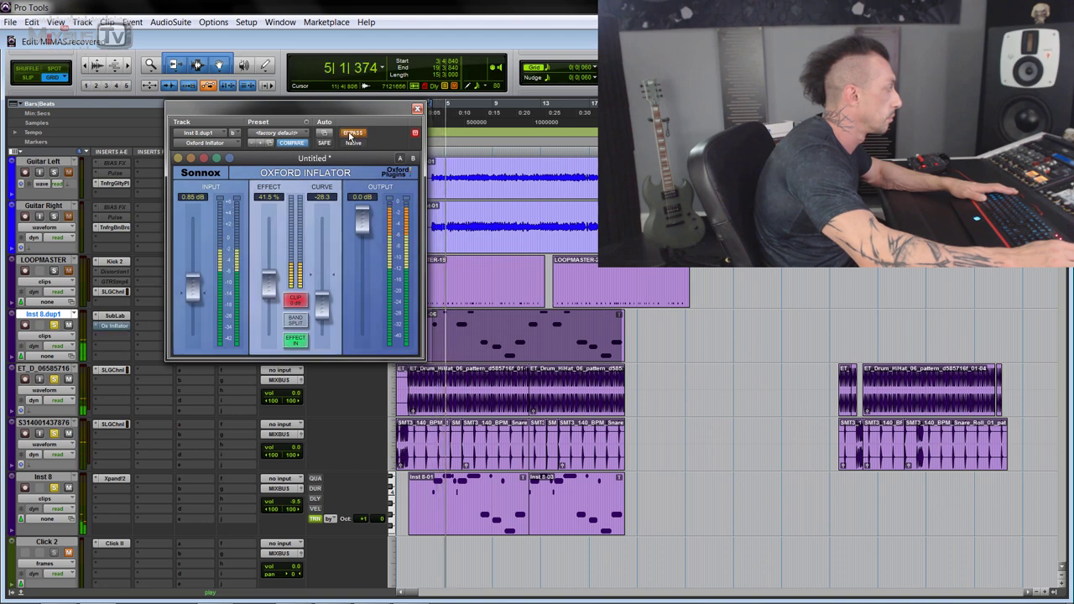
{"action": "left_click_drag", "start_coordinate": [187, 293], "coordinate": [193, 282]}
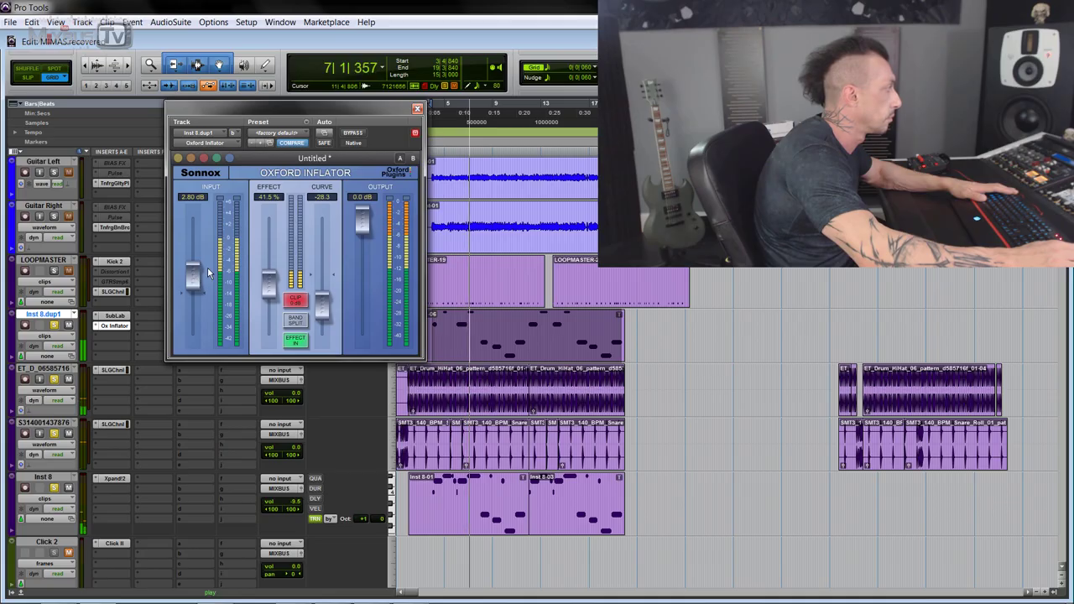
{"action": "key", "text": "space"}
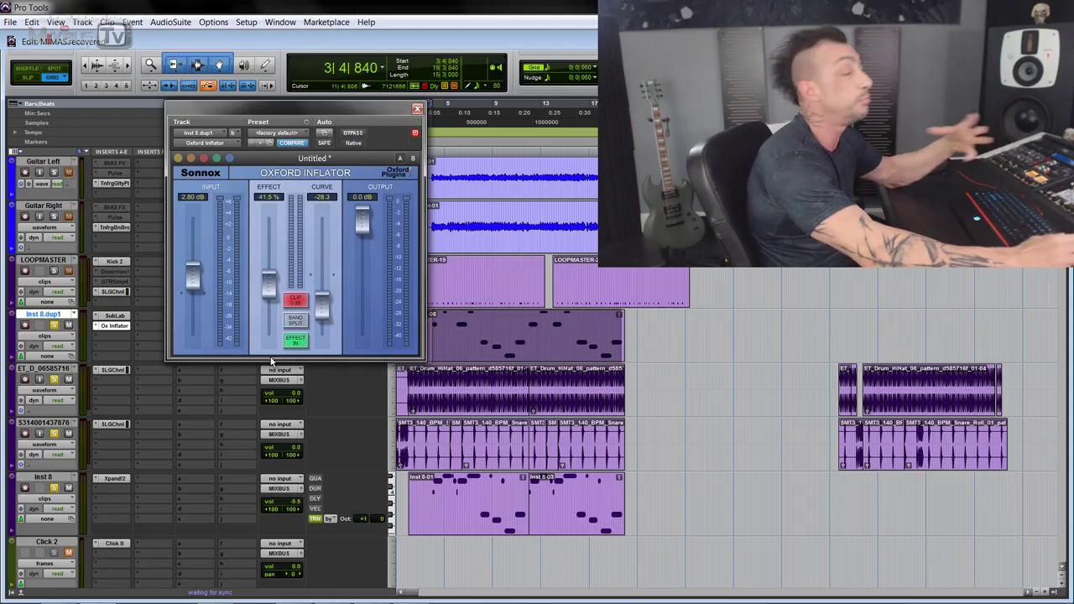
{"action": "left_click", "coordinate": [54, 325]}
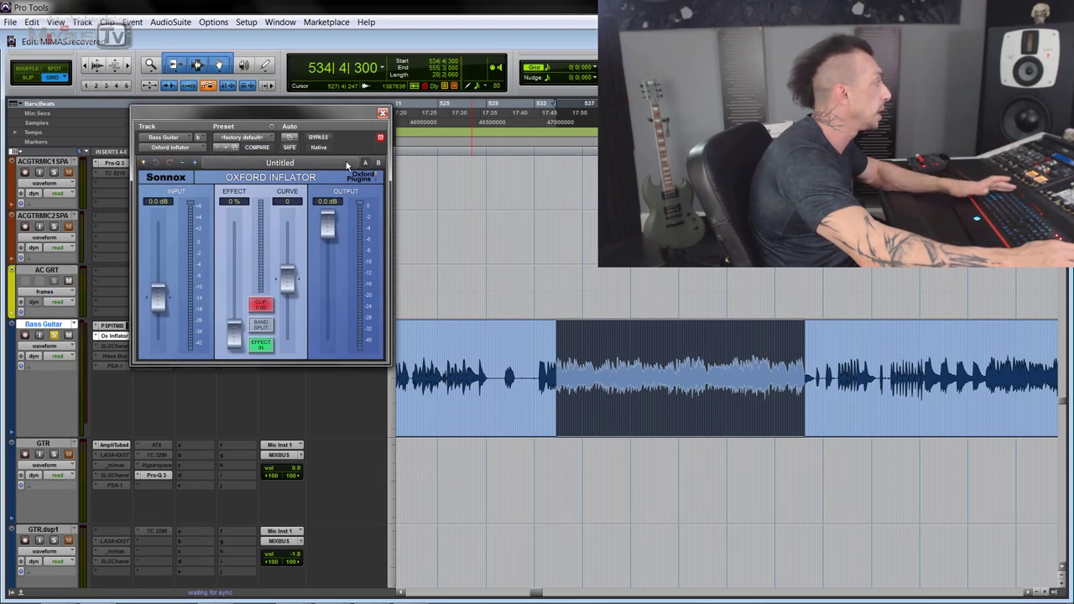
{"action": "key", "text": "space"}
Raise bass Inflator input to about 7.2 dB and effect to about 71%, pulling output to -6.28 dB
{"action": "mouse_move", "coordinate": [158, 296]}
{"action": "left_mouse_down"}
{"action": "mouse_move", "coordinate": [166, 250]}
{"action": "mouse_move", "coordinate": [166, 277]}
{"action": "left_mouse_up"}
{"action": "left_click", "coordinate": [323, 139]}
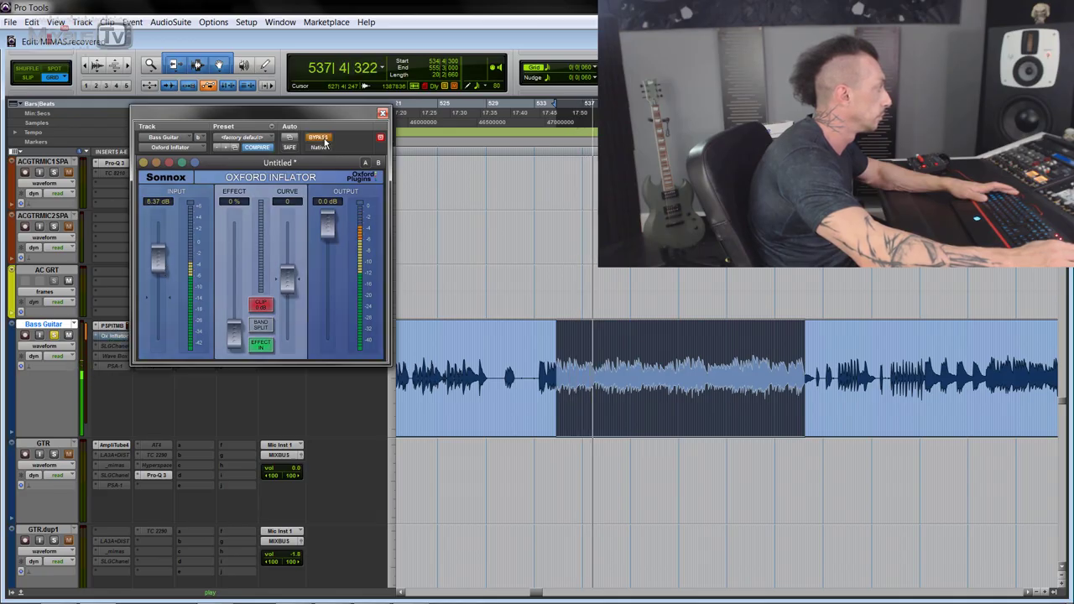
{"action": "left_click_drag", "start_coordinate": [327, 225], "coordinate": [327, 252]}
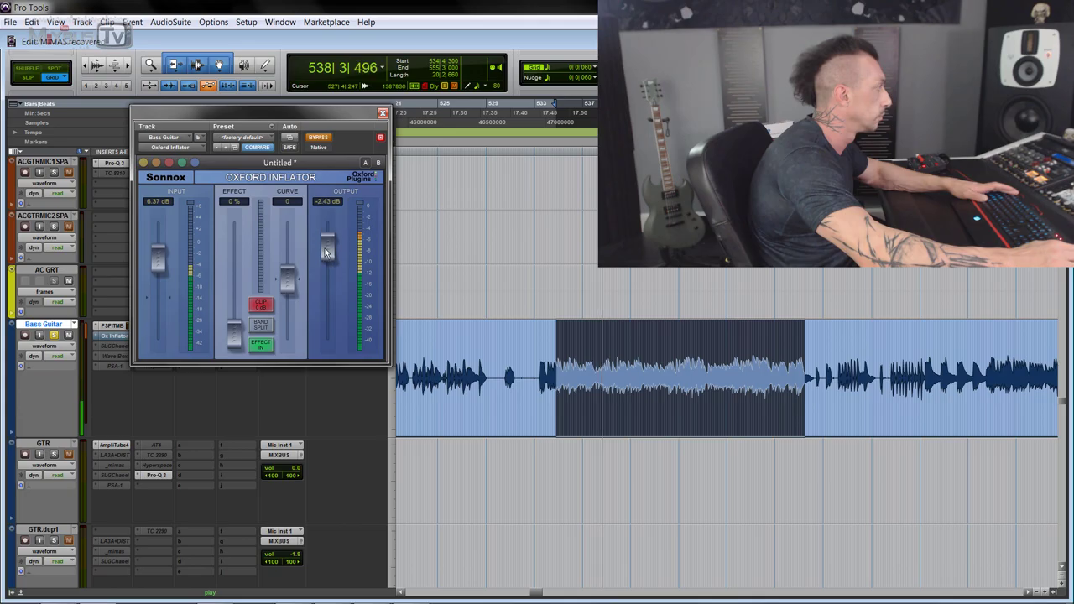
{"action": "left_click", "coordinate": [319, 139]}
{"action": "left_click_drag", "start_coordinate": [226, 326], "coordinate": [234, 250]}
{"action": "left_click_drag", "start_coordinate": [328, 245], "coordinate": [327, 270]}
{"action": "left_click_drag", "start_coordinate": [168, 273], "coordinate": [164, 254]}
{"action": "left_click_drag", "start_coordinate": [327, 258], "coordinate": [327, 271]}
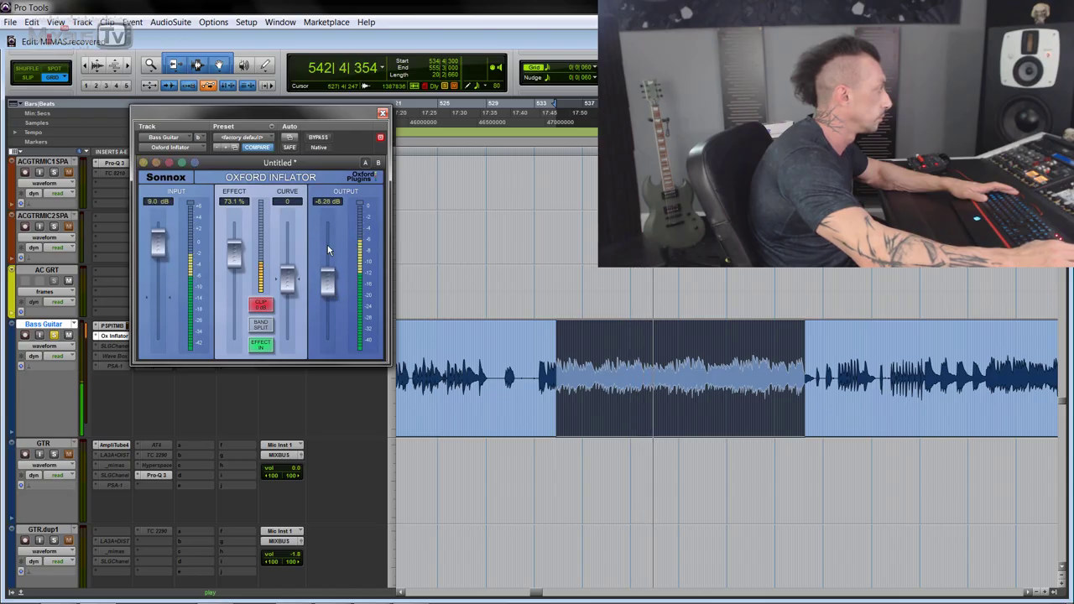
{"action": "left_click", "coordinate": [319, 138]}
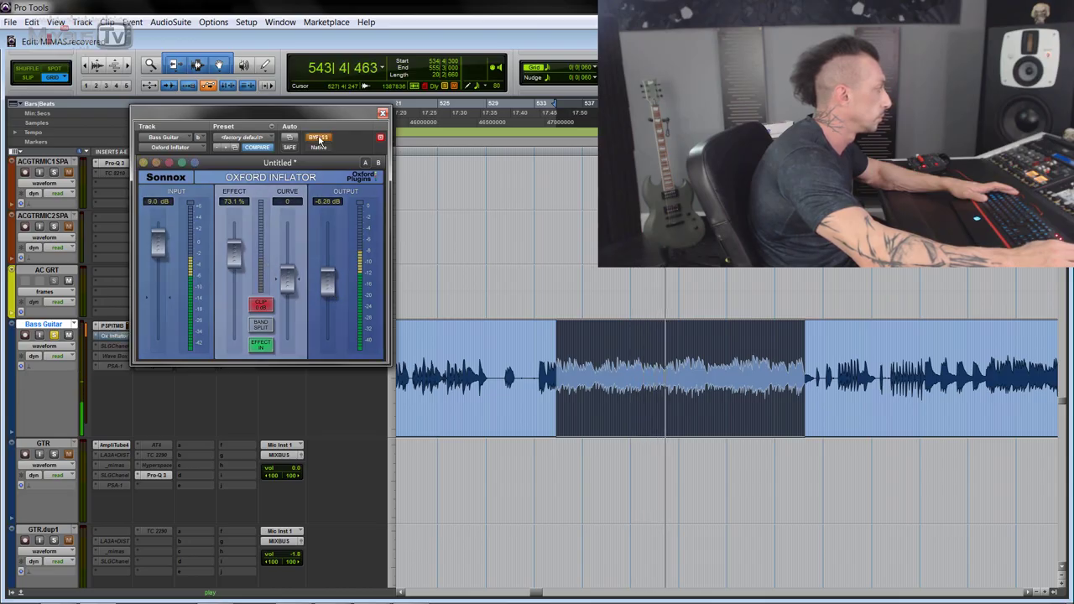
{"action": "left_click", "coordinate": [318, 139]}
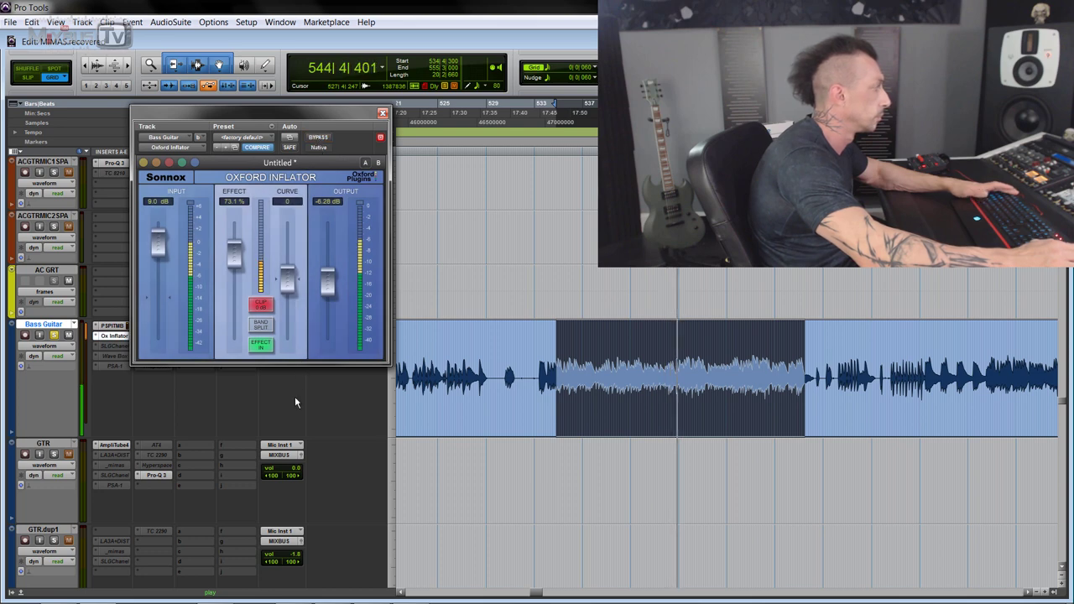
Replay the bass section comparing the Inflator against bypass, leave it active, and stop playback
{"action": "key", "text": "space"}
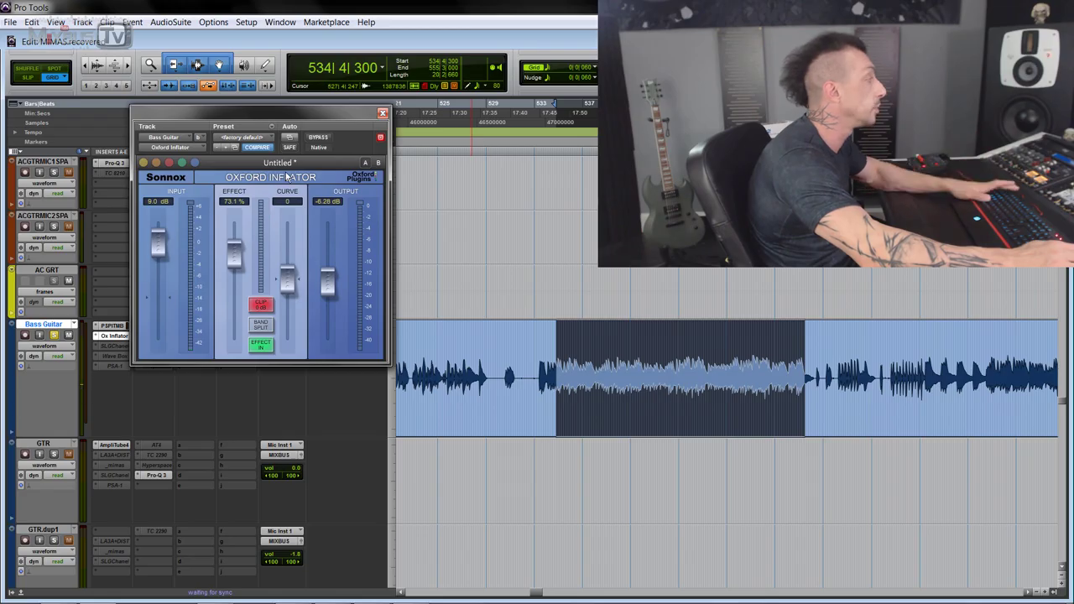
{"action": "left_click", "coordinate": [329, 141]}
{"action": "key", "text": "space"}
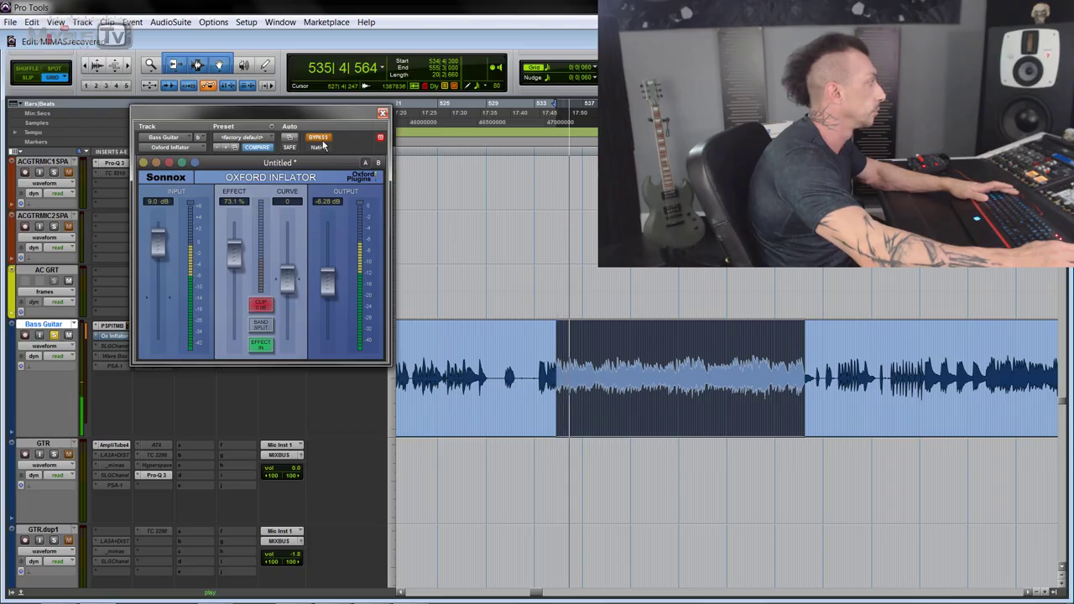
{"action": "left_click", "coordinate": [319, 137]}
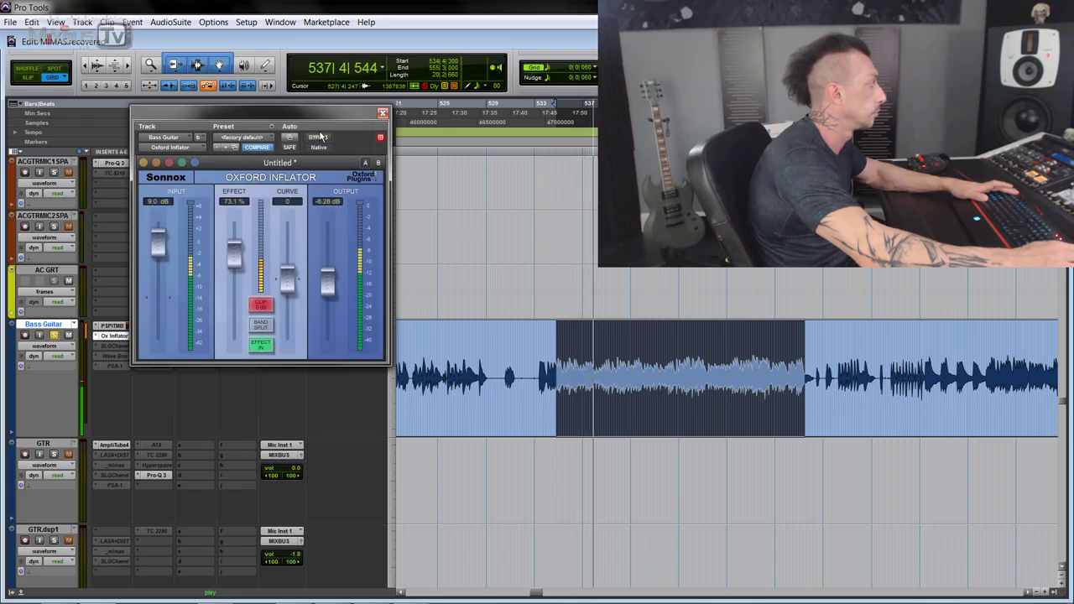
{"action": "left_click_drag", "start_coordinate": [329, 112], "coordinate": [277, 46]}
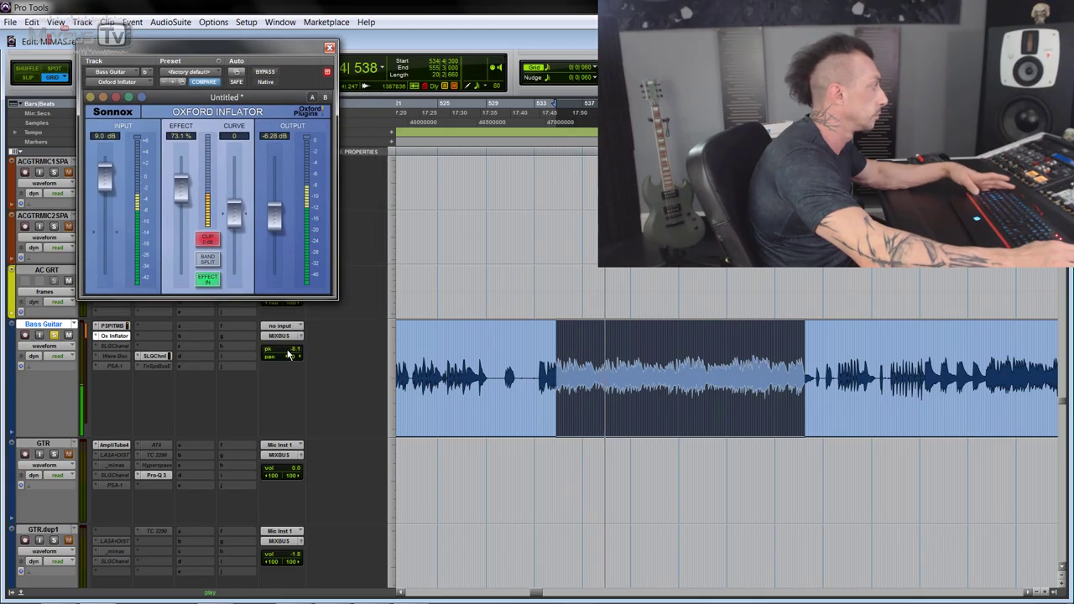
{"action": "left_click", "coordinate": [265, 72]}
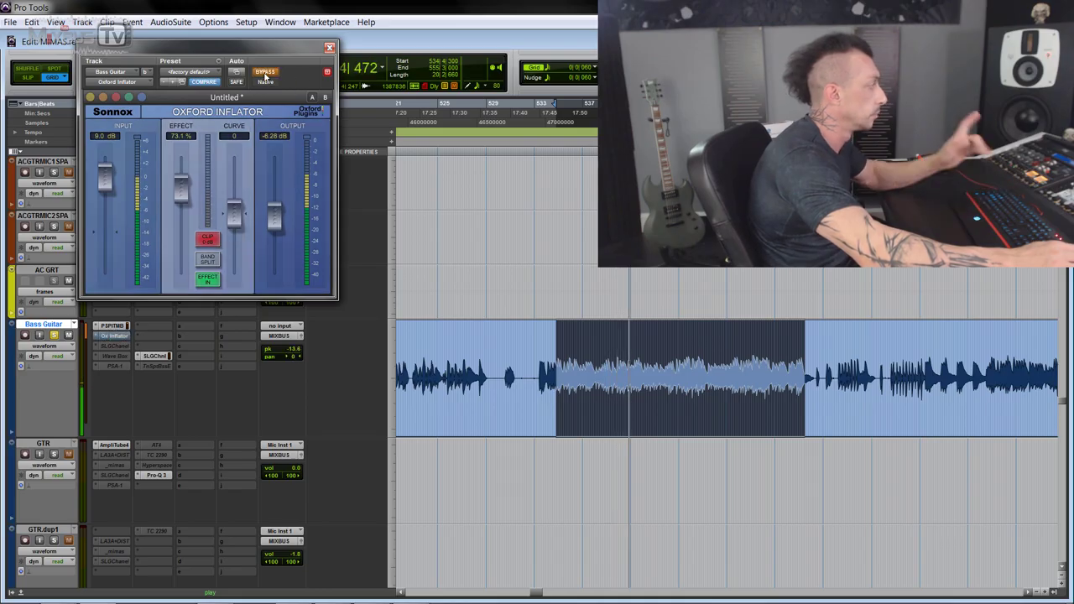
{"action": "left_click", "coordinate": [265, 73]}
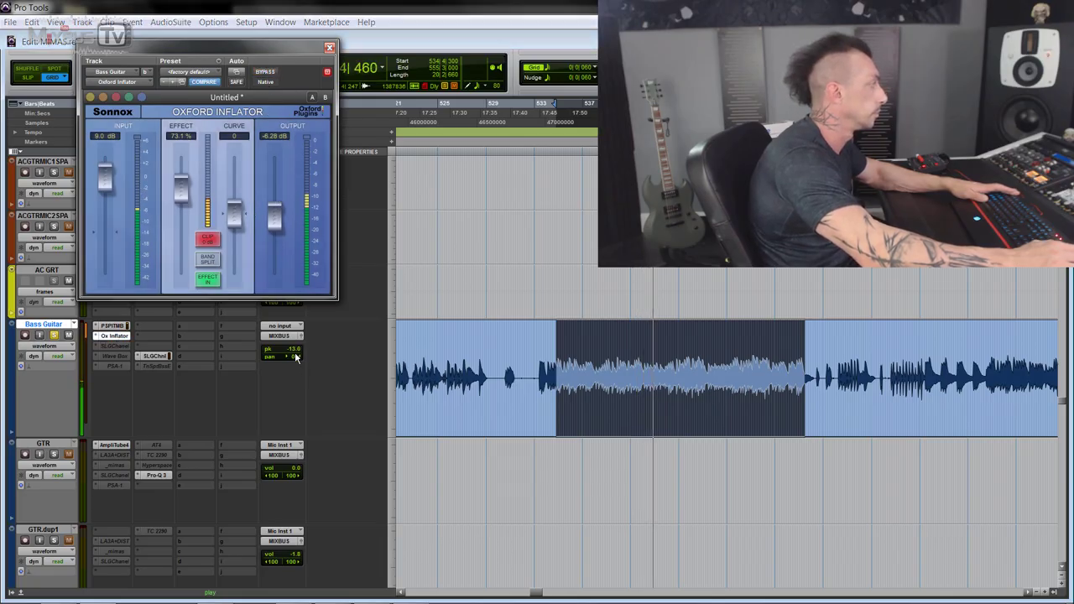
{"action": "key", "text": "space"}
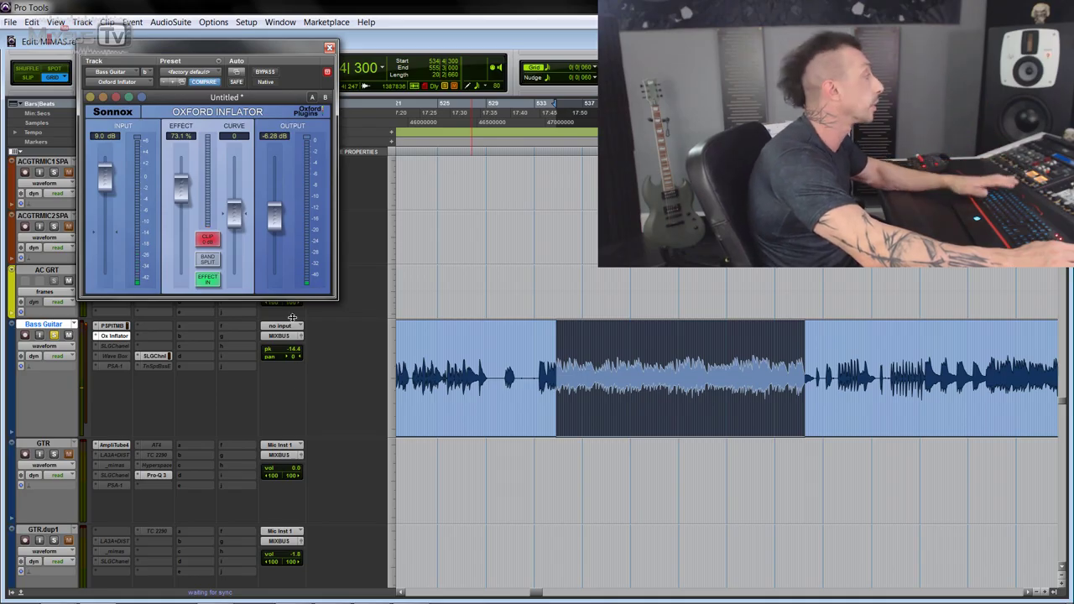